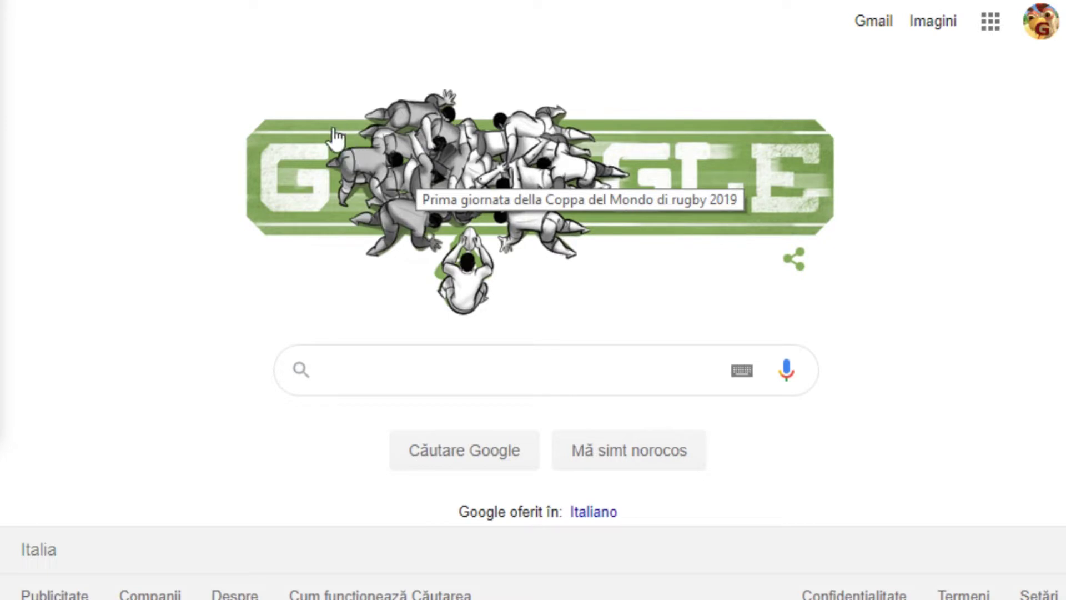
Run a Google search for 'background plants', fixing a typo in the query
{"action": "left_click", "coordinate": [364, 374]}
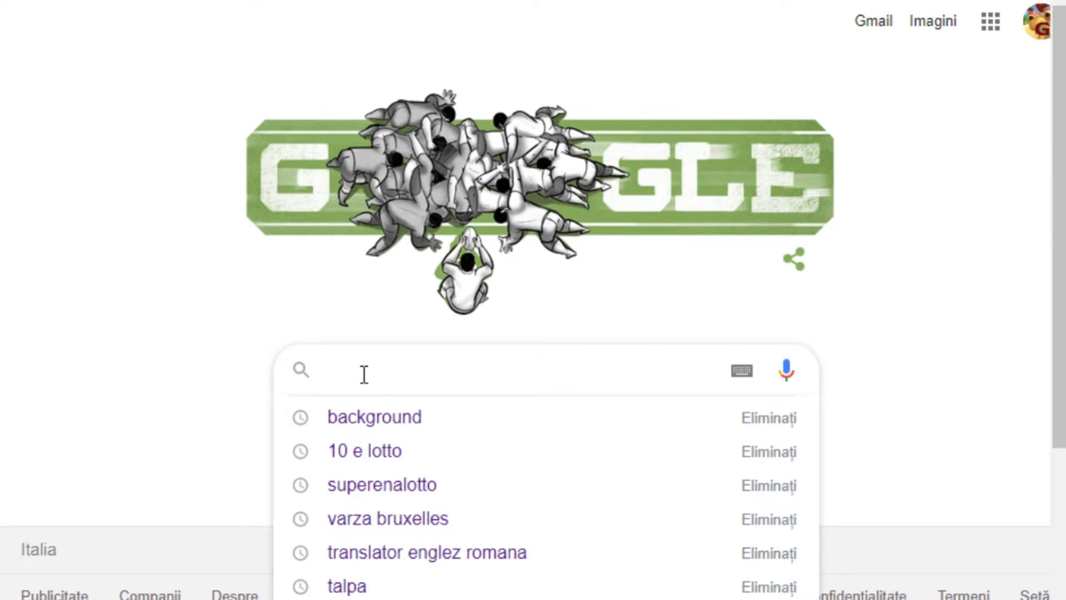
{"action": "type", "text": "ba"}
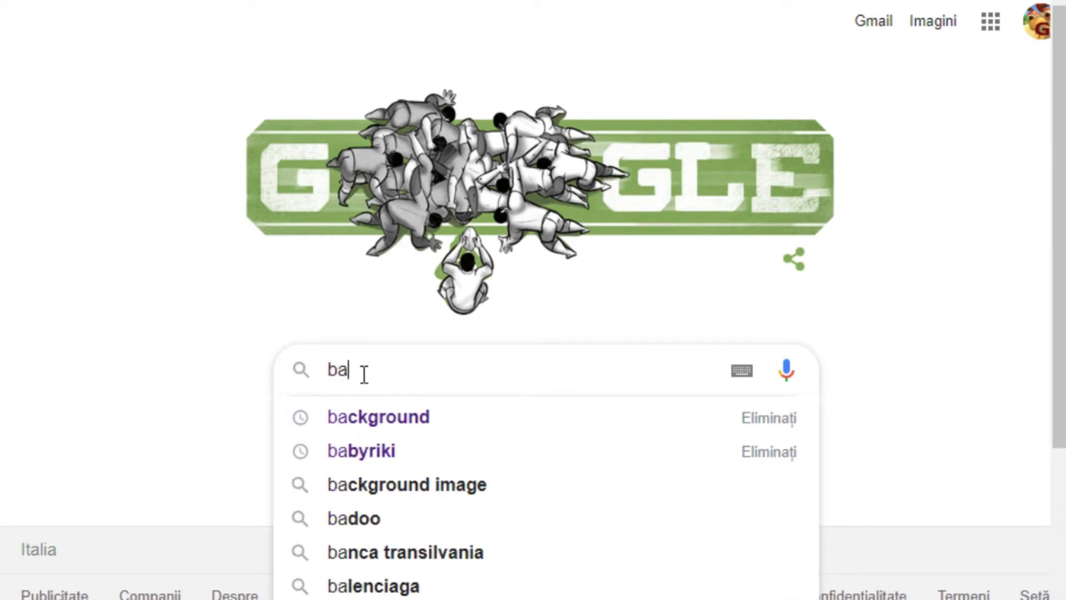
{"action": "type", "text": "c"}
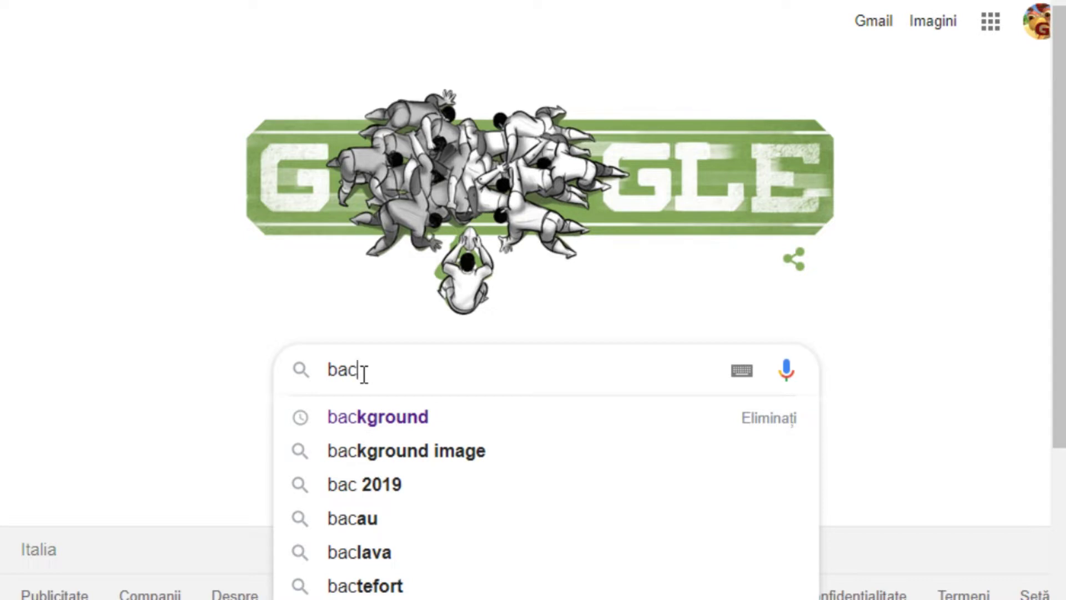
{"action": "type", "text": "k"}
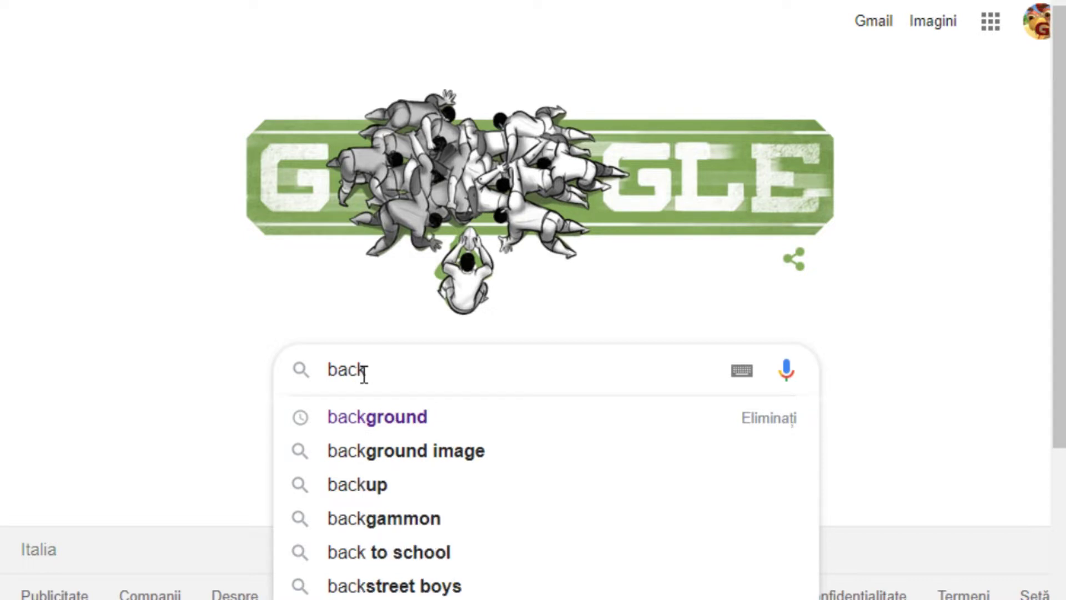
{"action": "type", "text": "ground "}
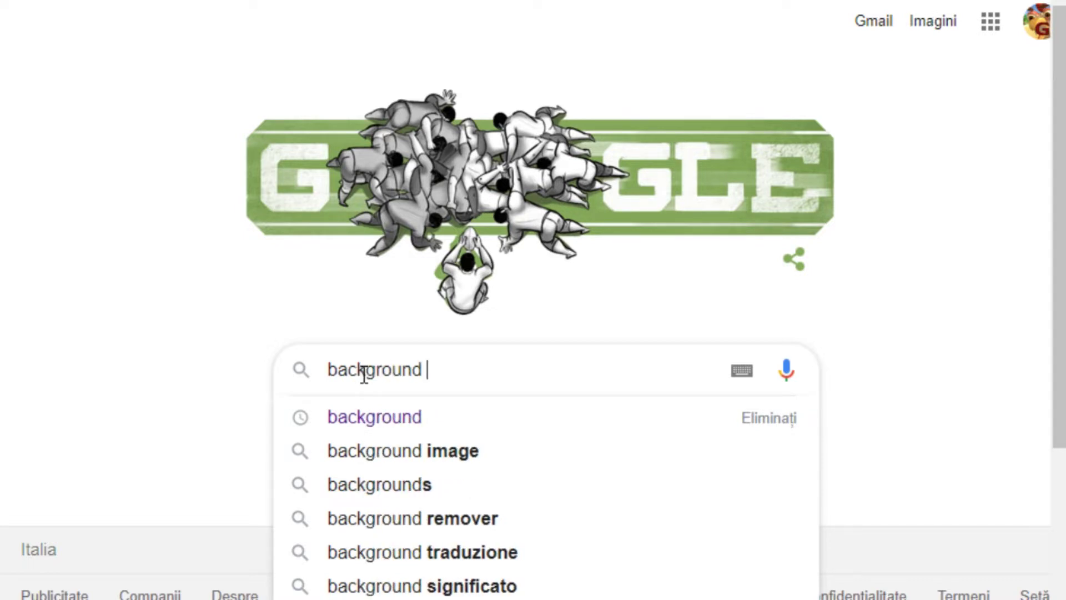
{"action": "type", "text": "pal"}
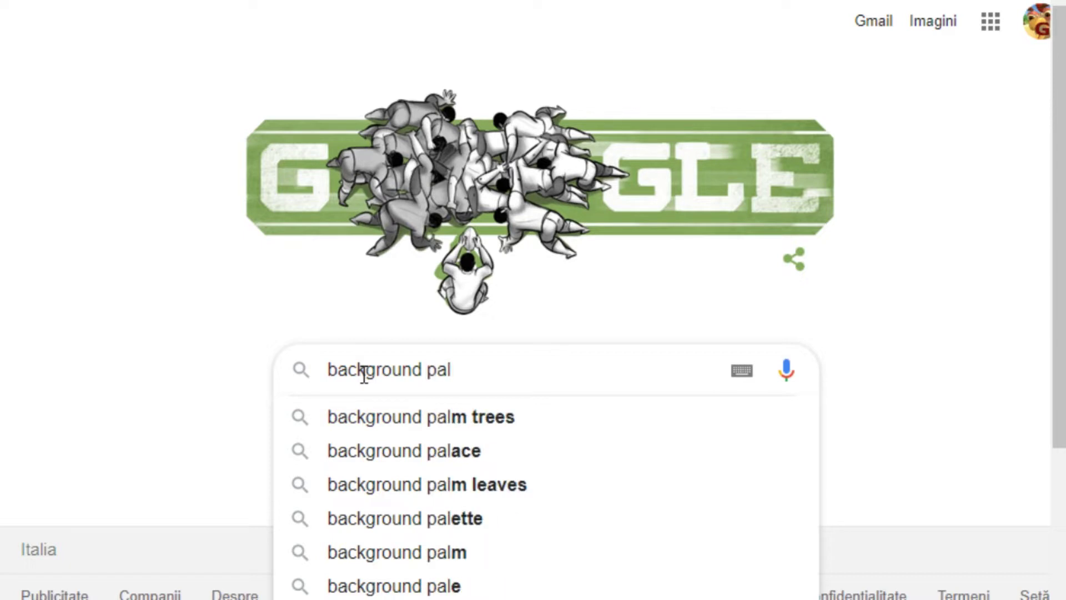
{"action": "key", "text": "BackSpace"}
{"action": "key", "text": "BackSpace"}
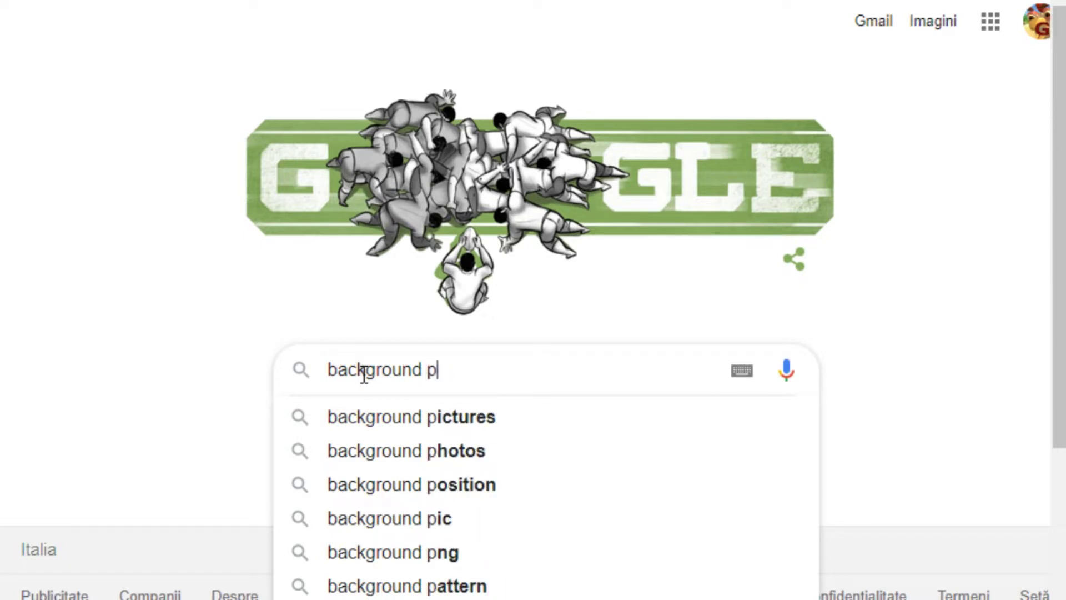
{"action": "type", "text": "lan"}
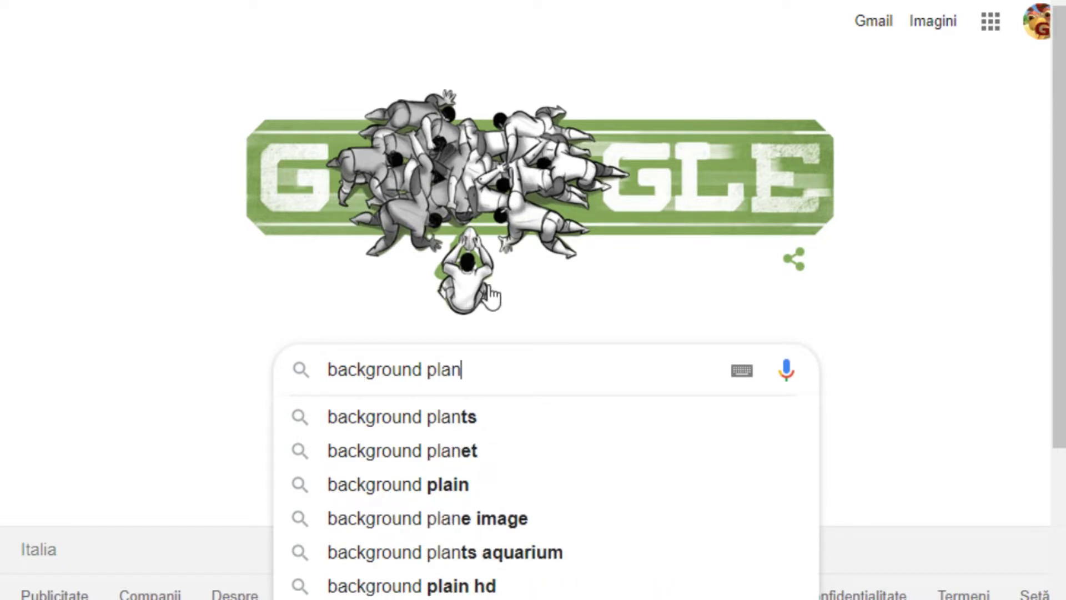
{"action": "left_click", "coordinate": [459, 425]}
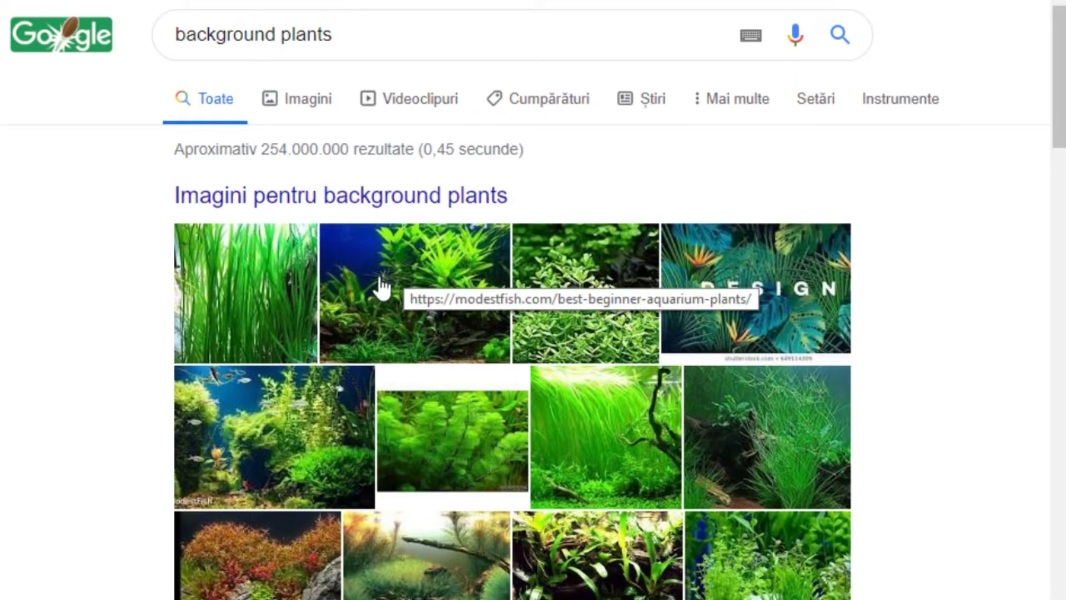
Switch to image results for background plants and scroll through the pictures
{"action": "left_click", "coordinate": [307, 112]}
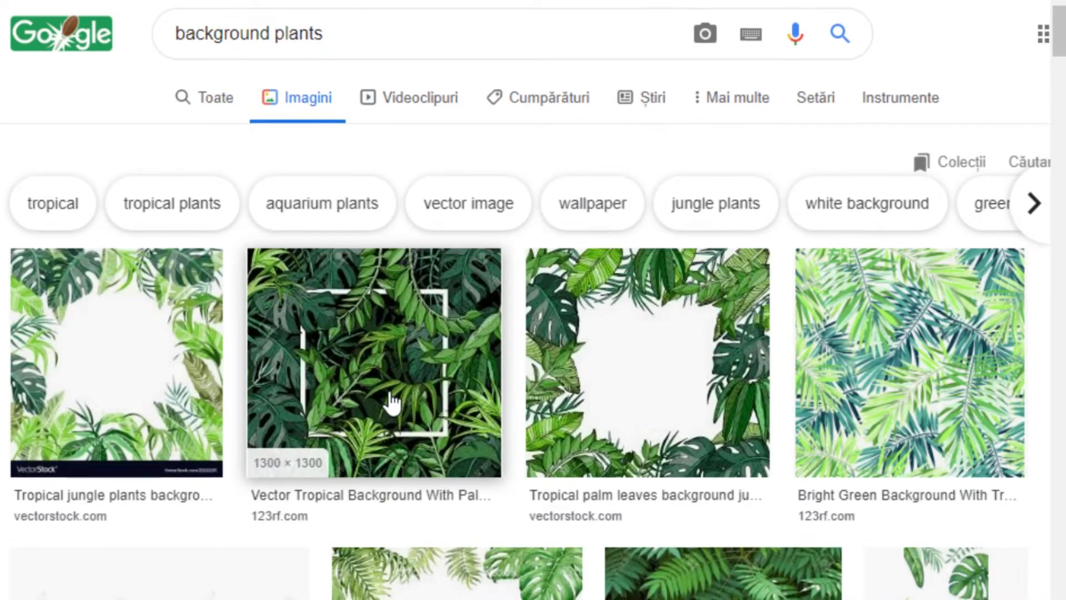
{"action": "scroll", "coordinate": [388, 400], "scroll_direction": "down", "scroll_amount": 3}
{"action": "scroll", "coordinate": [352, 414], "scroll_direction": "down", "scroll_amount": 10}
{"action": "scroll", "coordinate": [345, 387], "scroll_direction": "down", "scroll_amount": 8}
{"action": "scroll", "coordinate": [347, 400], "scroll_direction": "down", "scroll_amount": 9}
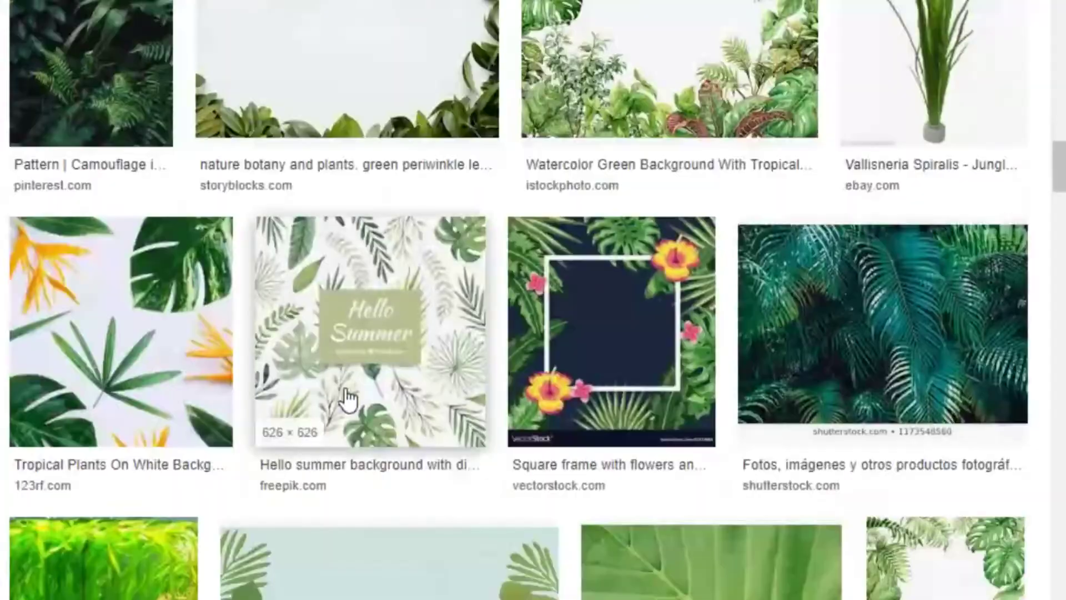
{"action": "scroll", "coordinate": [348, 400], "scroll_direction": "down", "scroll_amount": 6}
{"action": "scroll", "coordinate": [405, 405], "scroll_direction": "down", "scroll_amount": 2}
{"action": "scroll", "coordinate": [373, 388], "scroll_direction": "down", "scroll_amount": 8}
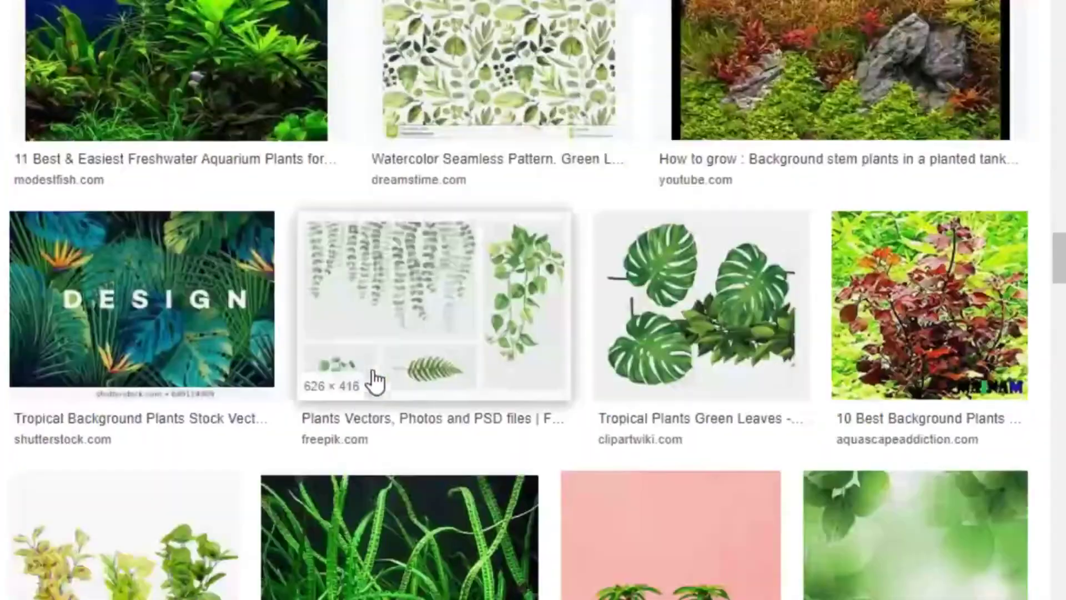
{"action": "scroll", "coordinate": [373, 381], "scroll_direction": "down", "scroll_amount": 8}
{"action": "scroll", "coordinate": [362, 328], "scroll_direction": "down", "scroll_amount": 5}
{"action": "scroll", "coordinate": [212, 310], "scroll_direction": "down", "scroll_amount": 8}
{"action": "scroll", "coordinate": [204, 309], "scroll_direction": "up", "scroll_amount": 8}
{"action": "scroll", "coordinate": [218, 314], "scroll_direction": "up", "scroll_amount": 6}
{"action": "scroll", "coordinate": [218, 313], "scroll_direction": "up", "scroll_amount": 2}
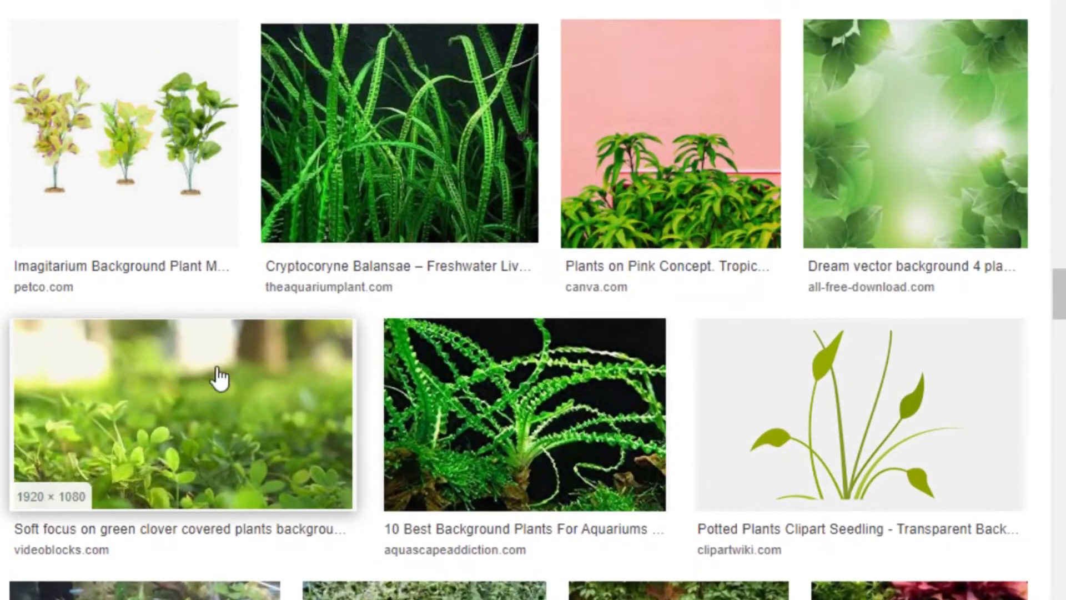
Preview the soft-focus clover image, then close it and return to the top of the results
{"action": "left_click", "coordinate": [167, 424]}
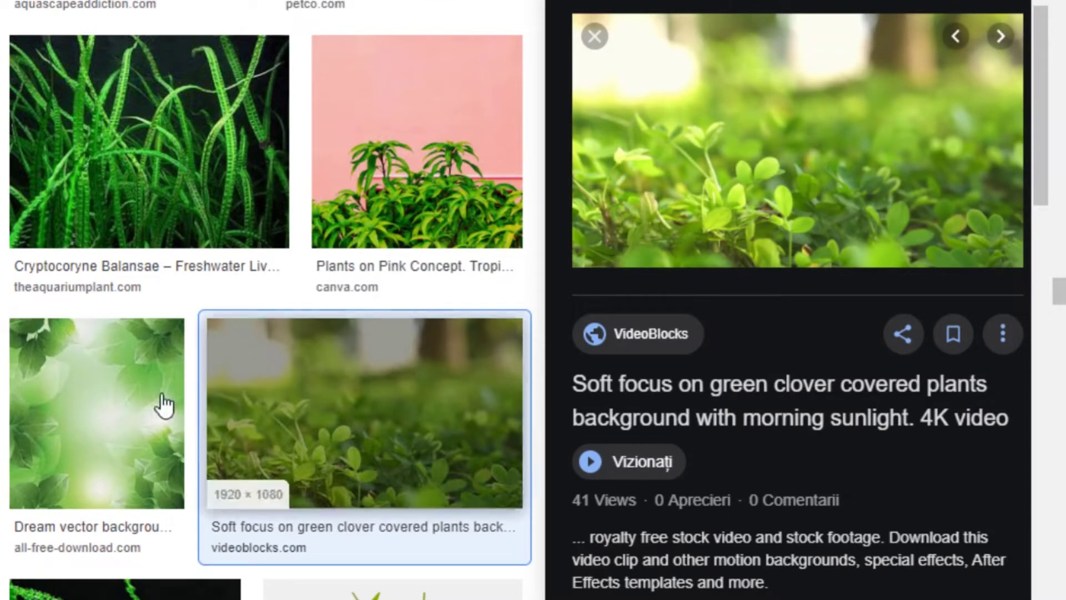
{"action": "right_click", "coordinate": [727, 132]}
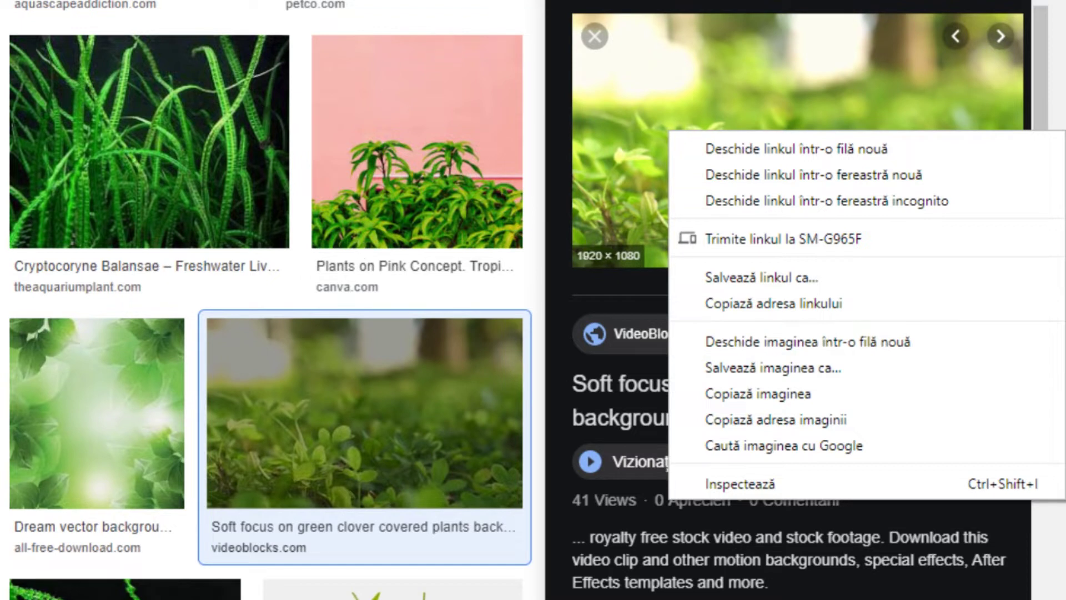
{"action": "key", "text": "Escape"}
{"action": "left_click", "coordinate": [593, 37]}
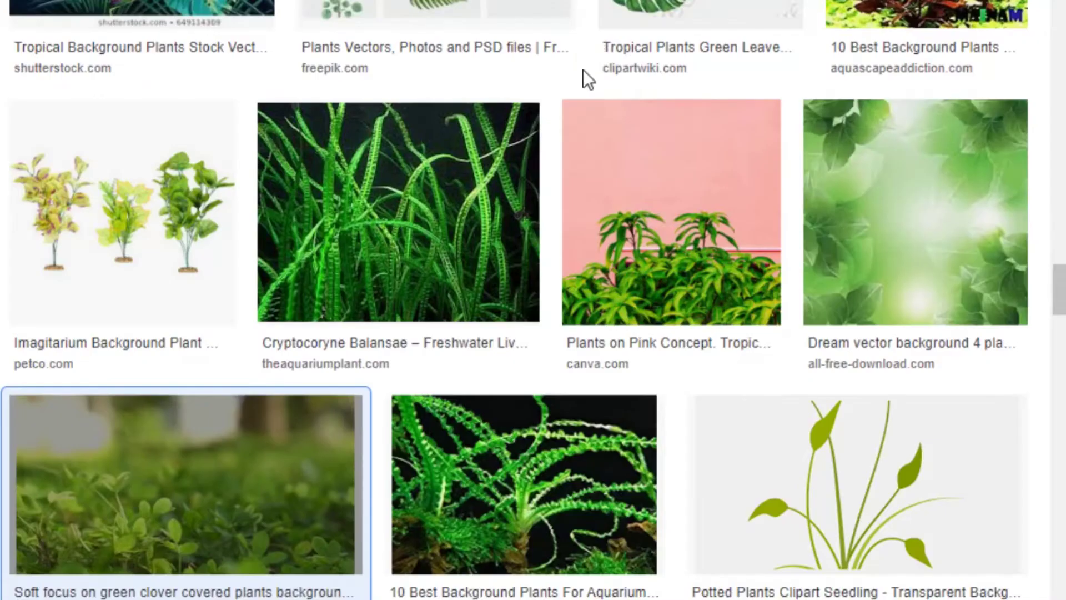
{"action": "scroll", "coordinate": [288, 211], "scroll_direction": "down", "scroll_amount": 7}
{"action": "scroll", "coordinate": [289, 244], "scroll_direction": "up", "scroll_amount": 1}
{"action": "scroll", "coordinate": [285, 250], "scroll_direction": "up", "scroll_amount": 15}
{"action": "scroll", "coordinate": [285, 250], "scroll_direction": "up", "scroll_amount": 3}
{"action": "scroll", "coordinate": [285, 250], "scroll_direction": "up", "scroll_amount": 8}
{"action": "scroll", "coordinate": [288, 259], "scroll_direction": "up", "scroll_amount": 20}
{"action": "scroll", "coordinate": [289, 261], "scroll_direction": "up", "scroll_amount": 5}
{"action": "left_click", "coordinate": [349, 32]}
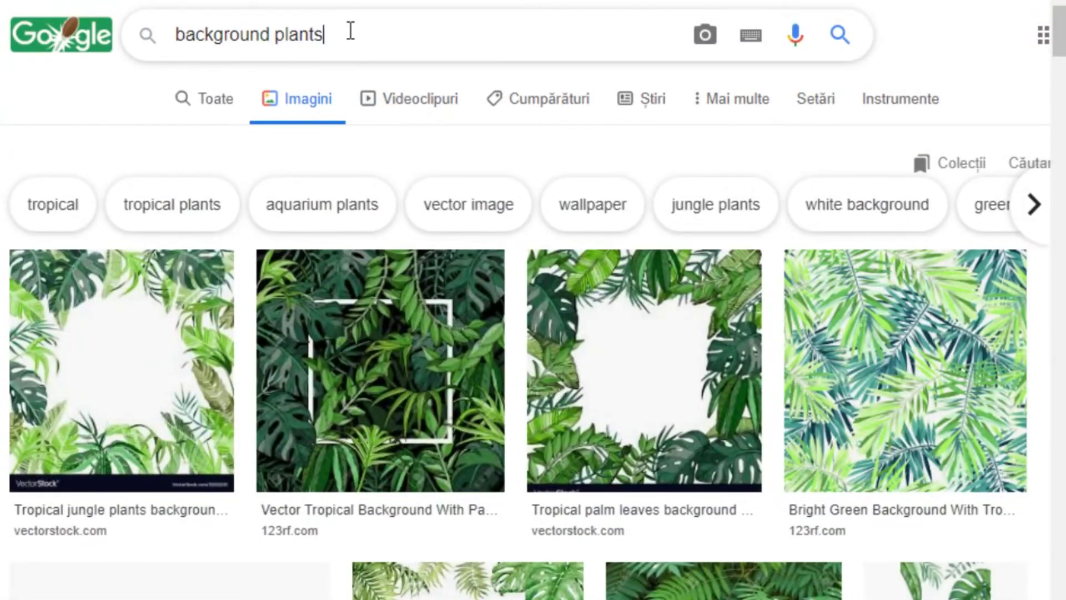
Replace the query and search images for 'bruxelles'
{"action": "key", "text": "BackSpace"}
{"action": "key", "text": "BackSpace"}
{"action": "key", "text": "BackSpace"}
{"action": "key", "text": "BackSpace"}
{"action": "key", "text": "BackSpace"}
{"action": "key", "text": "BackSpace"}
{"action": "key", "text": "BackSpace"}
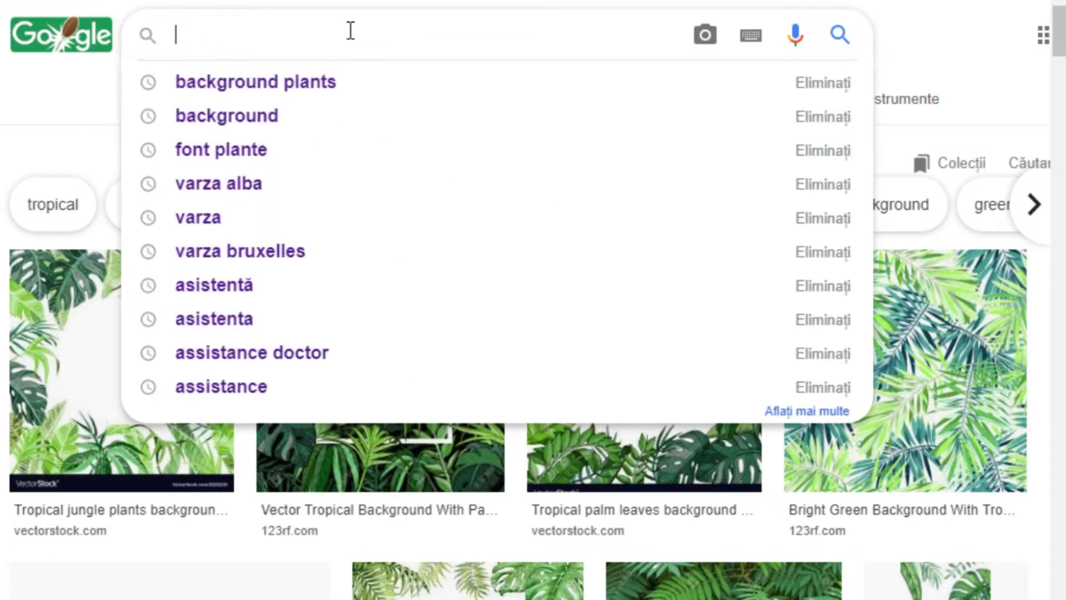
{"action": "type", "text": "bru"}
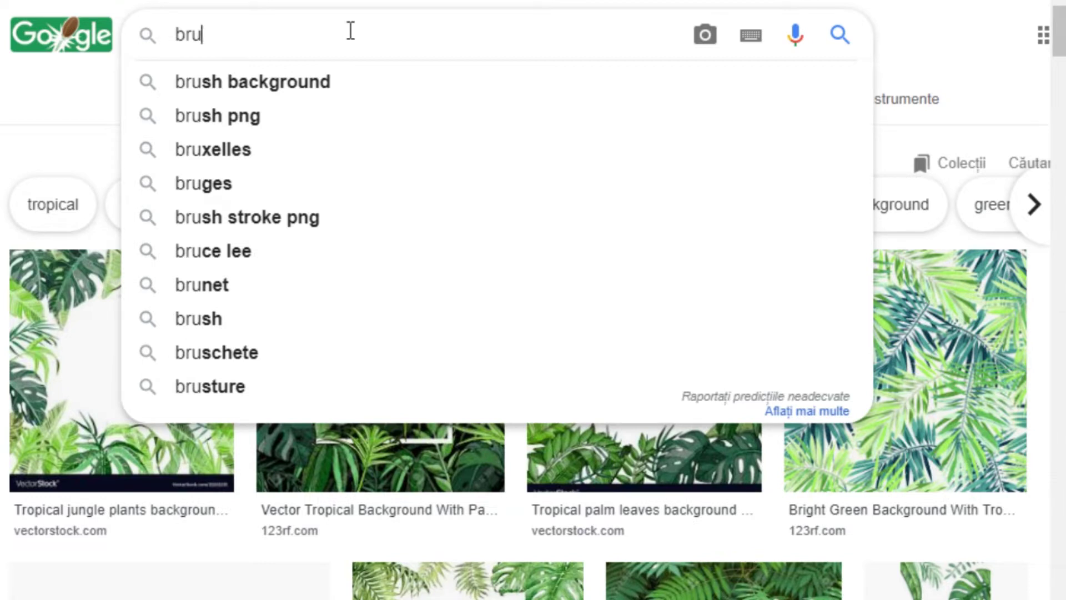
{"action": "type", "text": "x"}
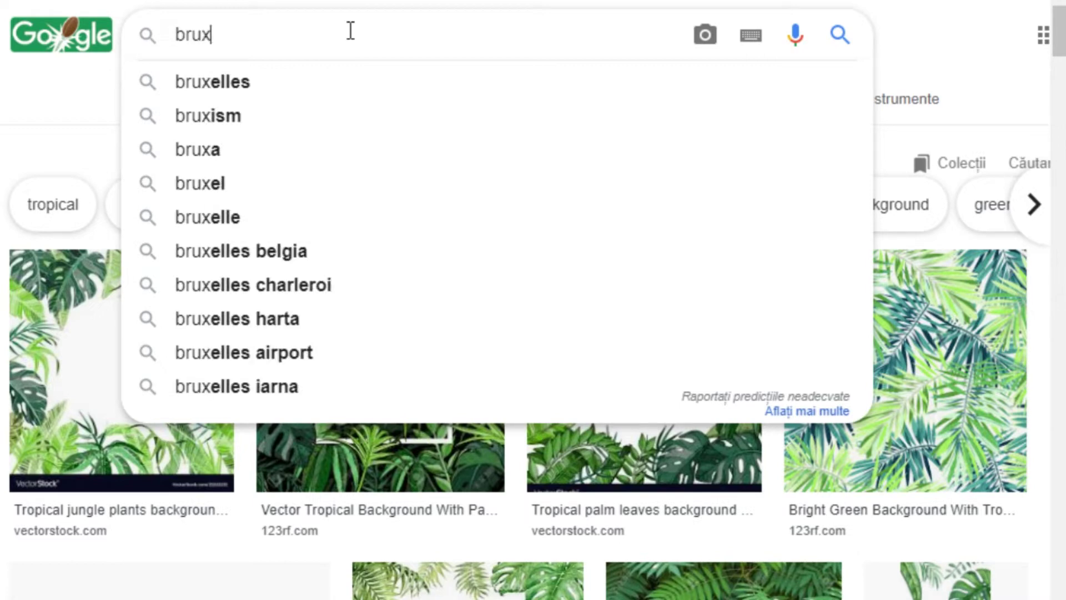
{"action": "left_click", "coordinate": [198, 82]}
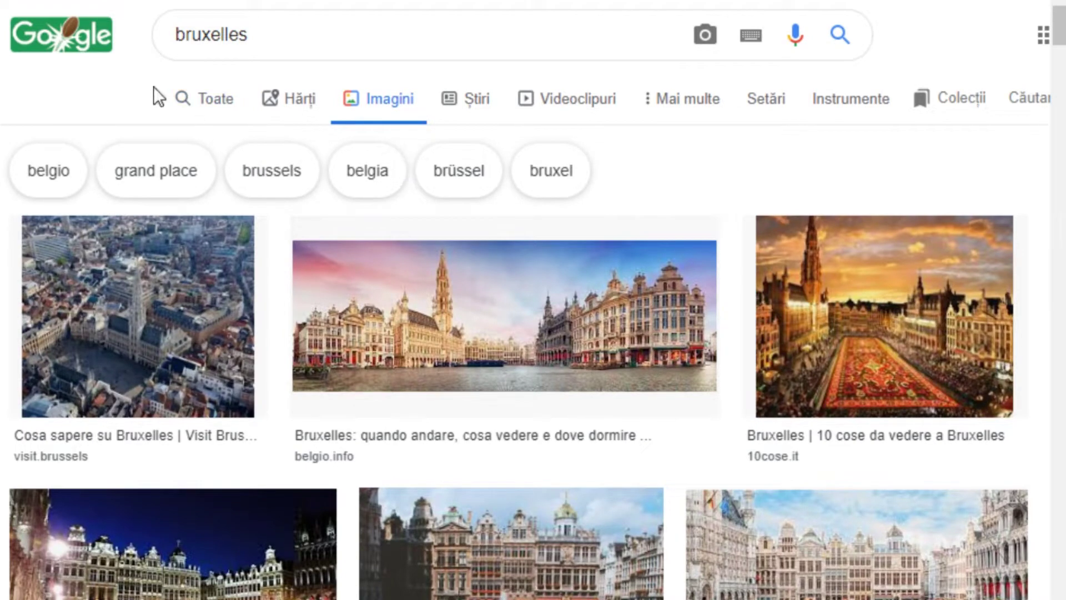
Refine the search to 'varza bruxelles' to get Brussels sprouts photos
{"action": "left_click", "coordinate": [175, 42]}
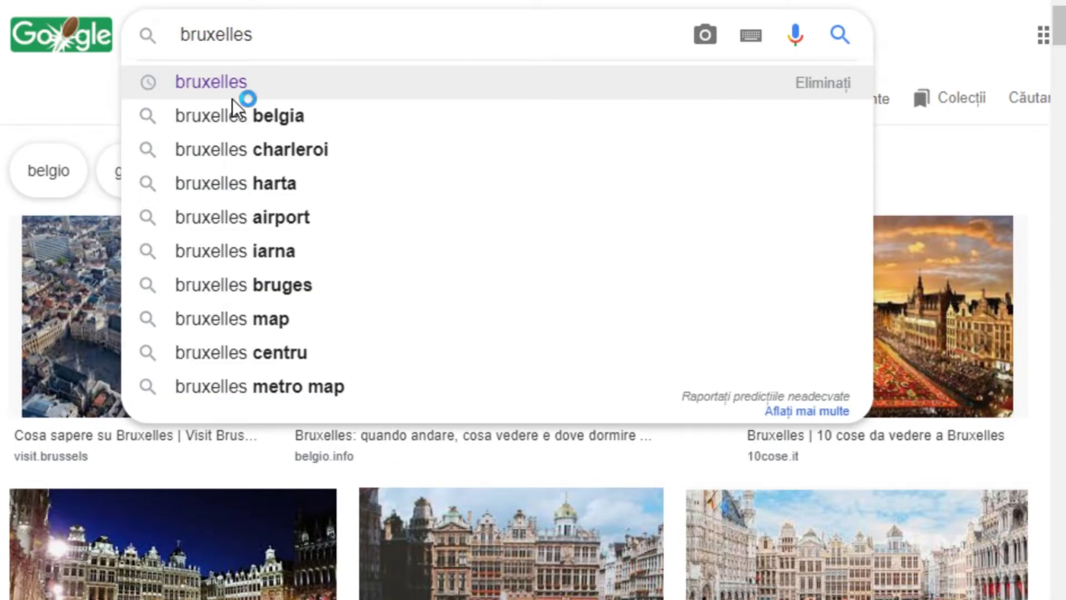
{"action": "type", "text": "varza"}
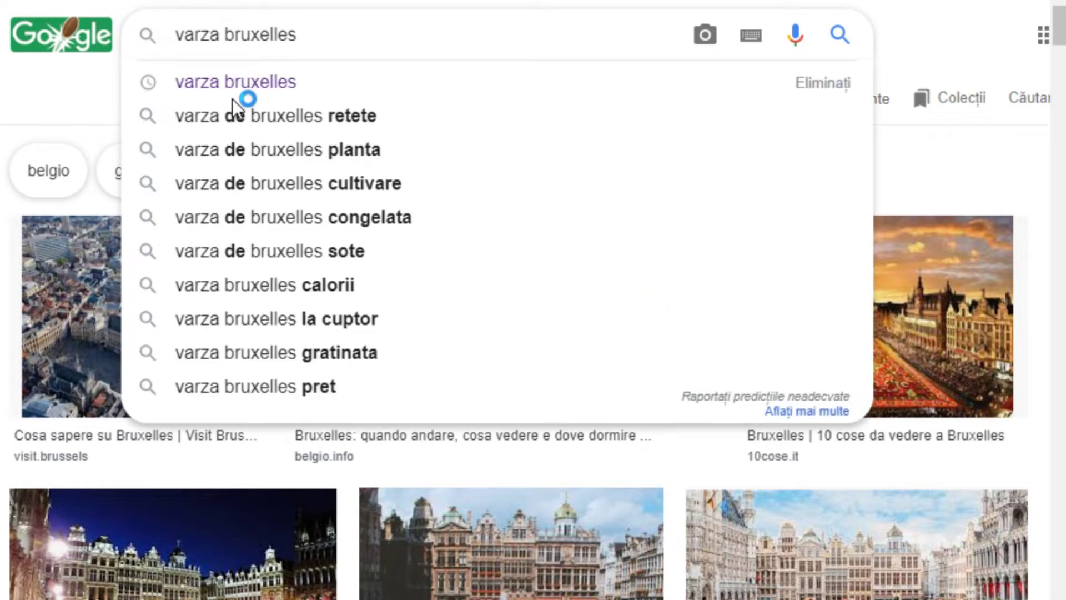
{"action": "left_click", "coordinate": [256, 76]}
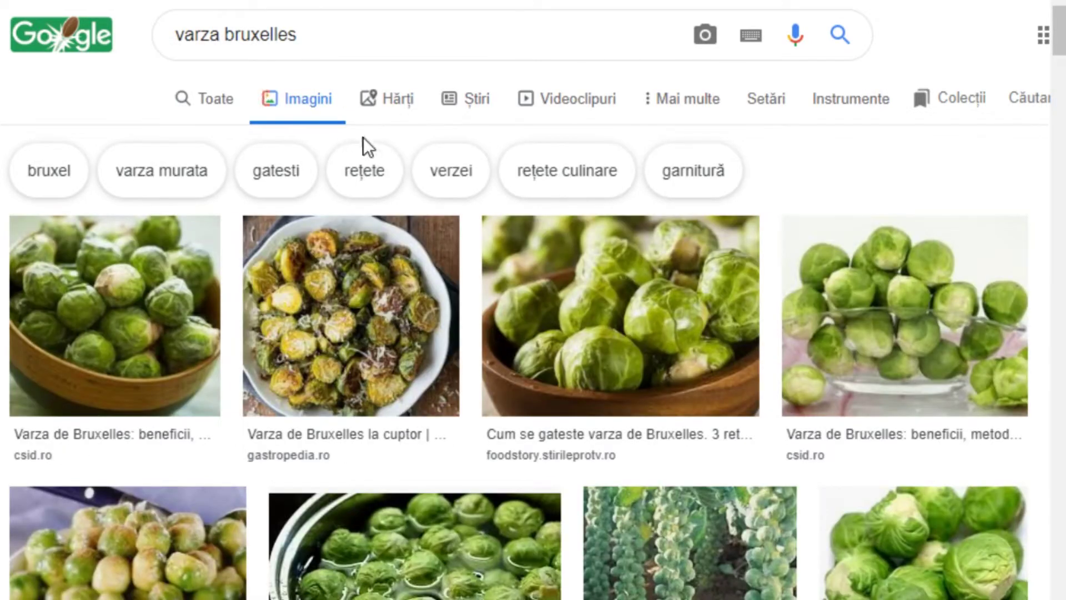
{"action": "scroll", "coordinate": [340, 372], "scroll_direction": "down", "scroll_amount": 5}
{"action": "scroll", "coordinate": [335, 365], "scroll_direction": "down", "scroll_amount": 8}
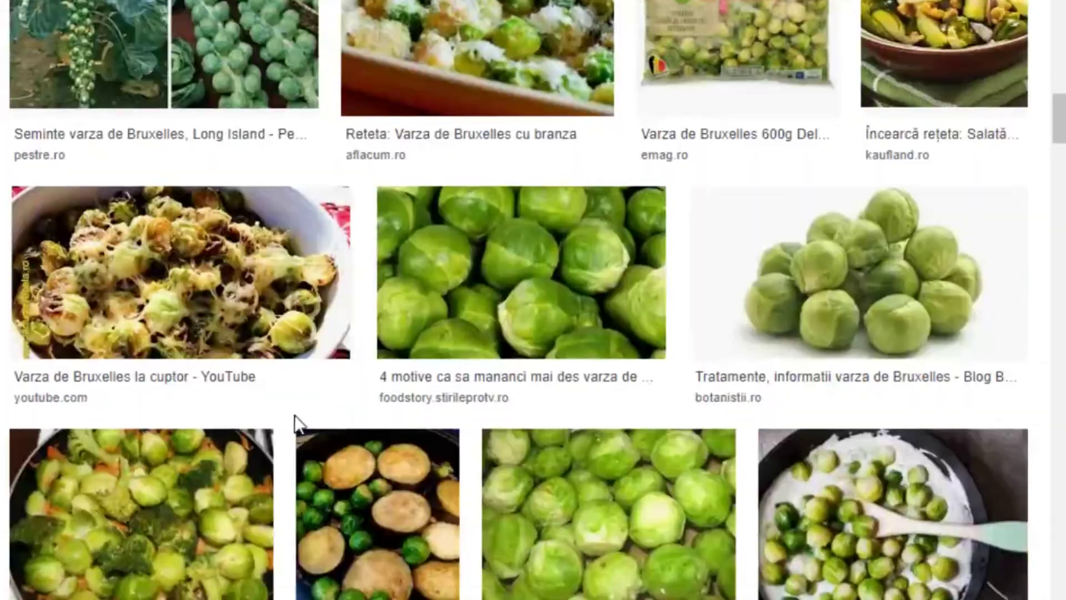
{"action": "scroll", "coordinate": [476, 383], "scroll_direction": "up", "scroll_amount": 9}
{"action": "scroll", "coordinate": [476, 383], "scroll_direction": "up", "scroll_amount": 3}
{"action": "scroll", "coordinate": [476, 383], "scroll_direction": "up", "scroll_amount": 1}
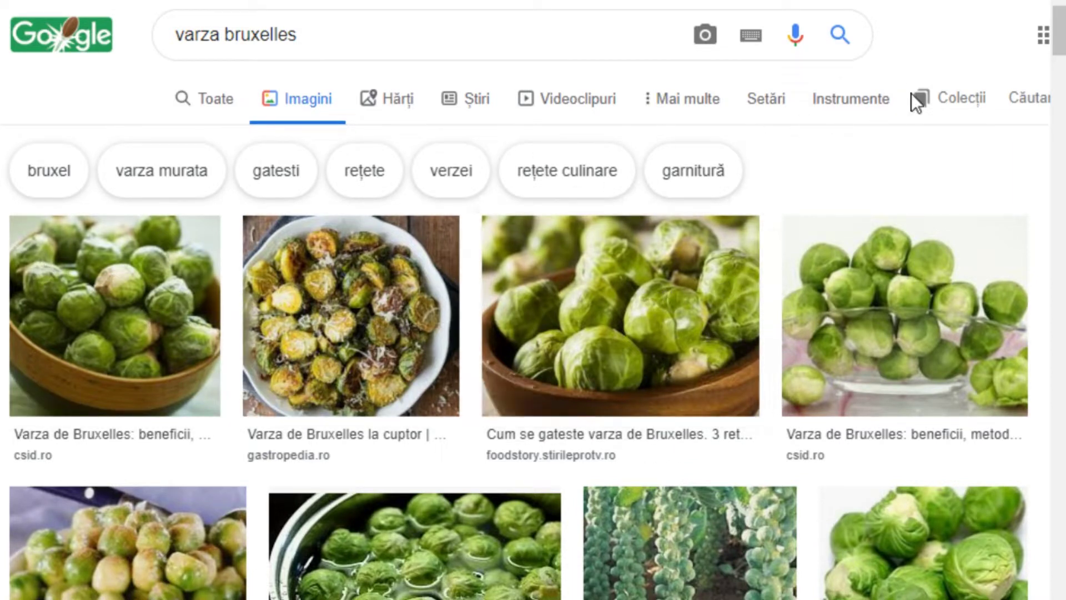
{"action": "left_click", "coordinate": [844, 107]}
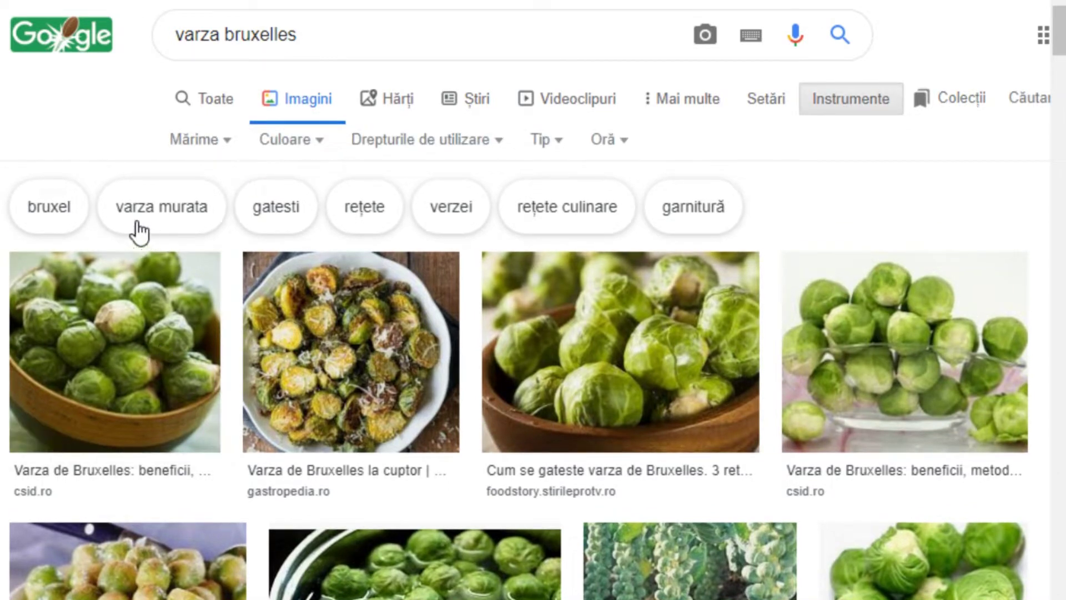
{"action": "left_click", "coordinate": [317, 141]}
{"action": "left_click", "coordinate": [294, 242]}
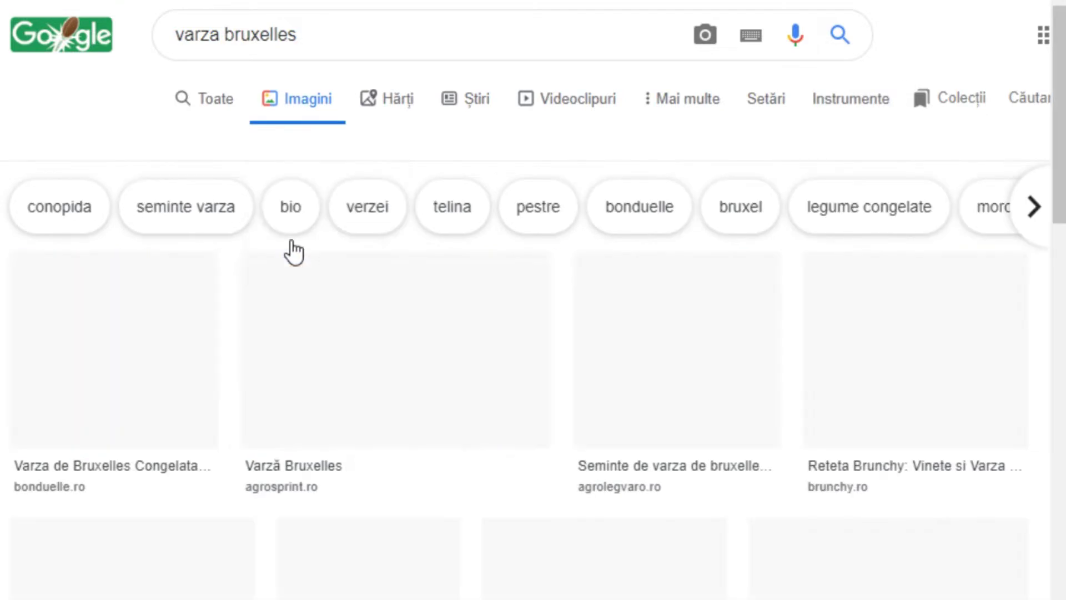
{"action": "scroll", "coordinate": [371, 409], "scroll_direction": "down", "scroll_amount": 2}
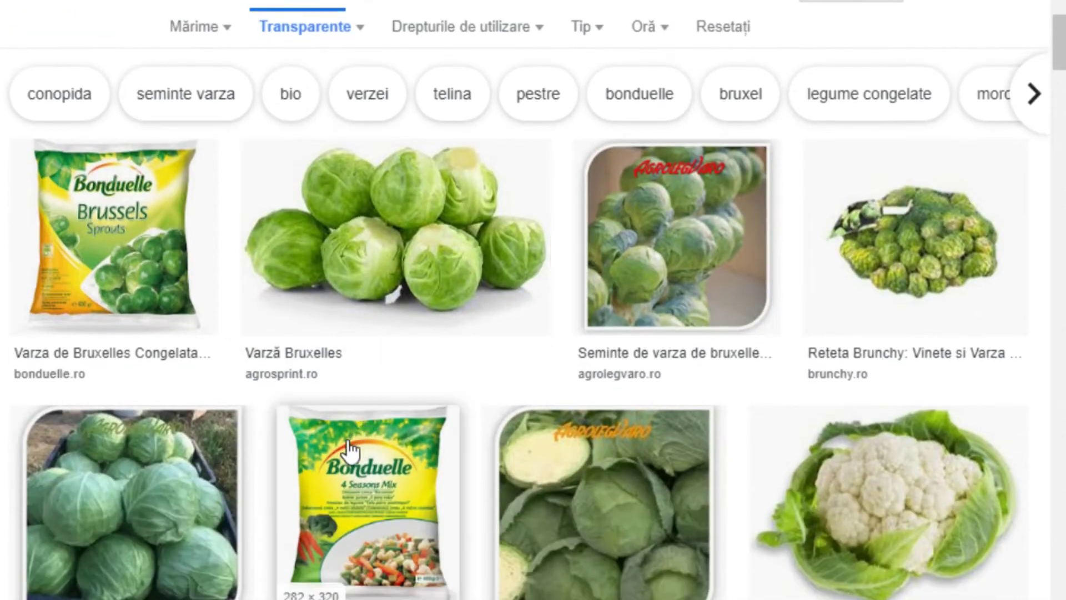
{"action": "left_click", "coordinate": [380, 237]}
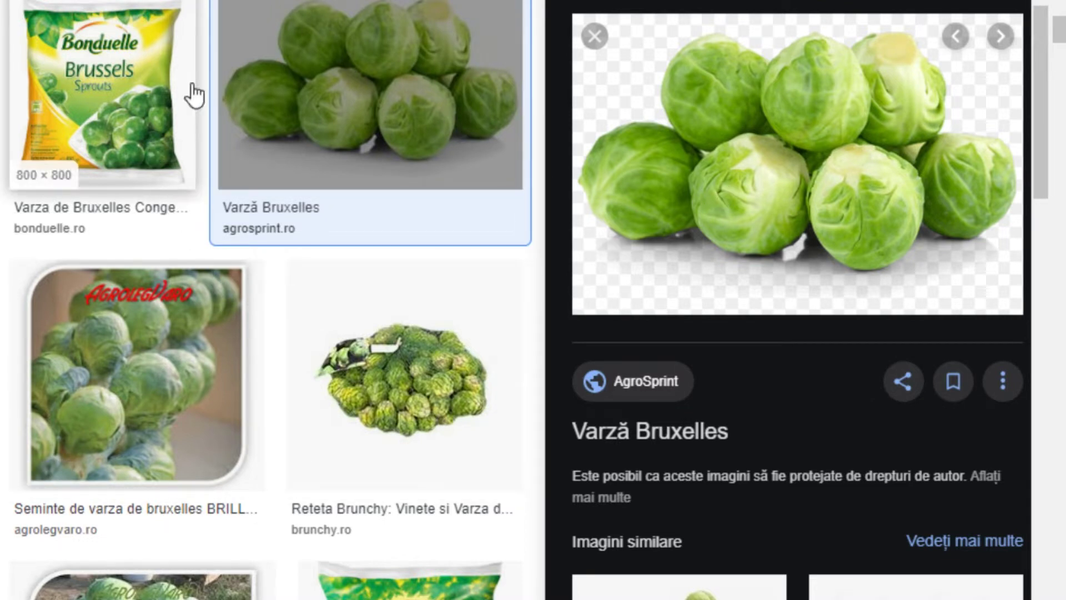
{"action": "left_click", "coordinate": [594, 36]}
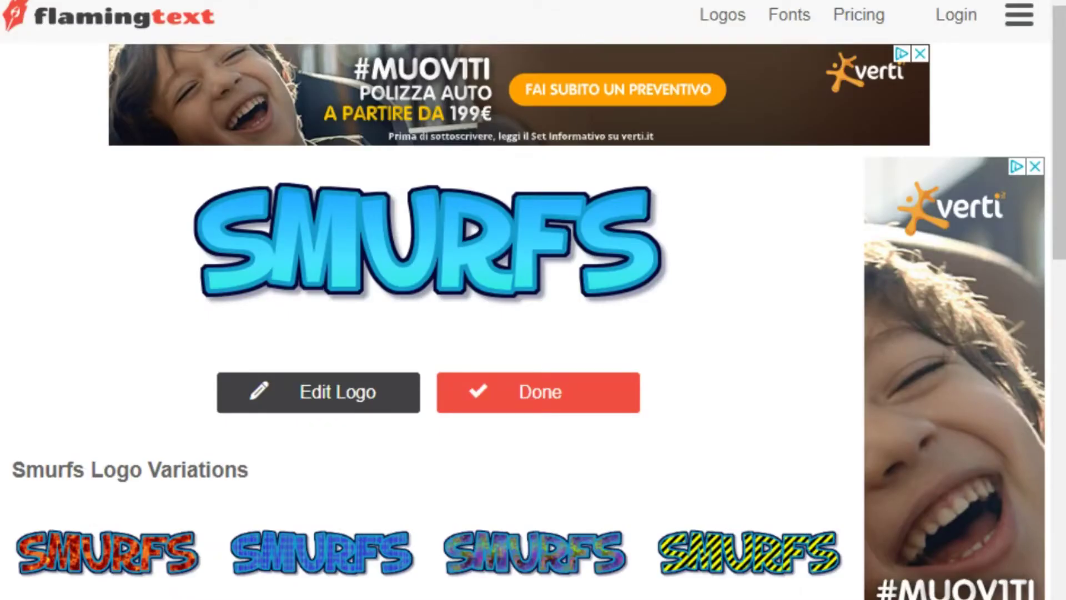
{"action": "scroll", "coordinate": [328, 239], "scroll_direction": "down", "scroll_amount": 5}
{"action": "scroll", "coordinate": [320, 281], "scroll_direction": "up", "scroll_amount": 5}
{"action": "scroll", "coordinate": [267, 383], "scroll_direction": "down", "scroll_amount": 5}
{"action": "scroll", "coordinate": [161, 392], "scroll_direction": "up", "scroll_amount": 2}
{"action": "scroll", "coordinate": [264, 354], "scroll_direction": "up", "scroll_amount": 3}
{"action": "scroll", "coordinate": [398, 396], "scroll_direction": "down", "scroll_amount": 5}
{"action": "scroll", "coordinate": [398, 396], "scroll_direction": "up", "scroll_amount": 5}
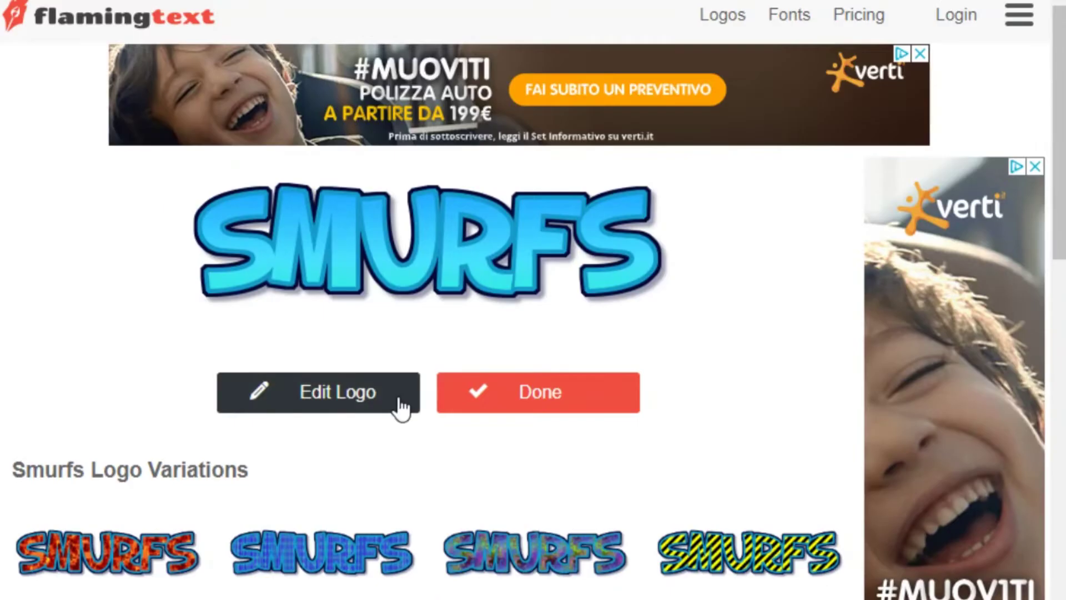
{"action": "scroll", "coordinate": [319, 465], "scroll_direction": "down", "scroll_amount": 5}
{"action": "scroll", "coordinate": [319, 464], "scroll_direction": "up", "scroll_amount": 5}
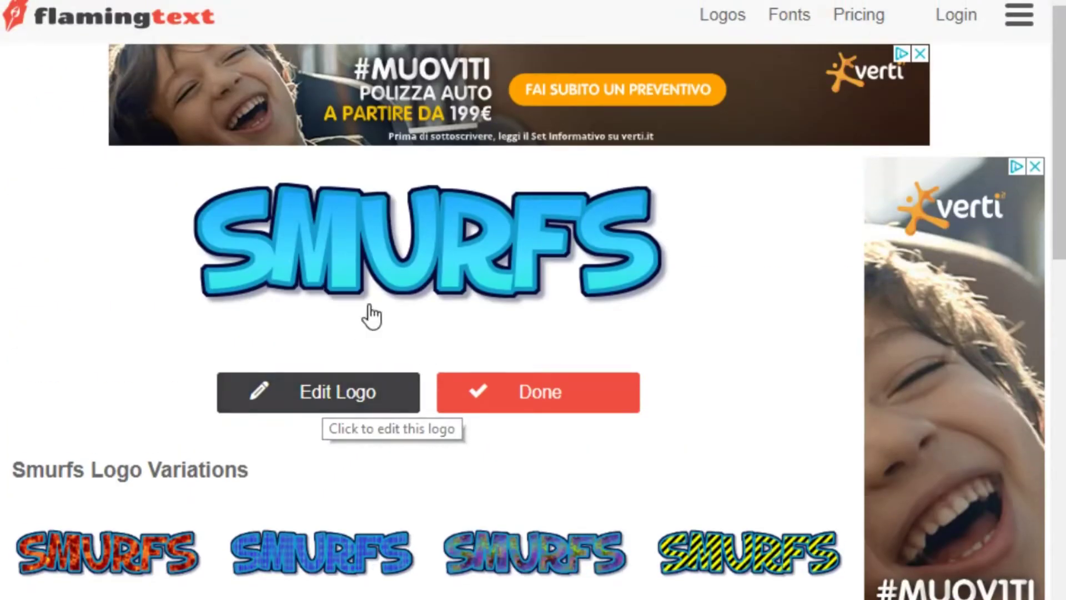
{"action": "left_click", "coordinate": [102, 29]}
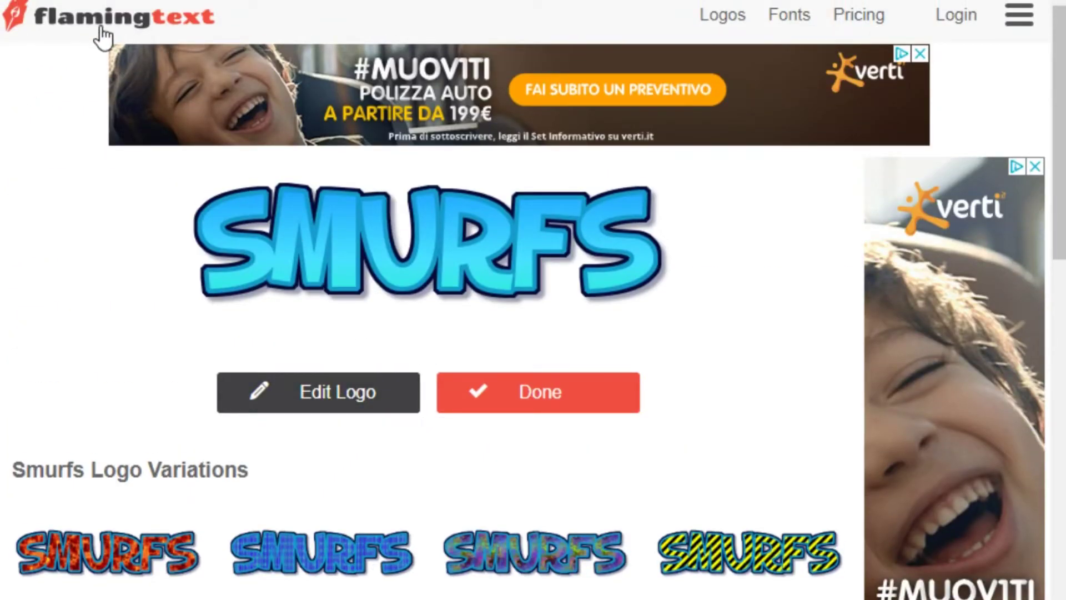
Enter 'VARZA' as the logo text on FlamingText's home page and request logo designs
{"action": "scroll", "coordinate": [436, 371], "scroll_direction": "down", "scroll_amount": 2}
{"action": "scroll", "coordinate": [355, 449], "scroll_direction": "down", "scroll_amount": 2}
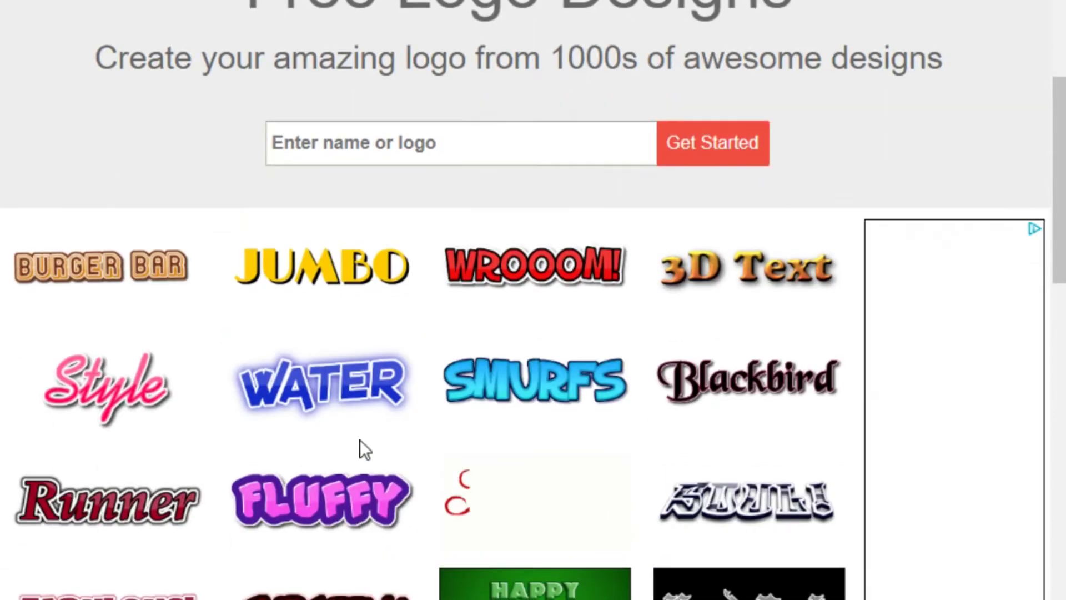
{"action": "left_click", "coordinate": [318, 142]}
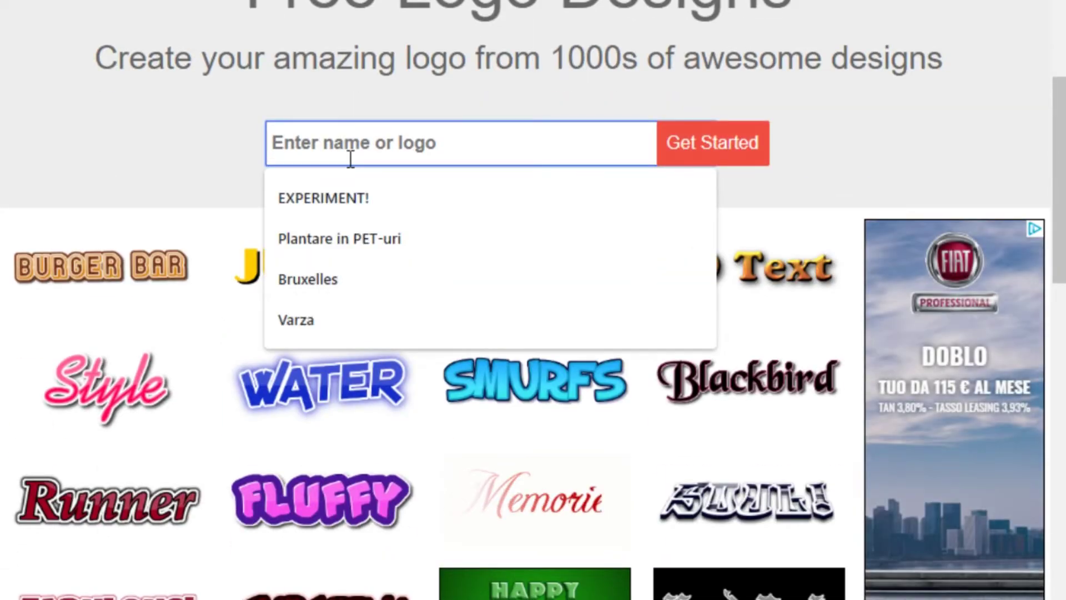
{"action": "scroll", "coordinate": [351, 160], "scroll_direction": "up", "scroll_amount": 4}
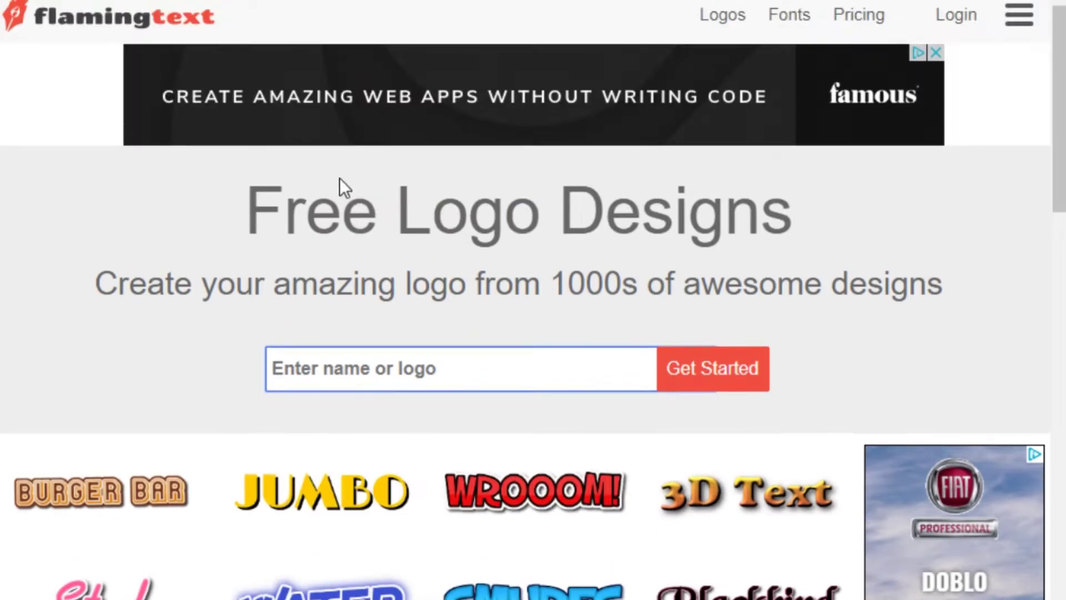
{"action": "left_click", "coordinate": [327, 375]}
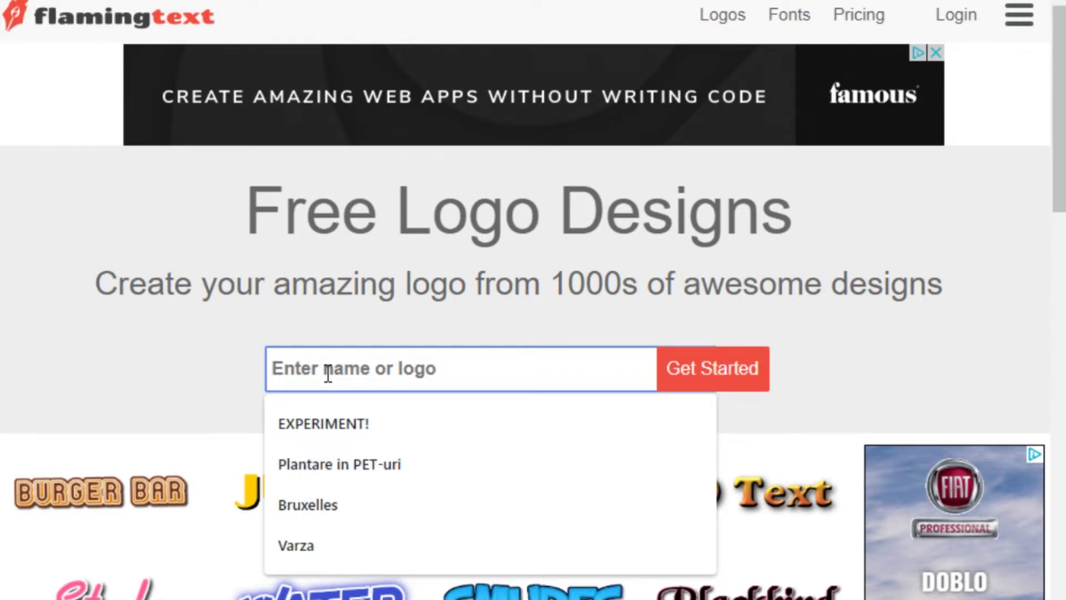
{"action": "type", "text": "Va"}
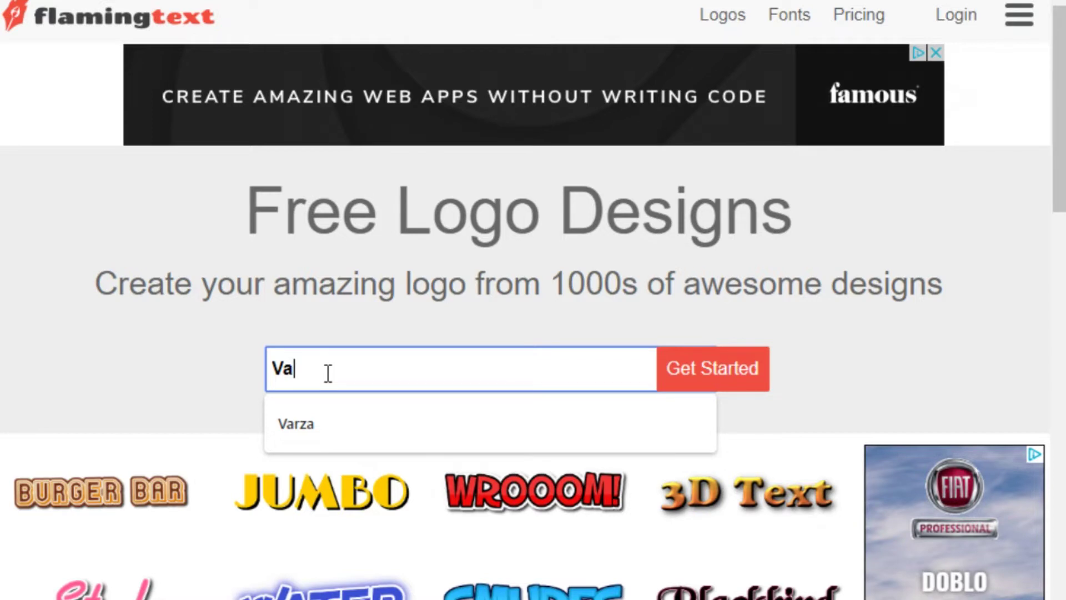
{"action": "key", "text": "BackSpace"}
{"action": "key", "text": "BackSpace"}
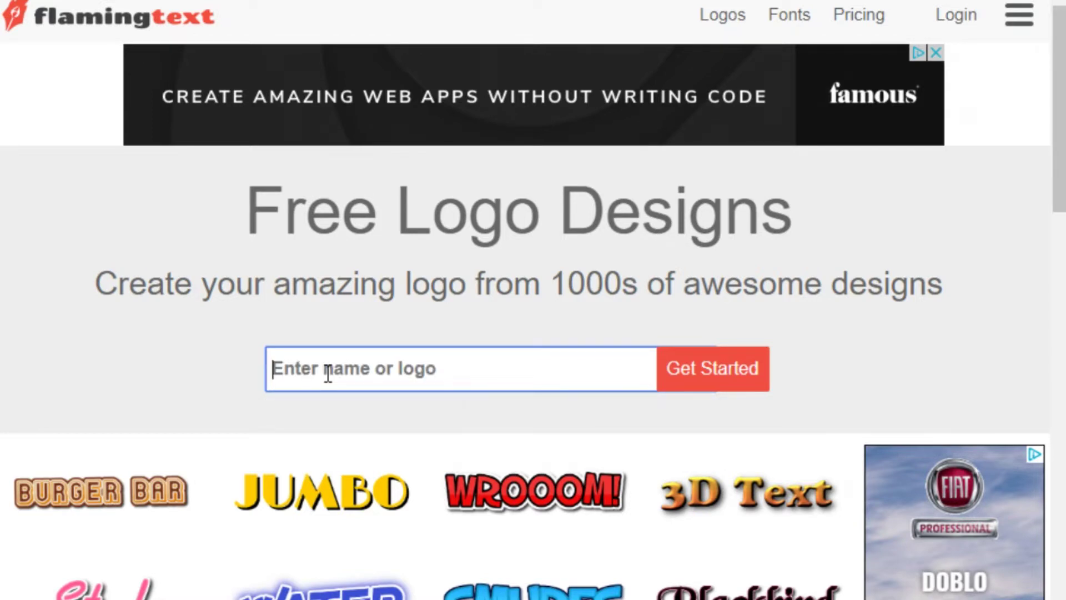
{"action": "type", "text": "VARZA"}
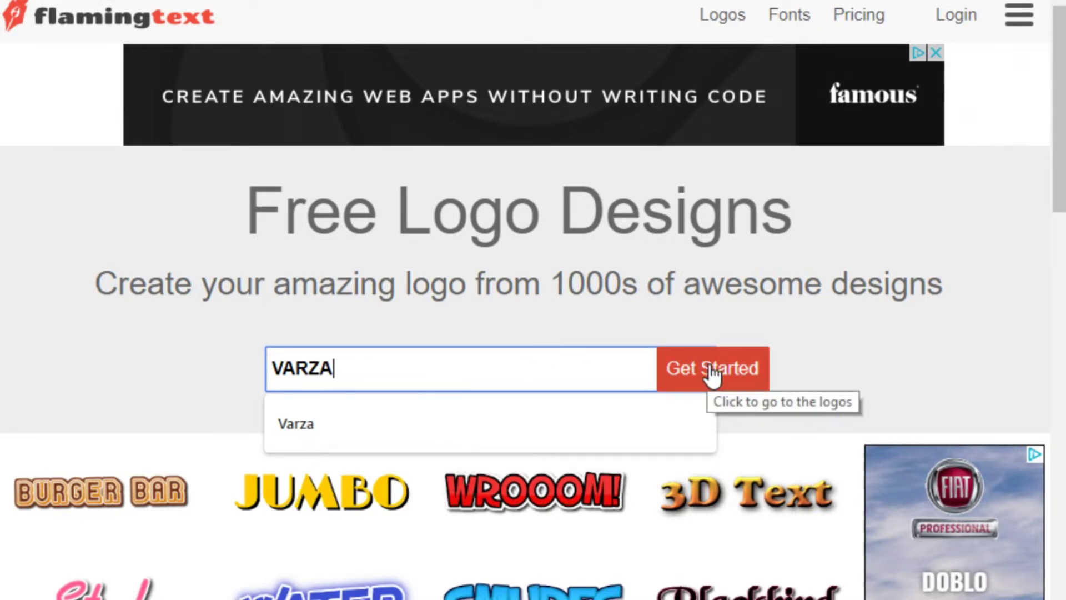
{"action": "left_click", "coordinate": [713, 374]}
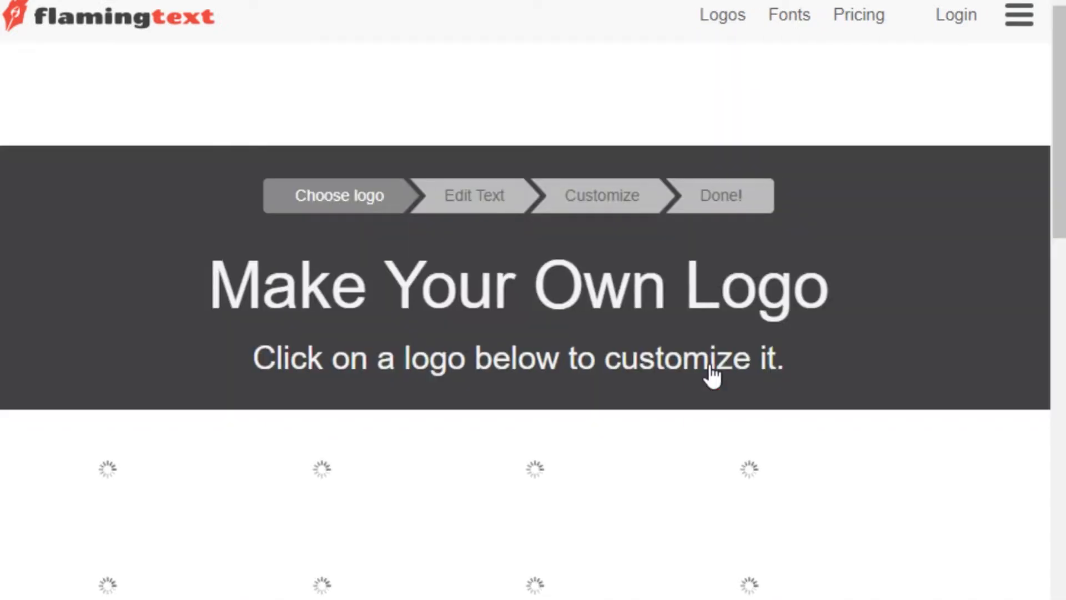
Pick the cyan cartoon-style VARZA design from the gallery and open it in the editor
{"action": "scroll", "coordinate": [500, 261], "scroll_direction": "down", "scroll_amount": 4}
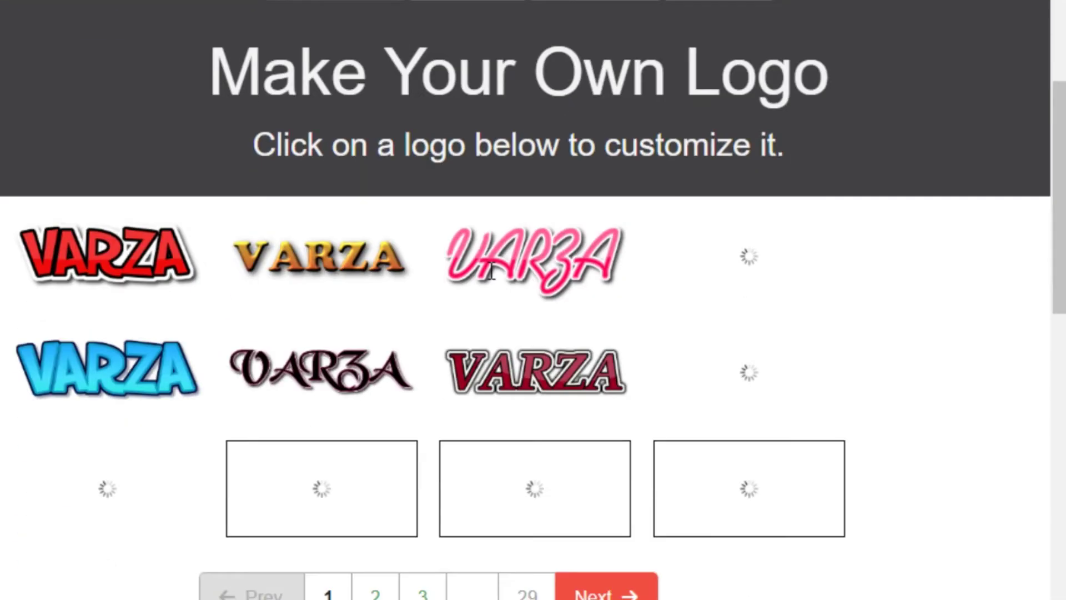
{"action": "scroll", "coordinate": [333, 285], "scroll_direction": "down", "scroll_amount": 6}
{"action": "scroll", "coordinate": [283, 278], "scroll_direction": "up", "scroll_amount": 1}
{"action": "scroll", "coordinate": [289, 253], "scroll_direction": "up", "scroll_amount": 5}
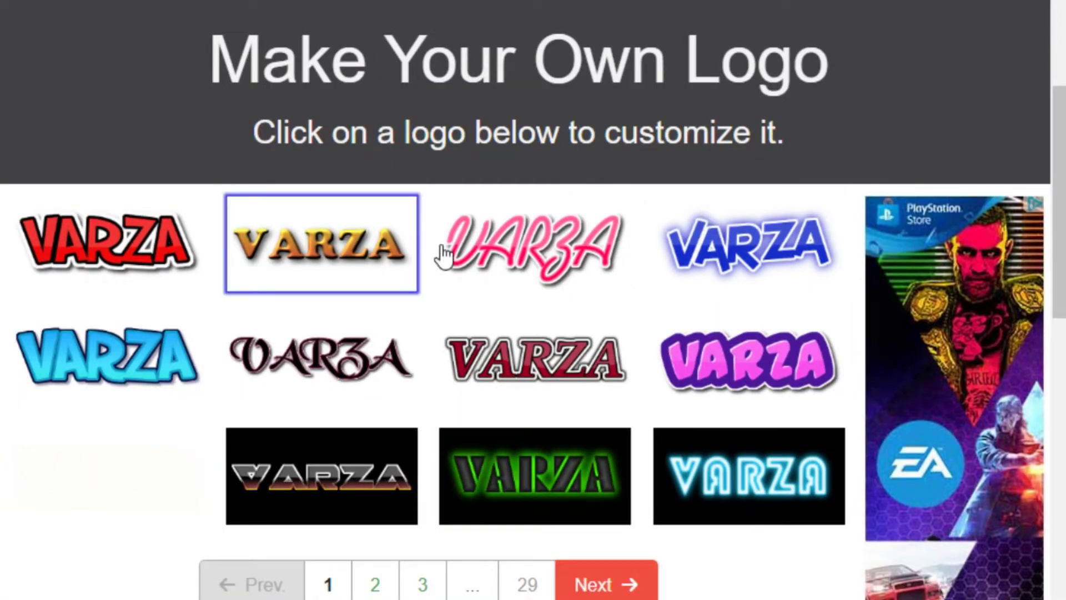
{"action": "scroll", "coordinate": [333, 283], "scroll_direction": "down", "scroll_amount": 5}
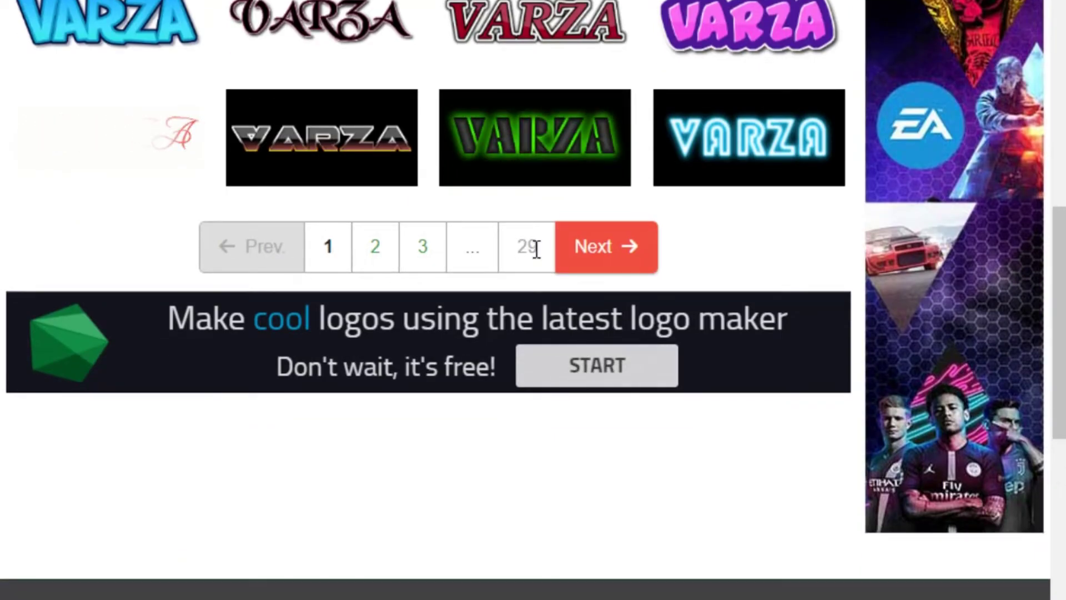
{"action": "scroll", "coordinate": [441, 256], "scroll_direction": "up", "scroll_amount": 3}
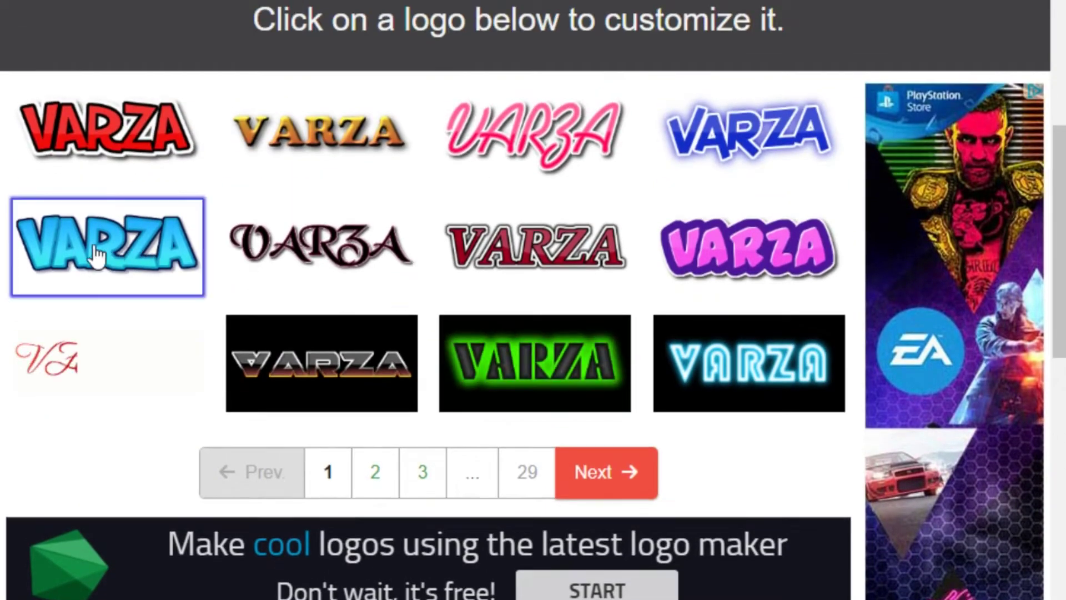
{"action": "left_click", "coordinate": [93, 254]}
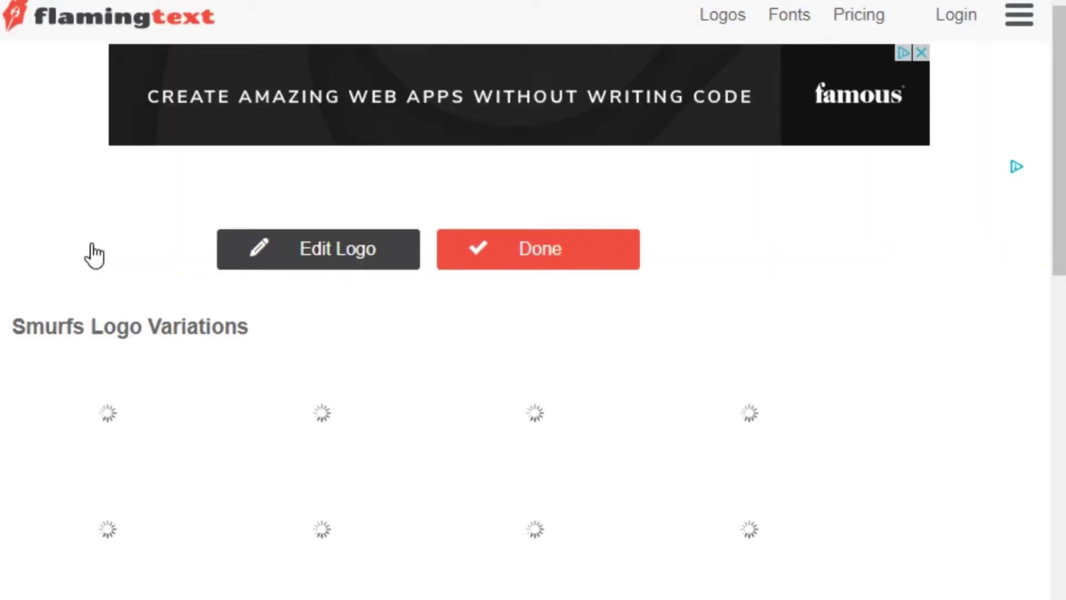
{"action": "scroll", "coordinate": [186, 214], "scroll_direction": "down", "scroll_amount": 5}
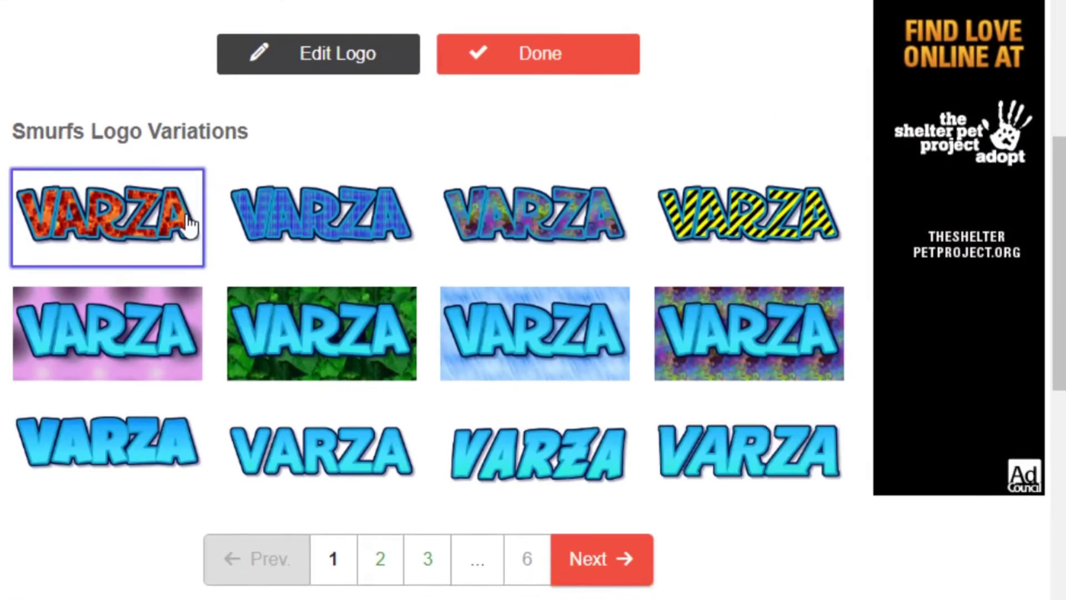
{"action": "scroll", "coordinate": [185, 214], "scroll_direction": "up", "scroll_amount": 5}
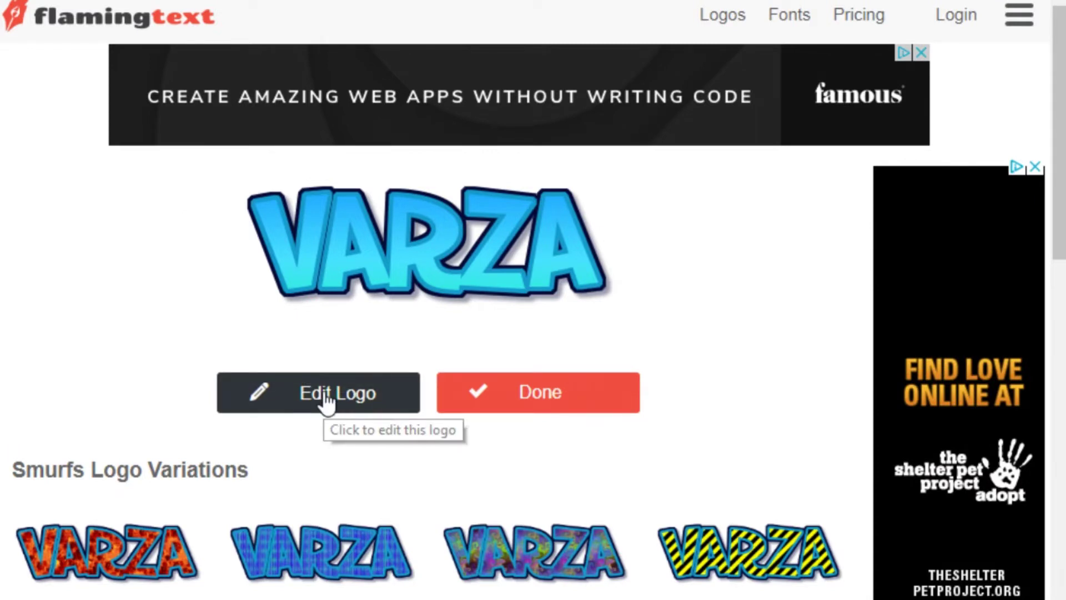
{"action": "left_click", "coordinate": [326, 401]}
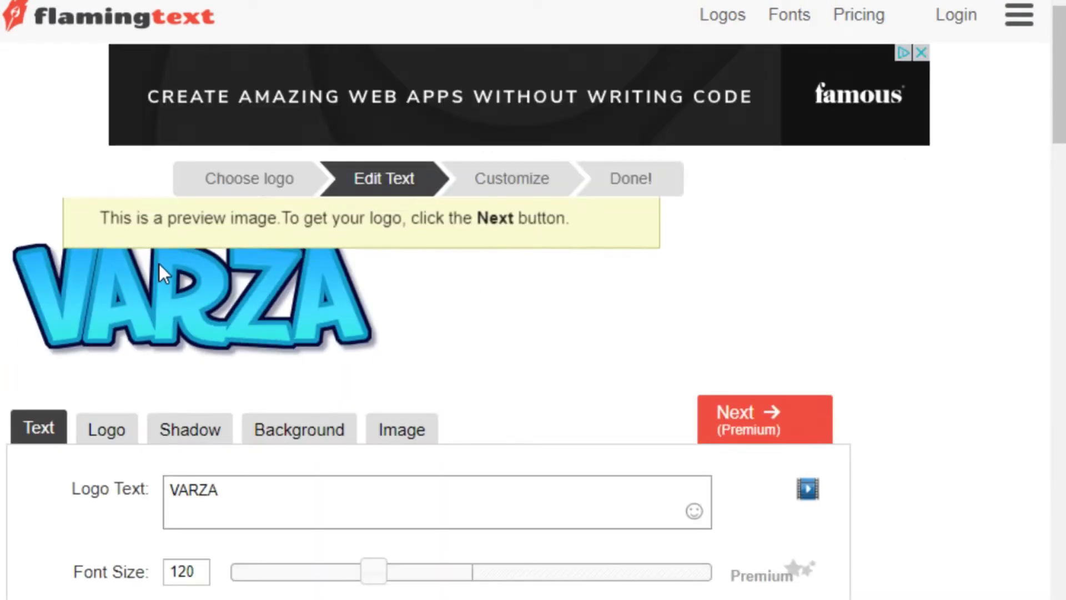
Review the VARZA logo's Fill, Outline and Outline2 settings, ending on its Background settings
{"action": "scroll", "coordinate": [189, 288], "scroll_direction": "down", "scroll_amount": 2}
{"action": "scroll", "coordinate": [191, 294], "scroll_direction": "down", "scroll_amount": 3}
{"action": "scroll", "coordinate": [191, 294], "scroll_direction": "down", "scroll_amount": 1}
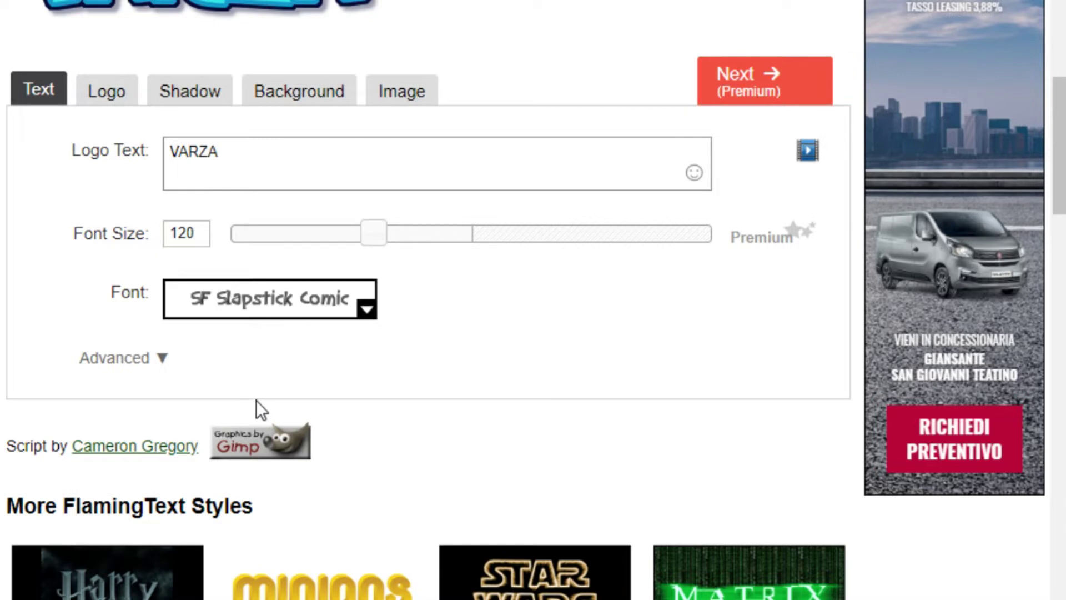
{"action": "scroll", "coordinate": [44, 313], "scroll_direction": "up", "scroll_amount": 2}
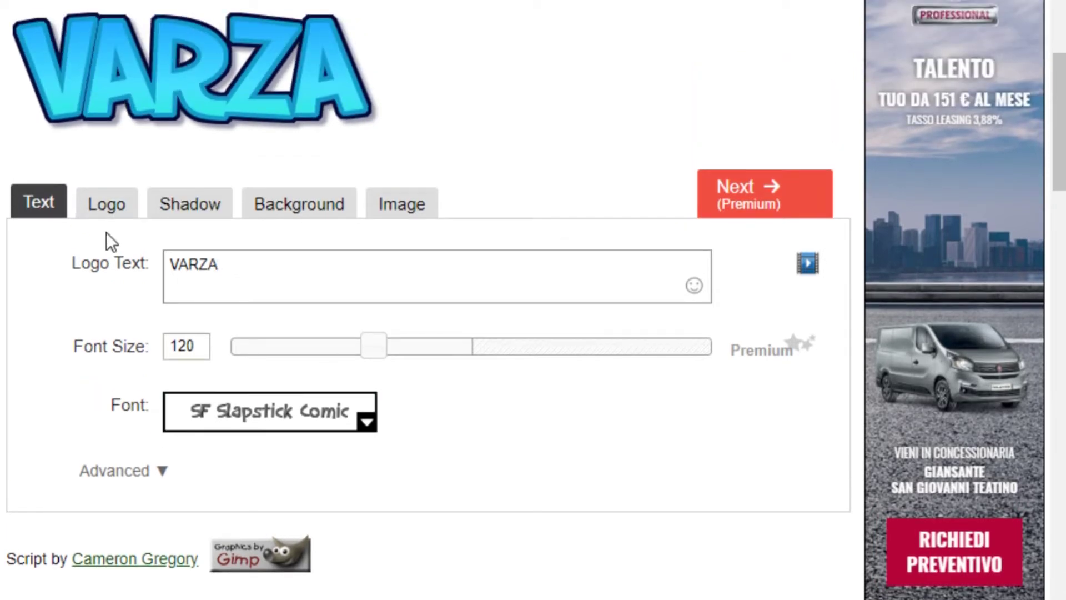
{"action": "left_click", "coordinate": [107, 211]}
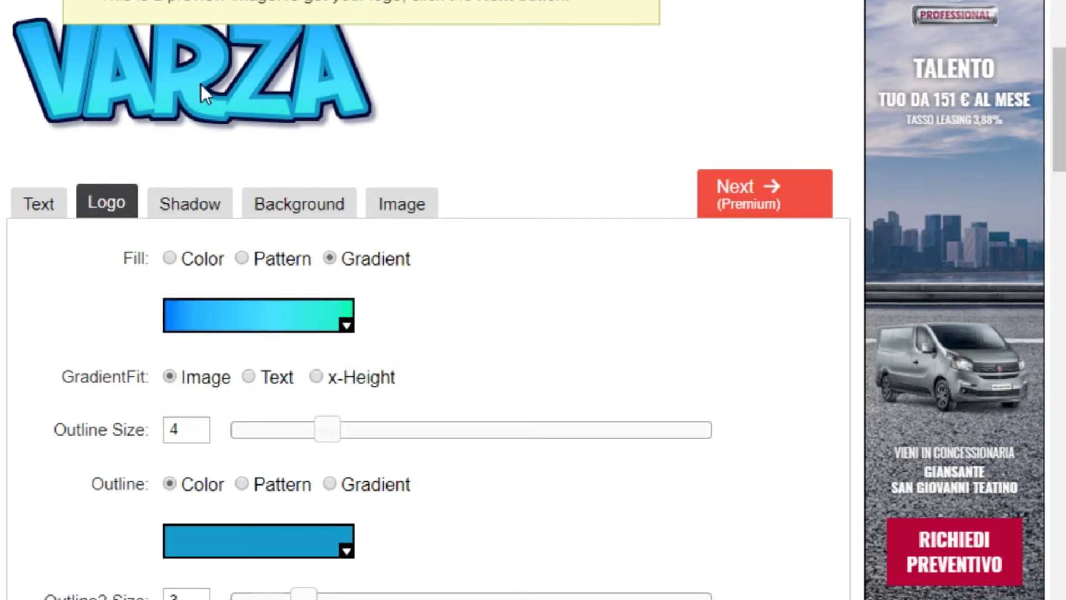
{"action": "scroll", "coordinate": [297, 326], "scroll_direction": "down", "scroll_amount": 2}
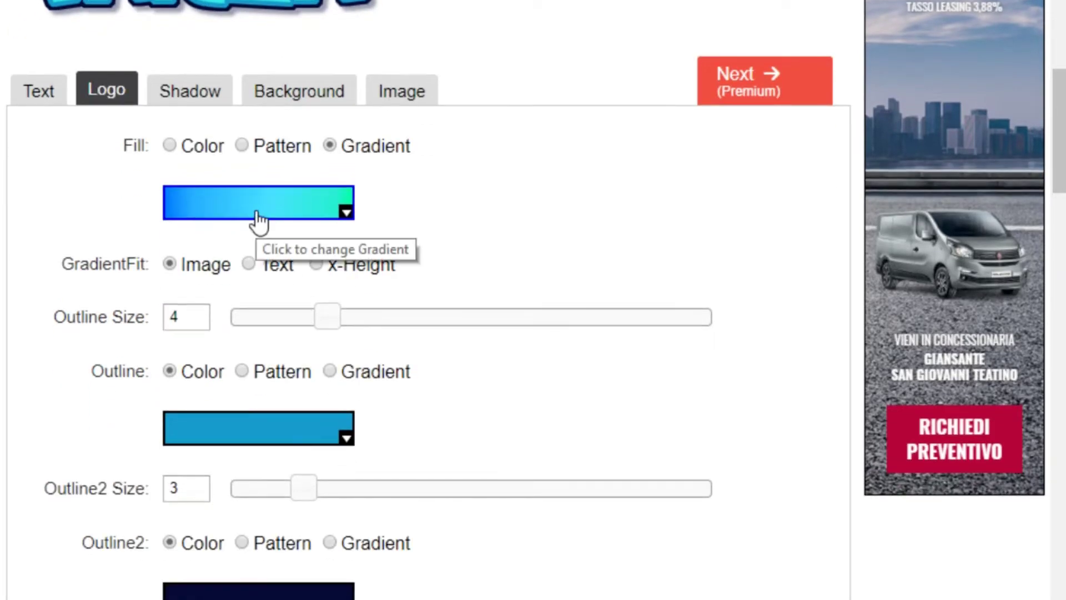
{"action": "scroll", "coordinate": [255, 239], "scroll_direction": "up", "scroll_amount": 4}
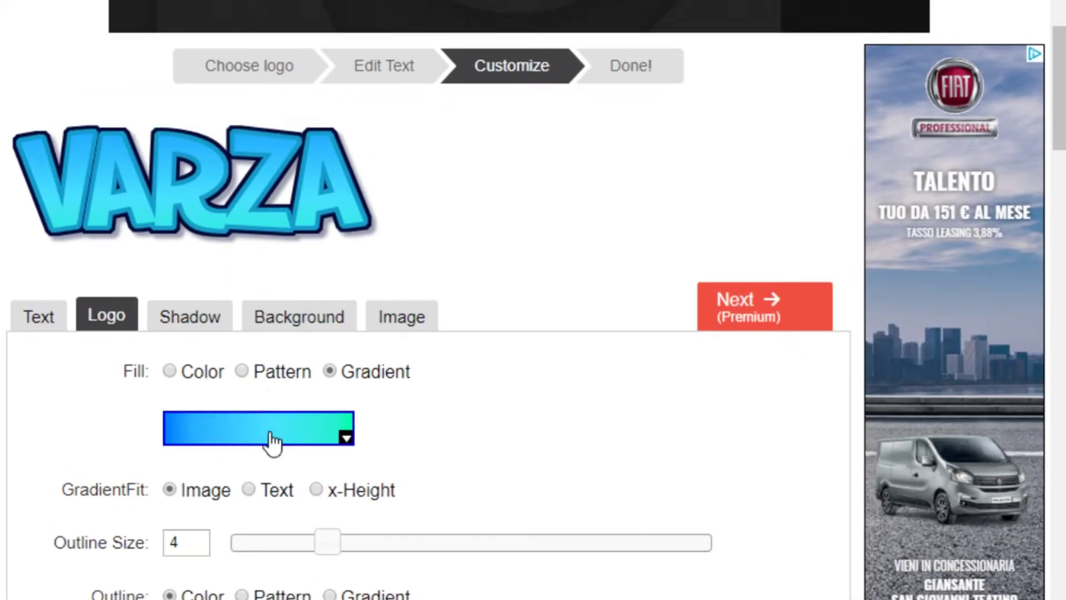
{"action": "scroll", "coordinate": [264, 449], "scroll_direction": "down", "scroll_amount": 4}
{"action": "scroll", "coordinate": [257, 433], "scroll_direction": "down", "scroll_amount": 4}
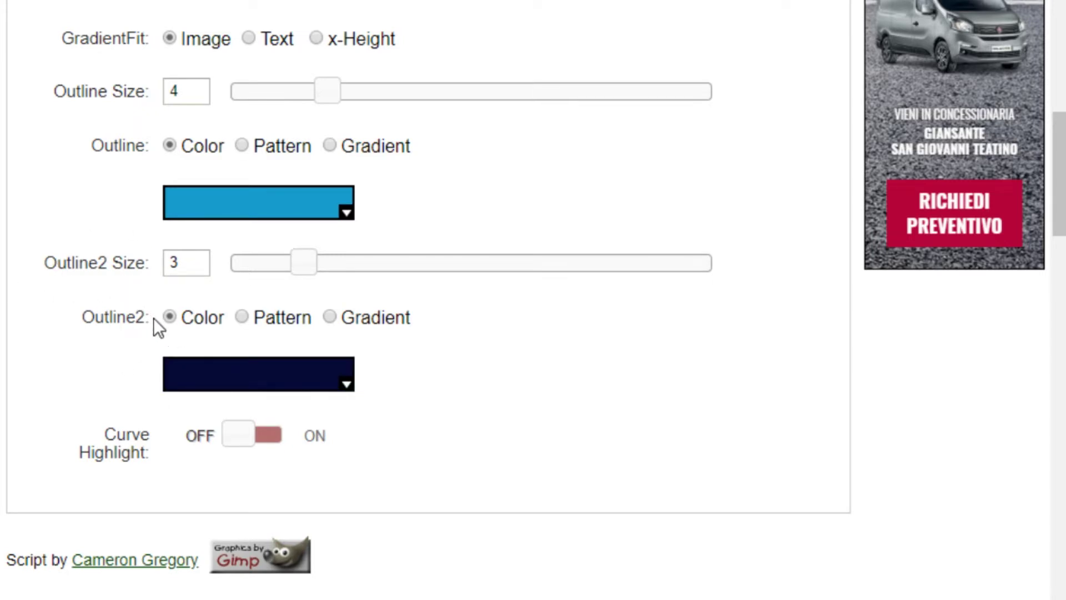
{"action": "scroll", "coordinate": [153, 321], "scroll_direction": "up", "scroll_amount": 5}
{"action": "scroll", "coordinate": [147, 341], "scroll_direction": "up", "scroll_amount": 3}
{"action": "scroll", "coordinate": [150, 341], "scroll_direction": "down", "scroll_amount": 4}
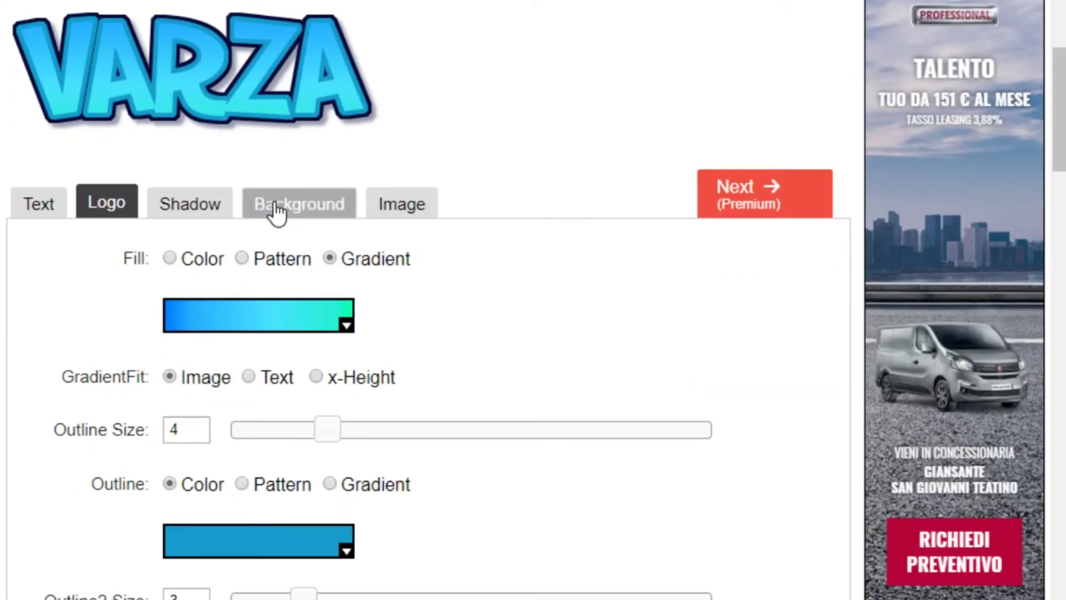
{"action": "left_click", "coordinate": [293, 211]}
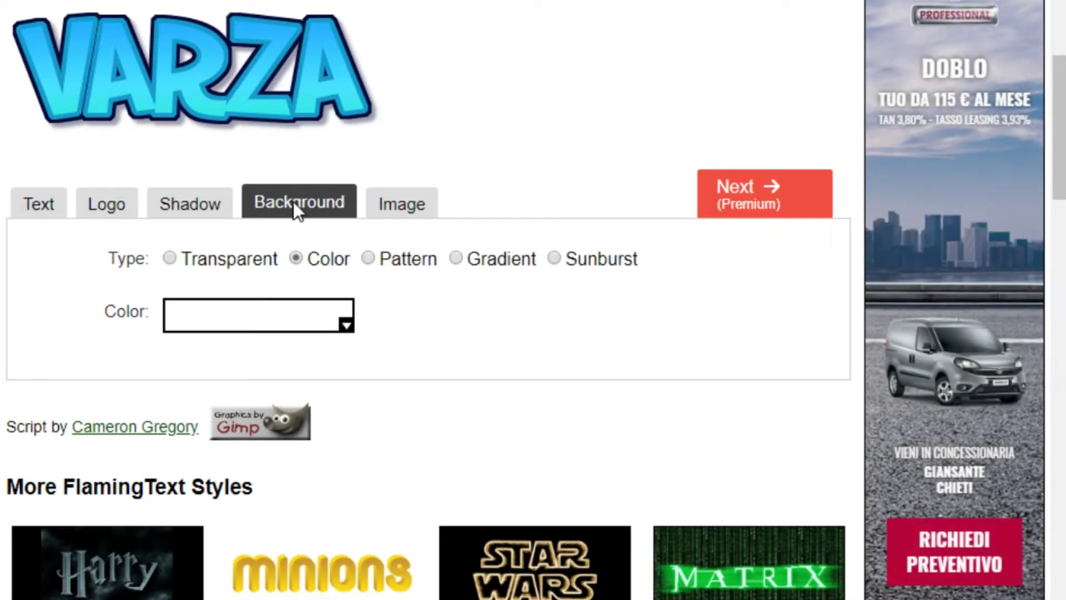
Set the VARZA logo background to Transparent and generate the finished logo
{"action": "left_click", "coordinate": [171, 260]}
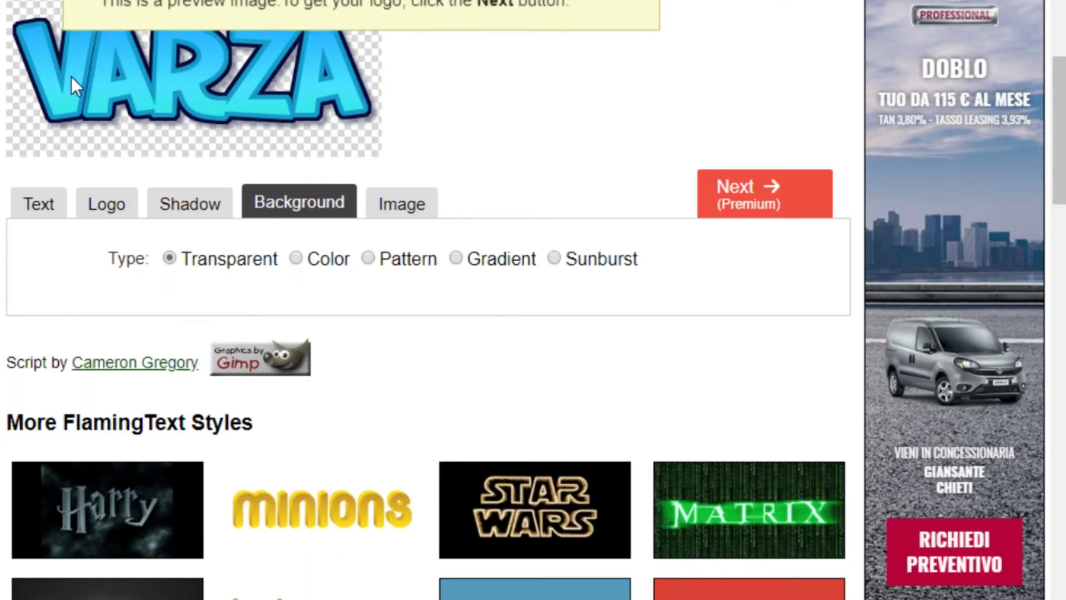
{"action": "mouse_move", "coordinate": [191, 75]}
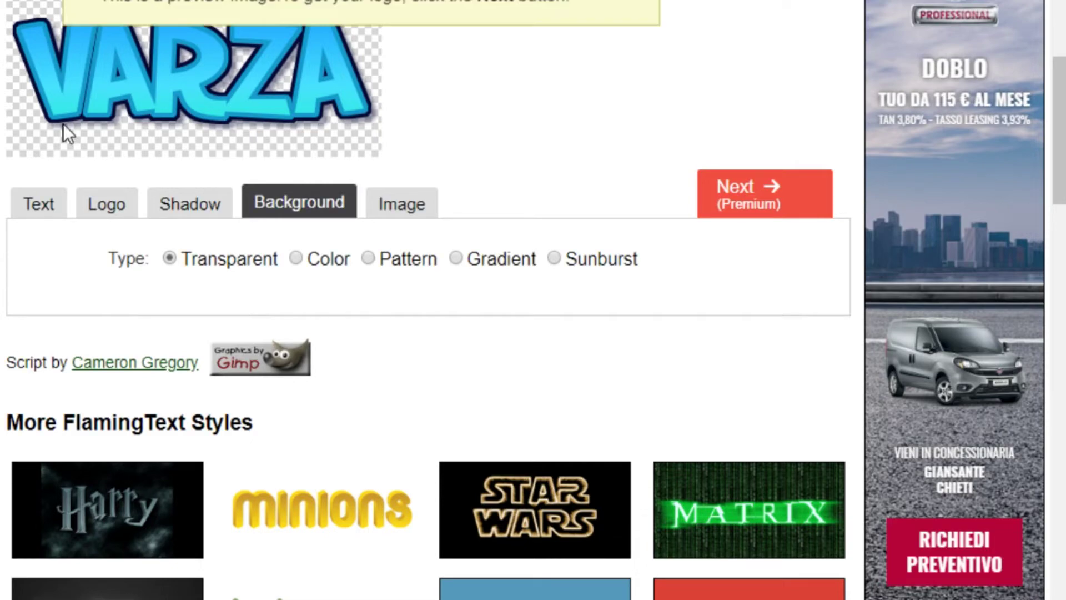
{"action": "scroll", "coordinate": [315, 380], "scroll_direction": "down", "scroll_amount": 8}
{"action": "scroll", "coordinate": [315, 379], "scroll_direction": "up", "scroll_amount": 8}
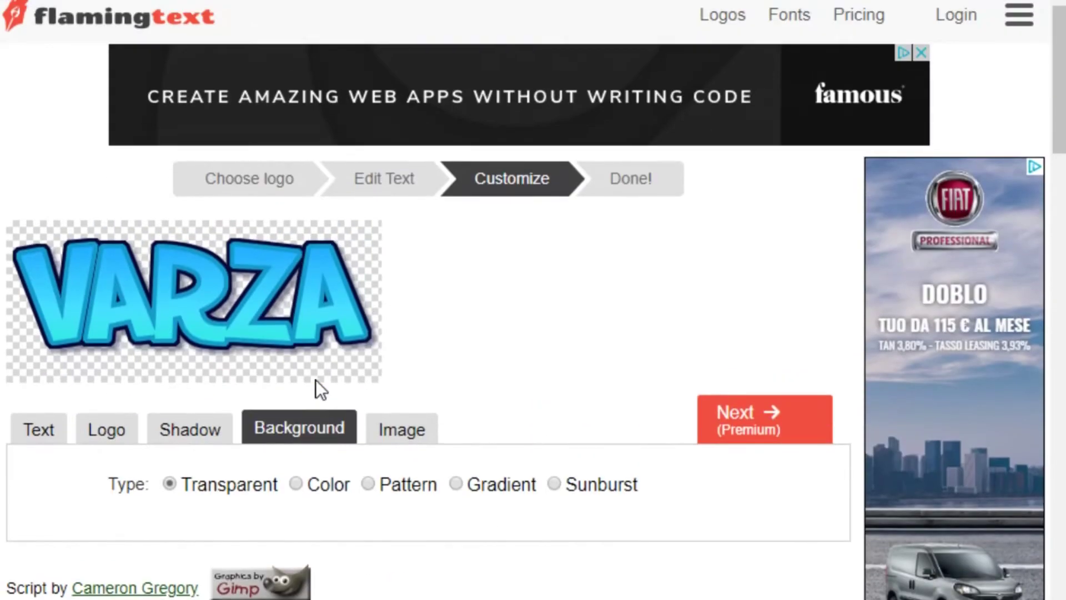
{"action": "left_click", "coordinate": [641, 183]}
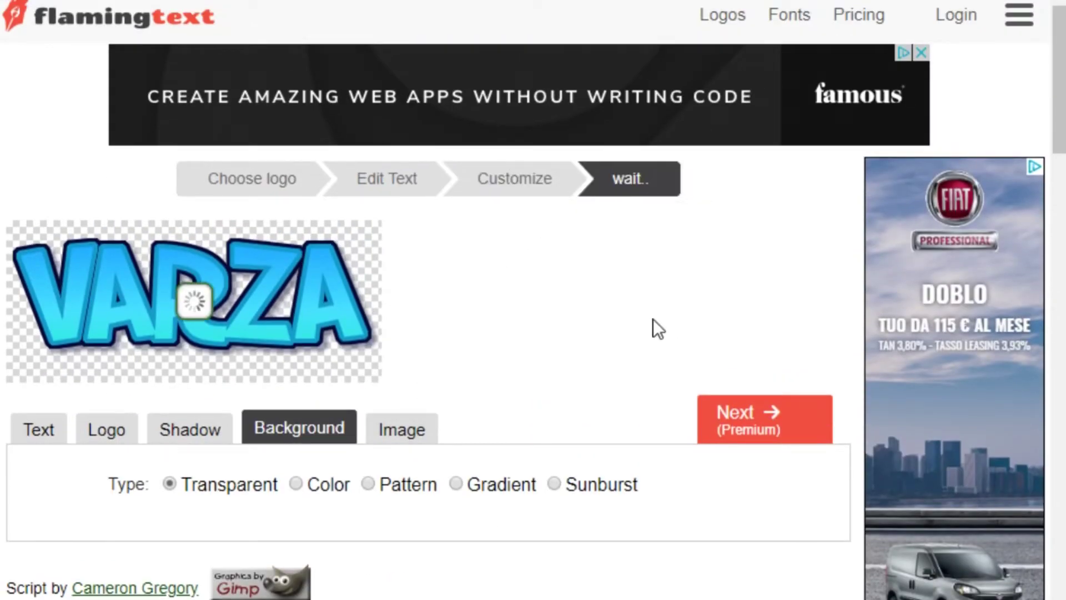
Download the VARZA logo as a PNG named 'Varza mmm' to the desktop, then show the desktop
{"action": "scroll", "coordinate": [561, 222], "scroll_direction": "down", "scroll_amount": 6}
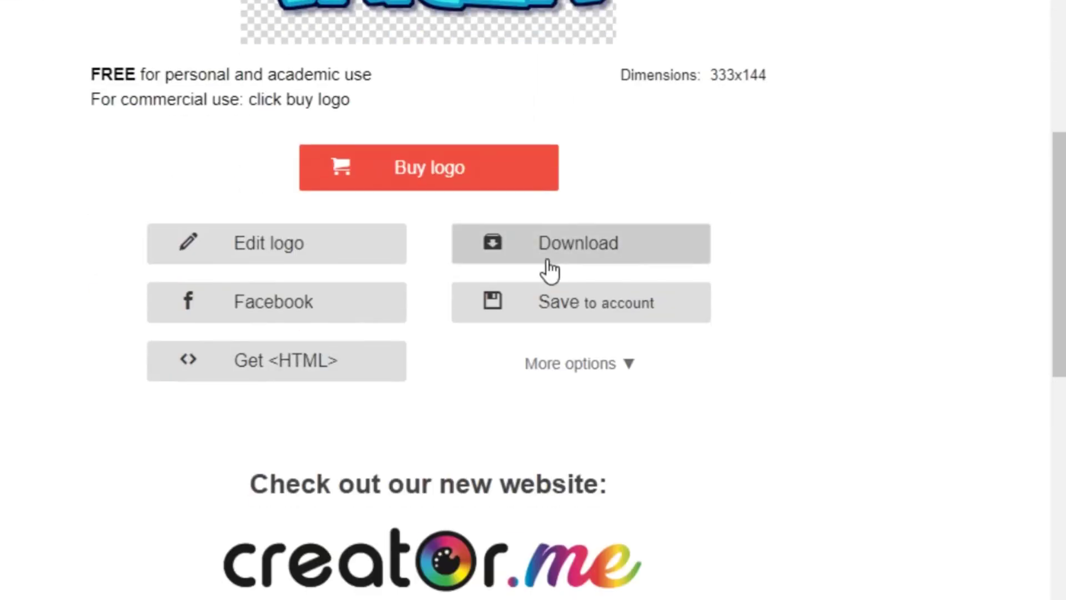
{"action": "left_click", "coordinate": [577, 250]}
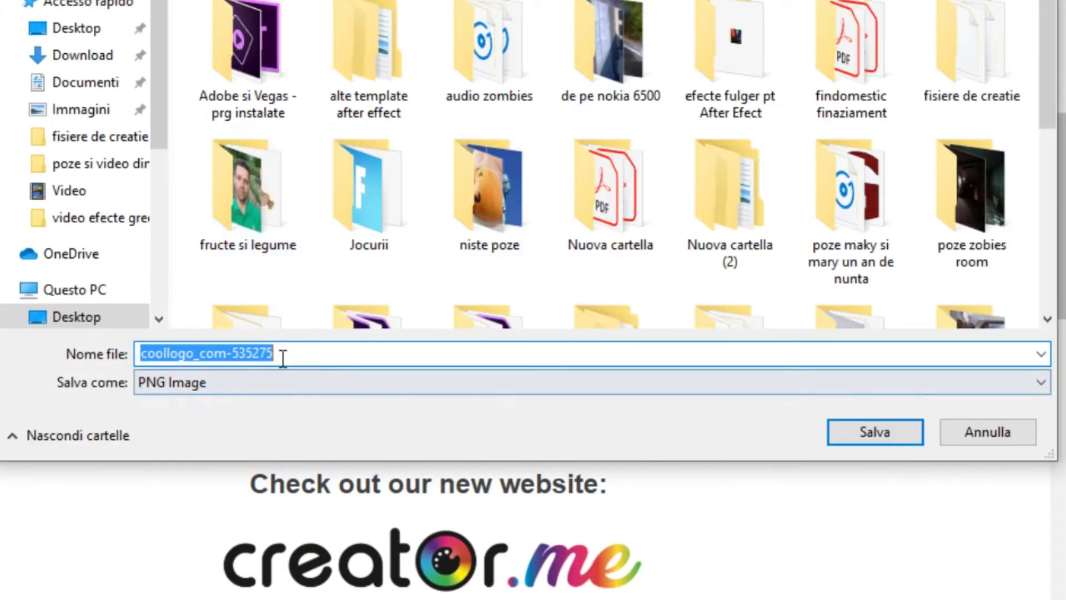
{"action": "type", "text": "vA"}
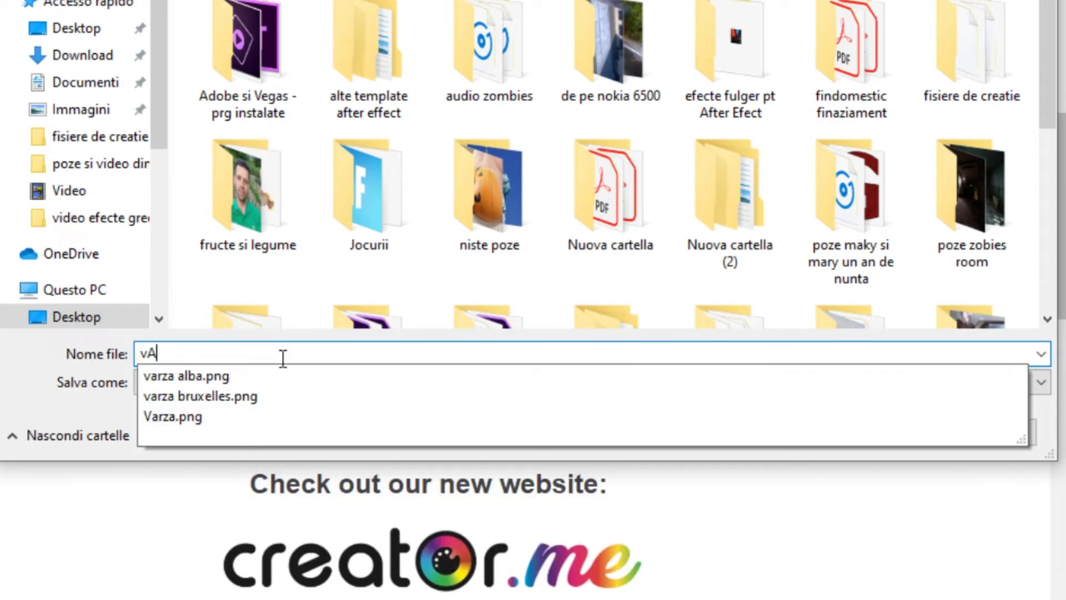
{"action": "key", "text": "BackSpace"}
{"action": "key", "text": "BackSpace"}
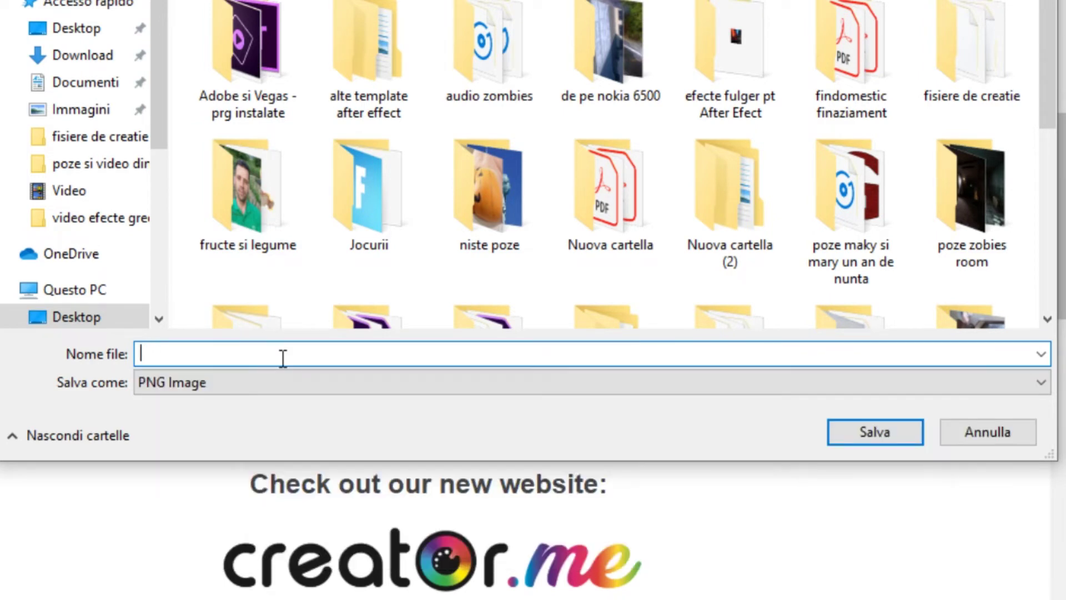
{"action": "type", "text": "v"}
{"action": "key", "text": "BackSpace"}
{"action": "type", "text": "Varza"}
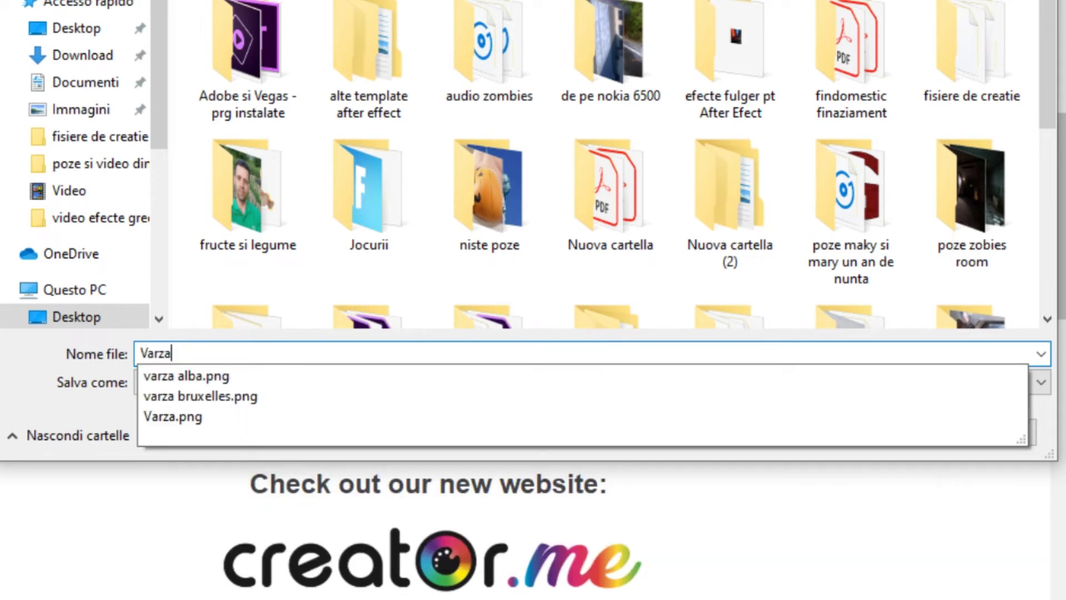
{"action": "type", "text": " mmm"}
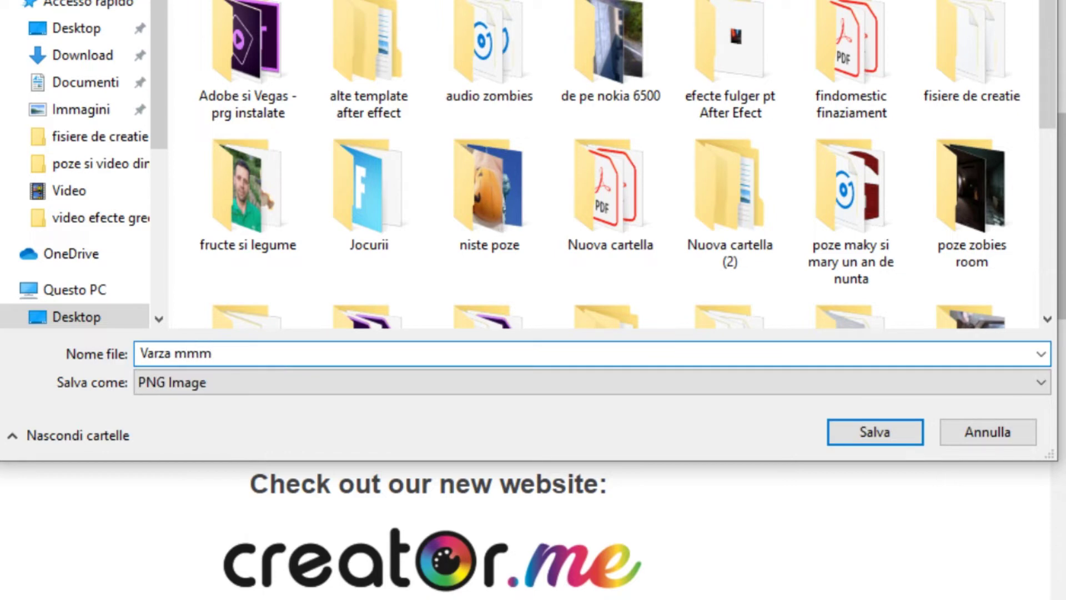
{"action": "left_click", "coordinate": [866, 432]}
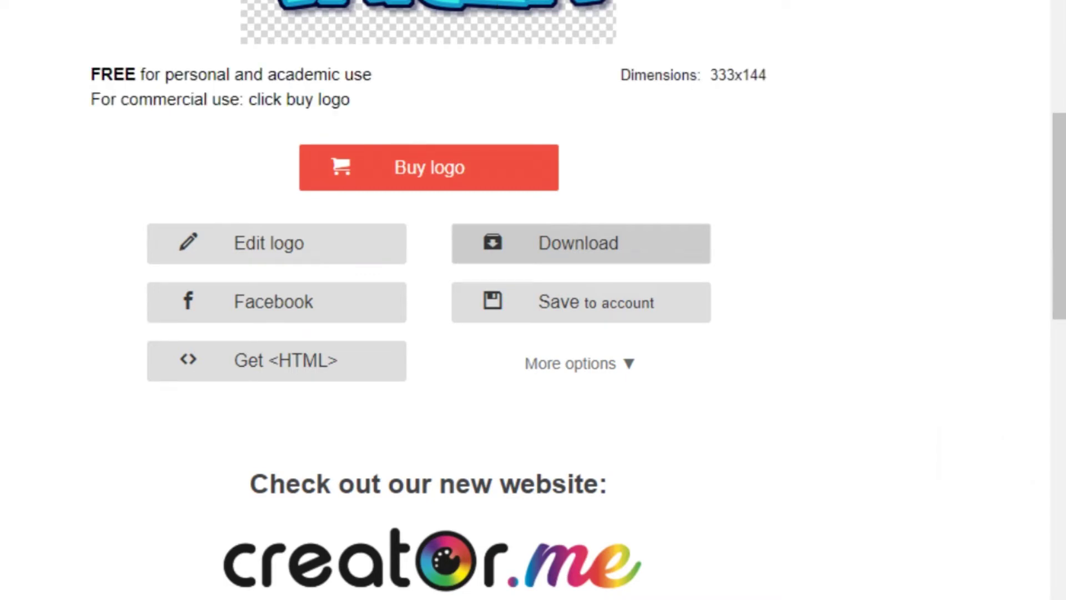
{"action": "key", "text": "super+d"}
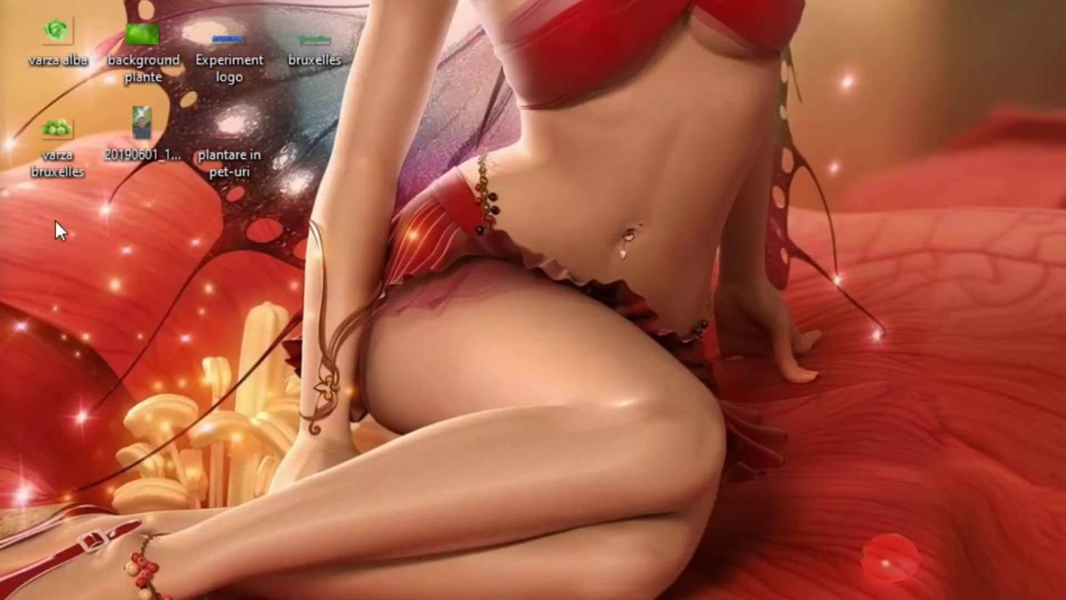
Open the 'background plante' leaves image in Paint 3D and show its 960×600 canvas settings
{"action": "double_click", "coordinate": [143, 34]}
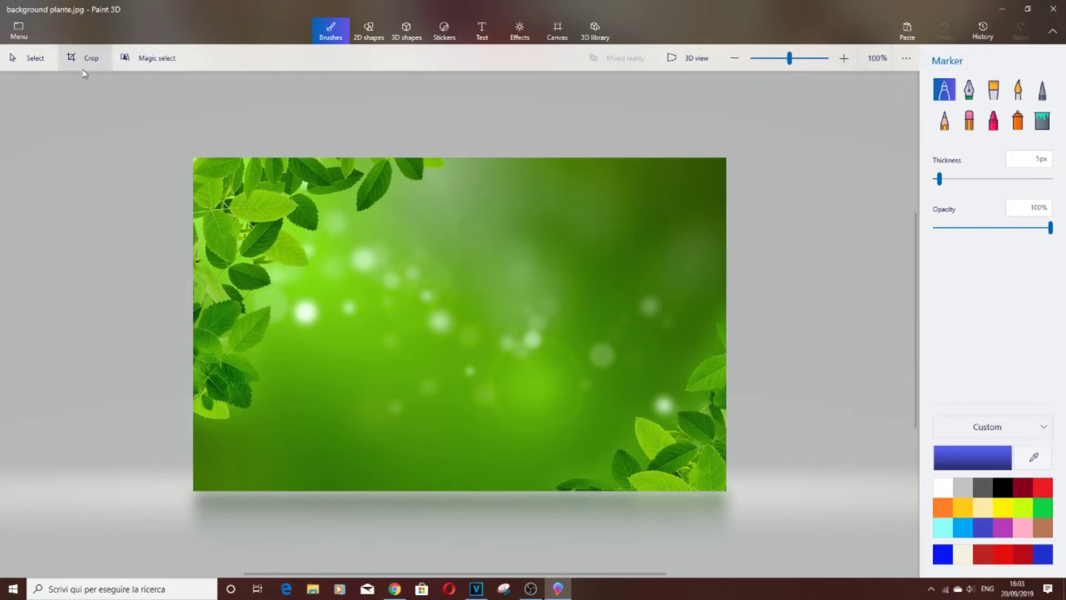
{"action": "left_click", "coordinate": [556, 31]}
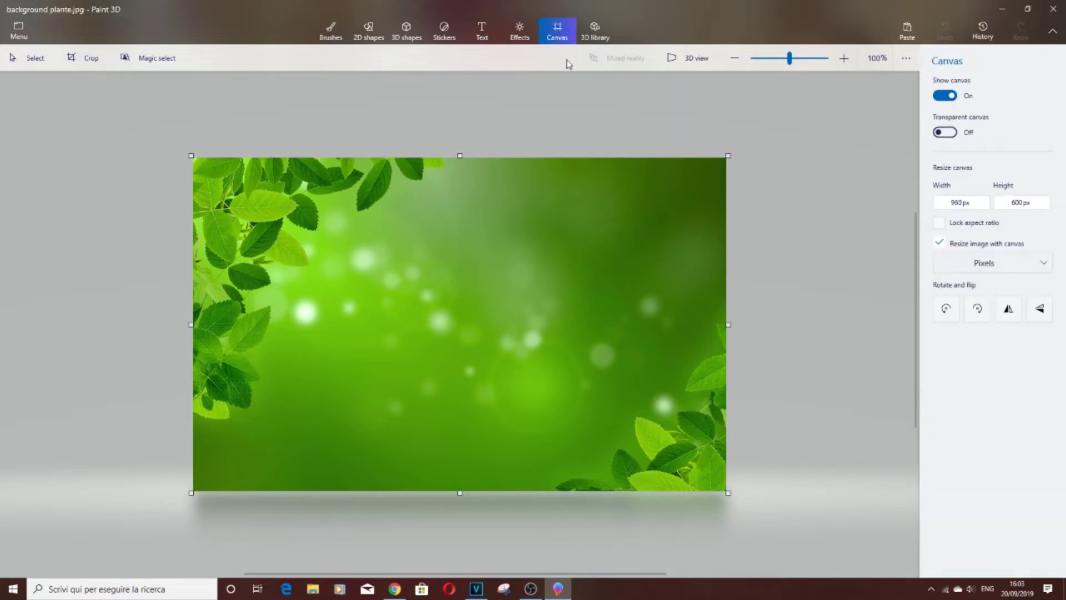
Change the canvas size from 960×600 to 1920×1080 pixels
{"action": "double_click", "coordinate": [958, 202]}
{"action": "key", "text": "BackSpace"}
{"action": "double_click", "coordinate": [1017, 202]}
{"action": "type", "text": "108"}
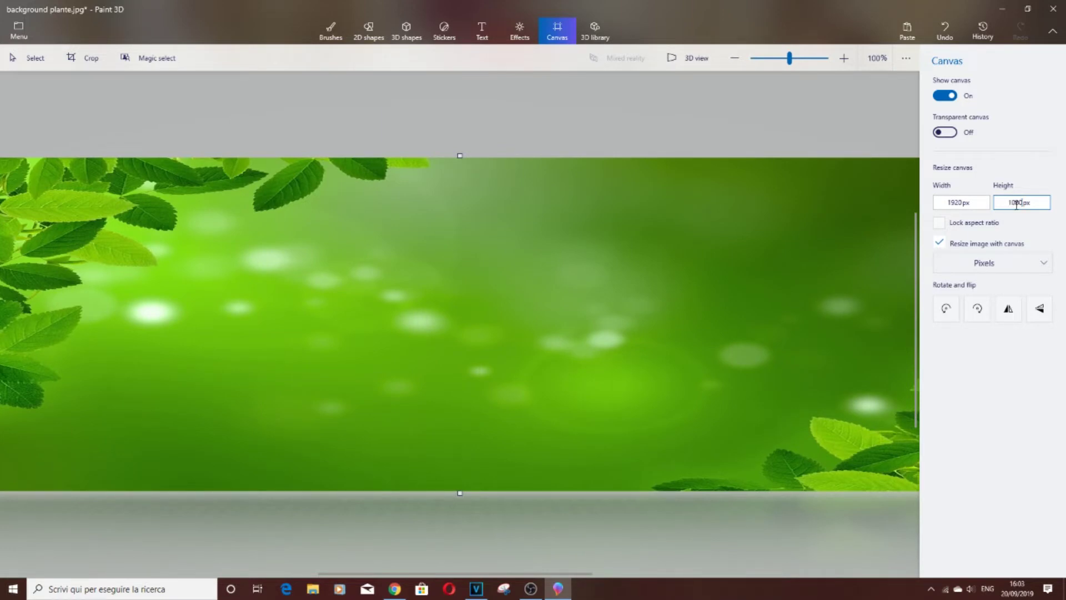
{"action": "left_click", "coordinate": [1015, 388]}
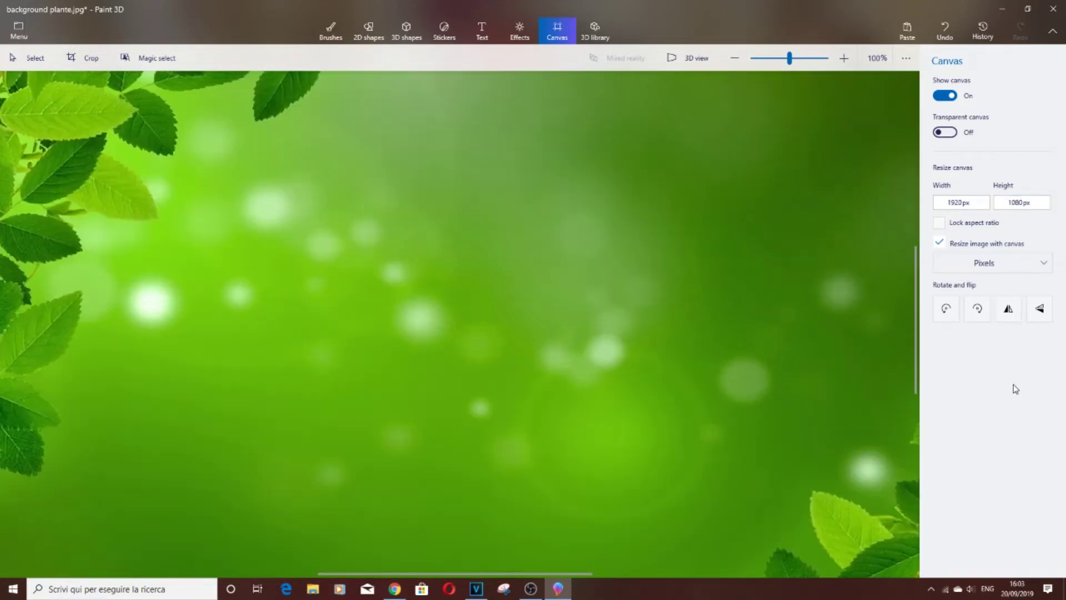
{"action": "scroll", "coordinate": [408, 281], "scroll_direction": "down", "scroll_amount": 3}
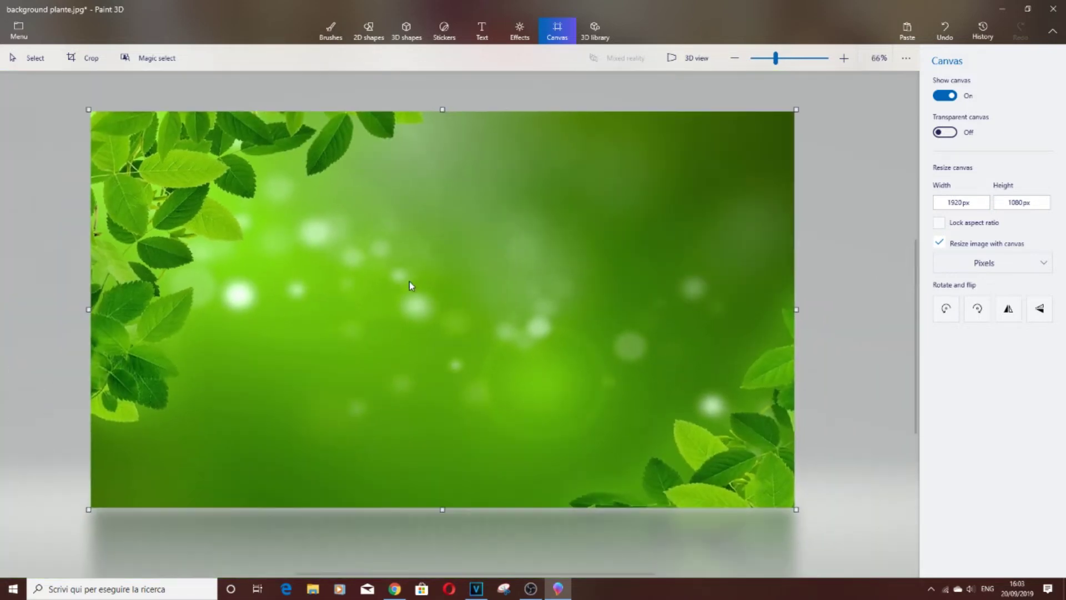
{"action": "scroll", "coordinate": [409, 281], "scroll_direction": "down", "scroll_amount": 2}
{"action": "scroll", "coordinate": [410, 285], "scroll_direction": "up", "scroll_amount": 2}
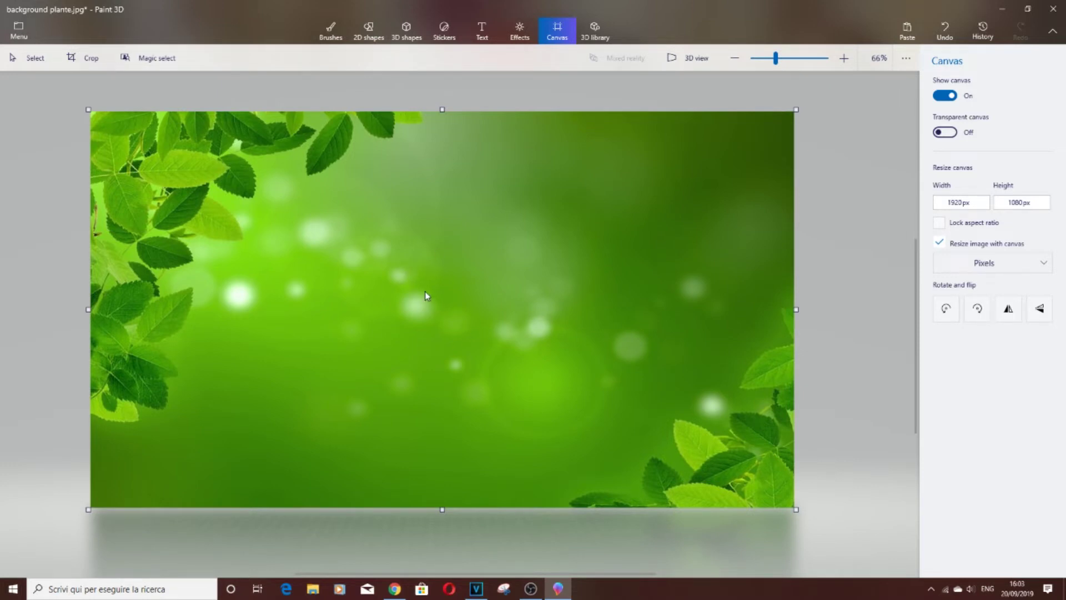
{"action": "left_click", "coordinate": [18, 34]}
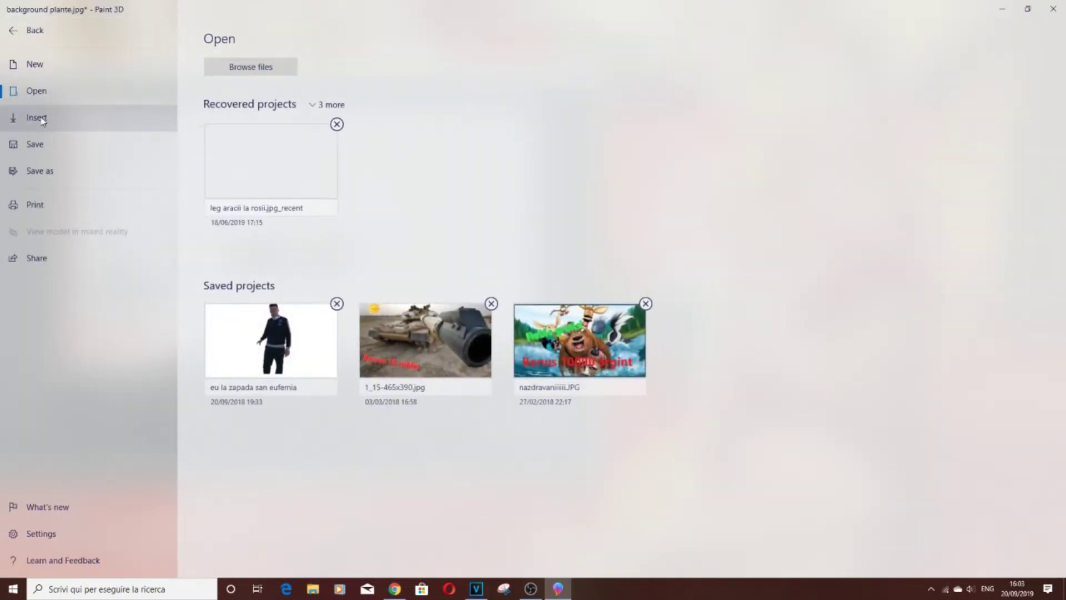
Insert the photo 20190601_141755 of the man from disk into the 1920×1080 leaves project
{"action": "left_click", "coordinate": [41, 119]}
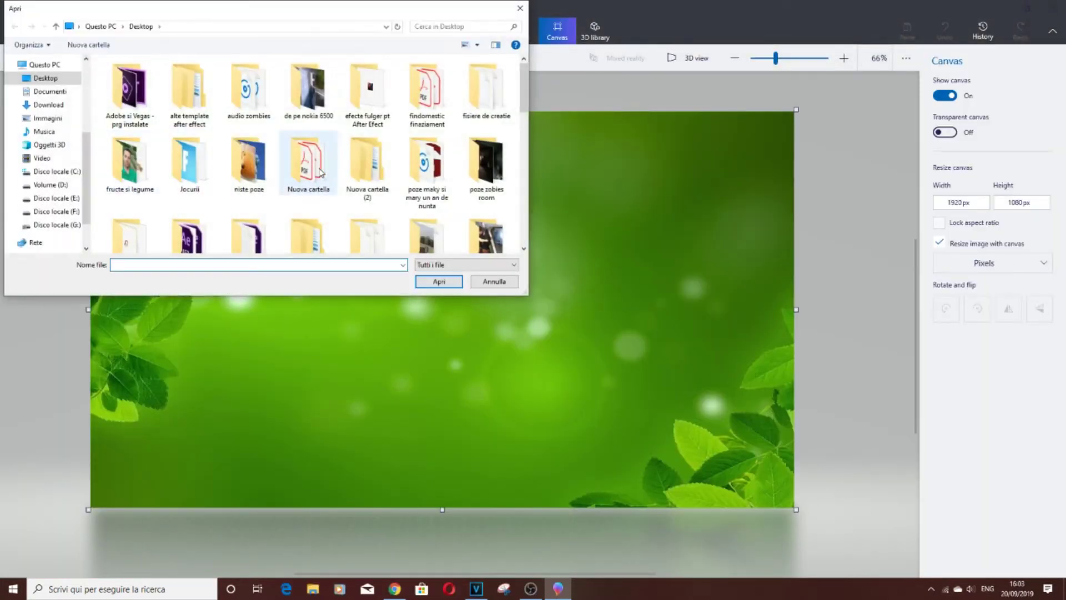
{"action": "scroll", "coordinate": [320, 172], "scroll_direction": "down", "scroll_amount": 2}
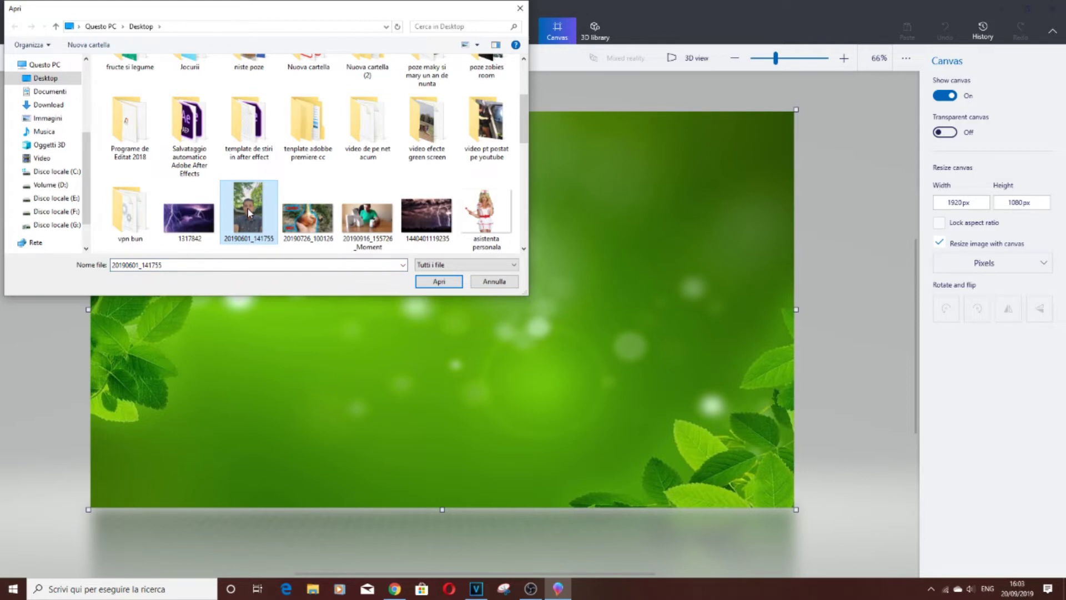
{"action": "left_click", "coordinate": [438, 281]}
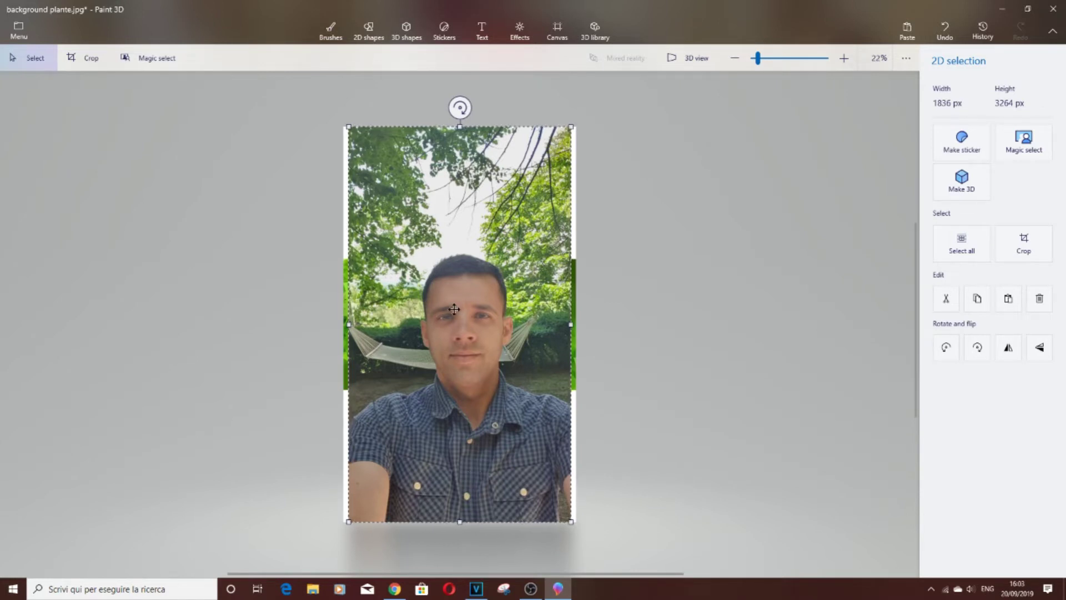
Start Magic select with the box's top edge lowered to the man's head, excluding the treetops
{"action": "left_click", "coordinate": [151, 59]}
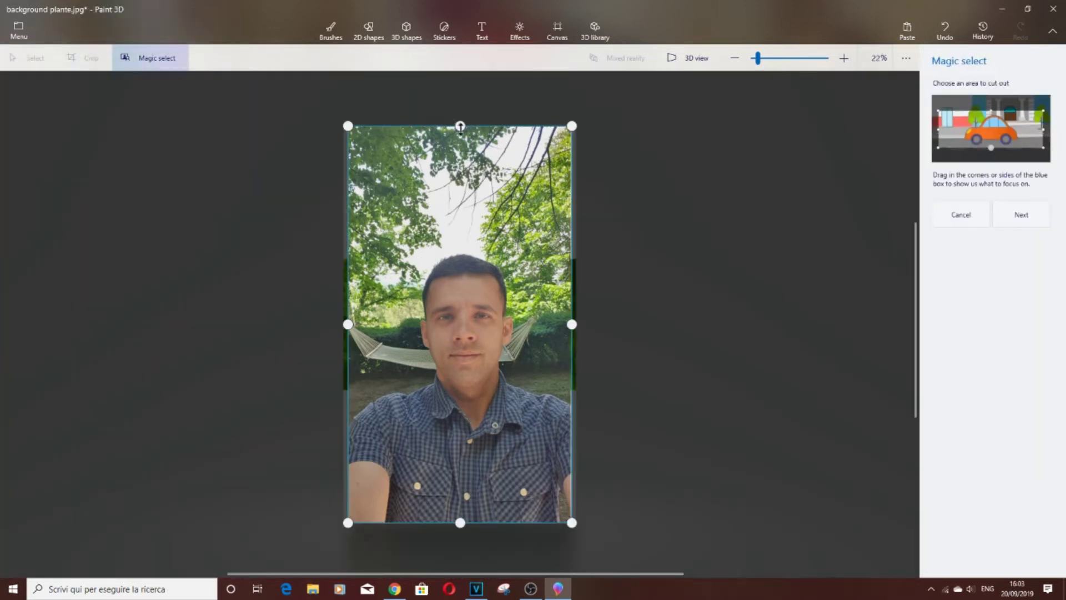
{"action": "left_click_drag", "start_coordinate": [452, 125], "coordinate": [451, 242]}
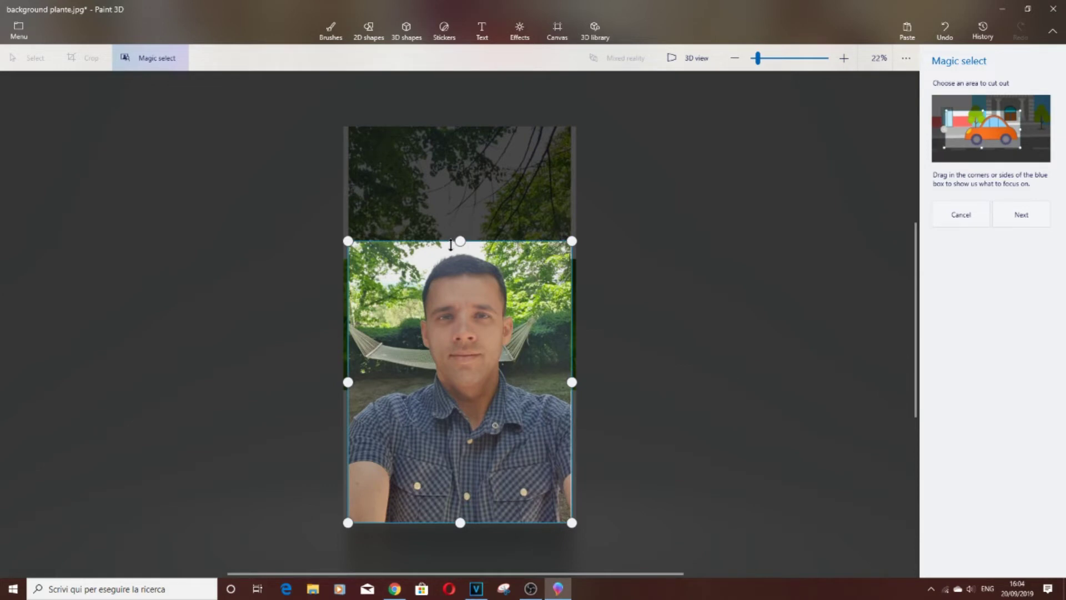
{"action": "left_click_drag", "start_coordinate": [451, 242], "coordinate": [450, 252]}
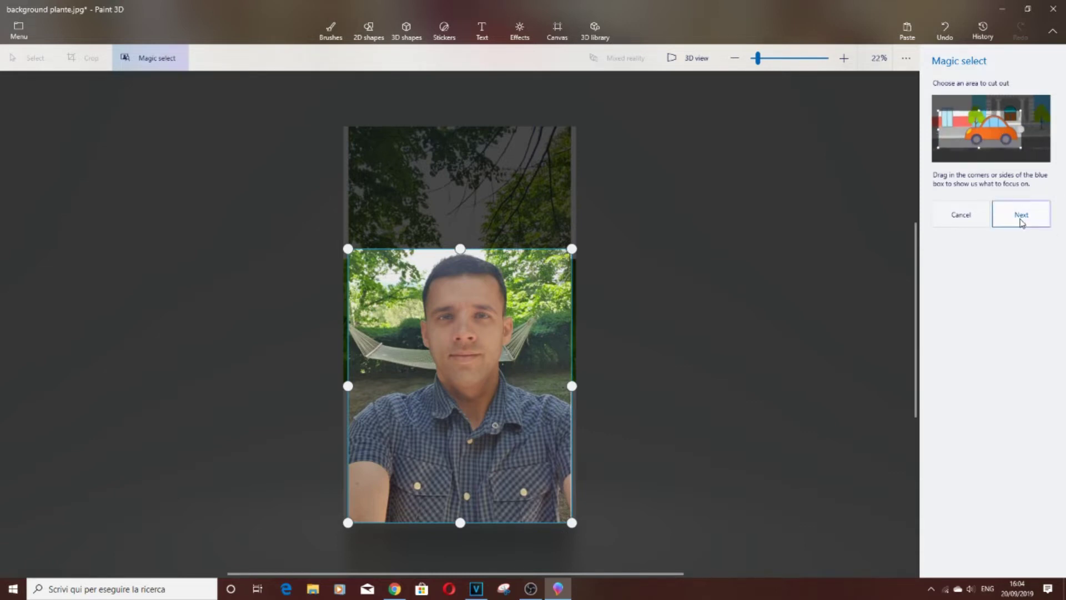
{"action": "left_click", "coordinate": [1022, 220]}
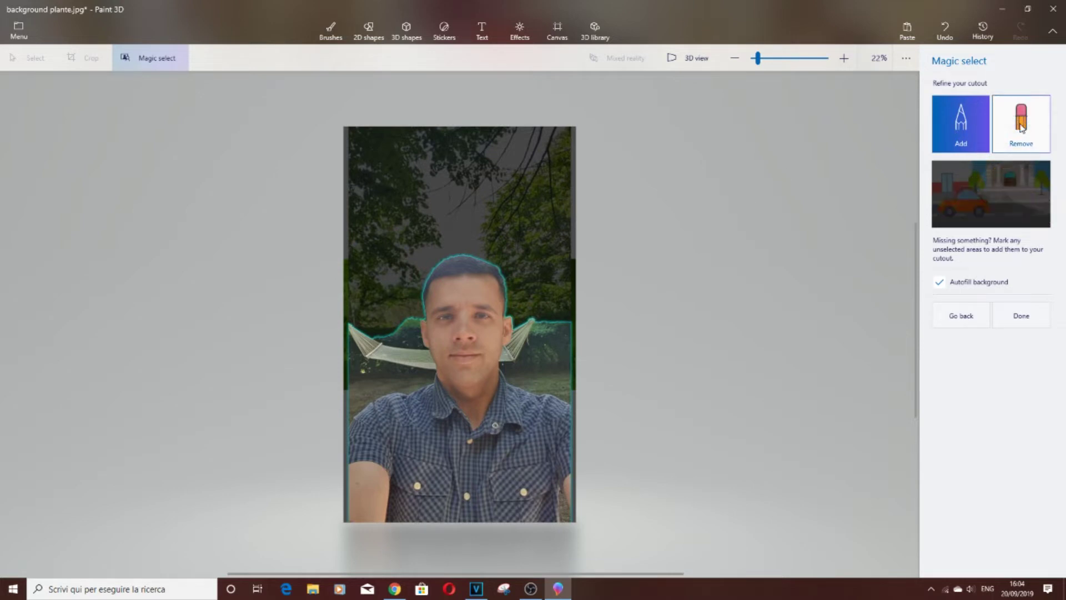
Switch the cutout refinement to Remove mode
{"action": "left_click", "coordinate": [1027, 133]}
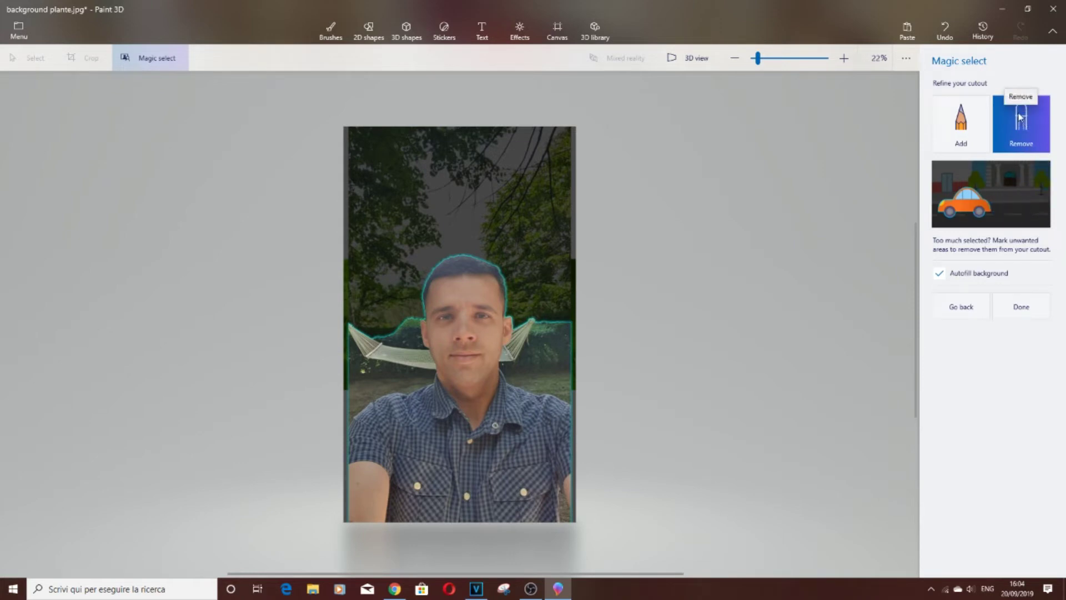
Brush the hammock ropes, background by the ear, and the left and lower-right edges out of the cutout
{"action": "left_click_drag", "start_coordinate": [533, 310], "coordinate": [546, 348]}
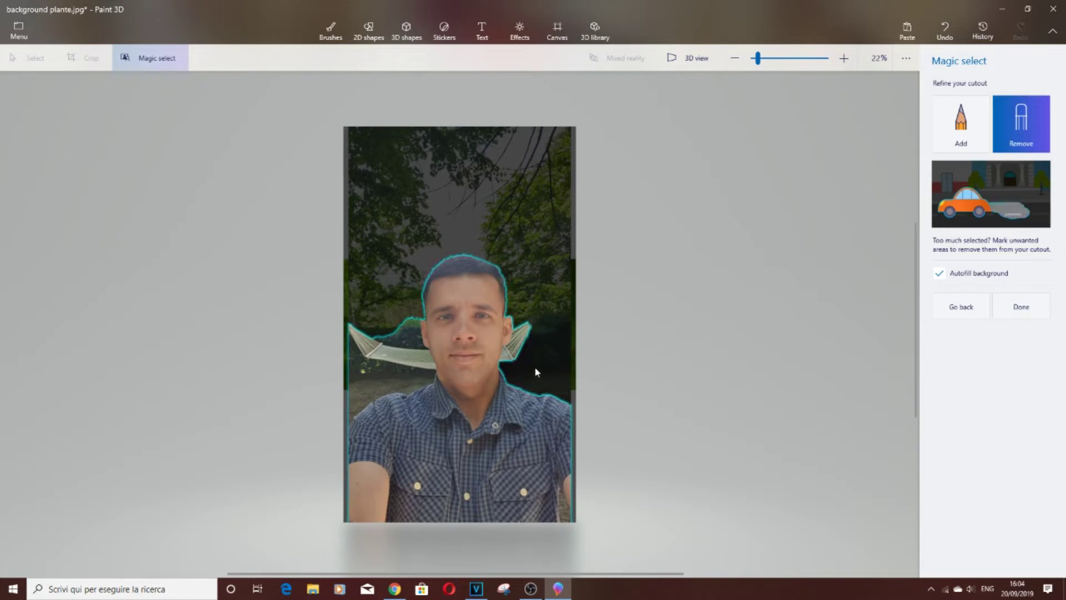
{"action": "left_click_drag", "start_coordinate": [522, 312], "coordinate": [525, 347]}
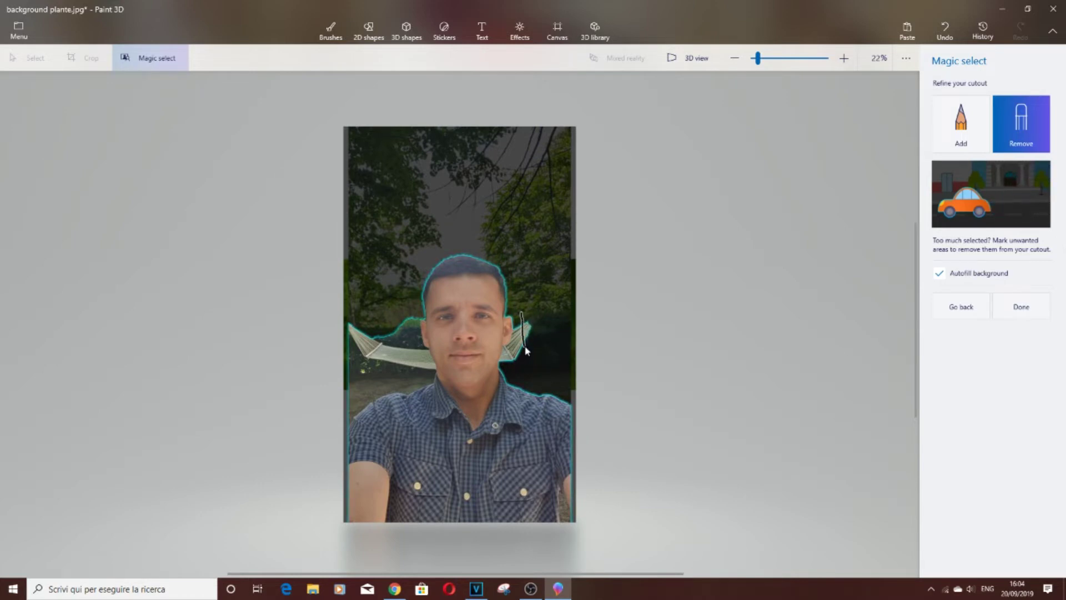
{"action": "left_click_drag", "start_coordinate": [511, 347], "coordinate": [510, 360]}
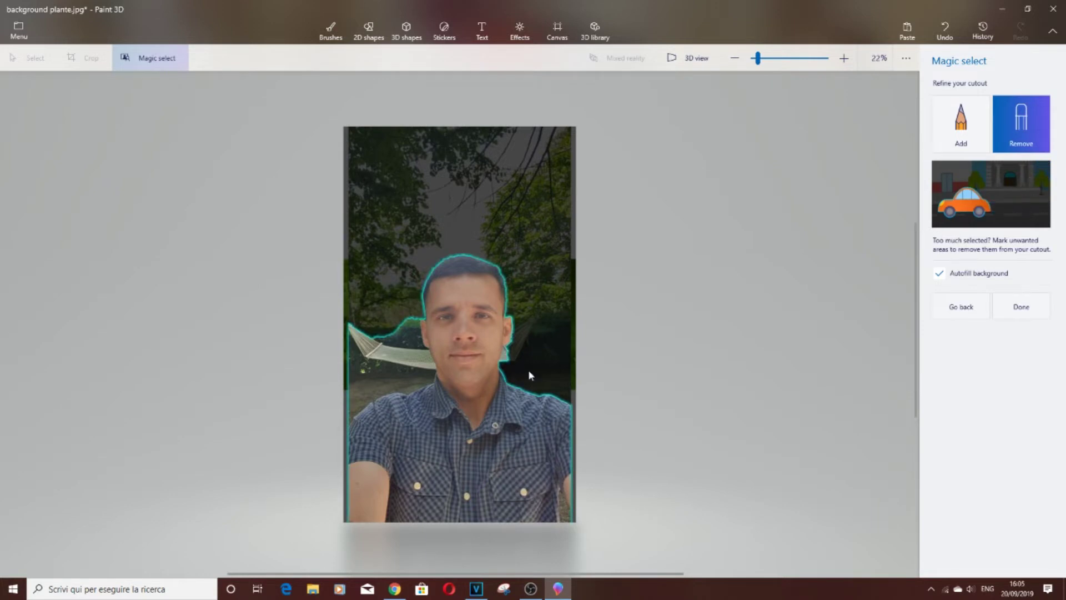
{"action": "left_click_drag", "start_coordinate": [508, 347], "coordinate": [506, 360]}
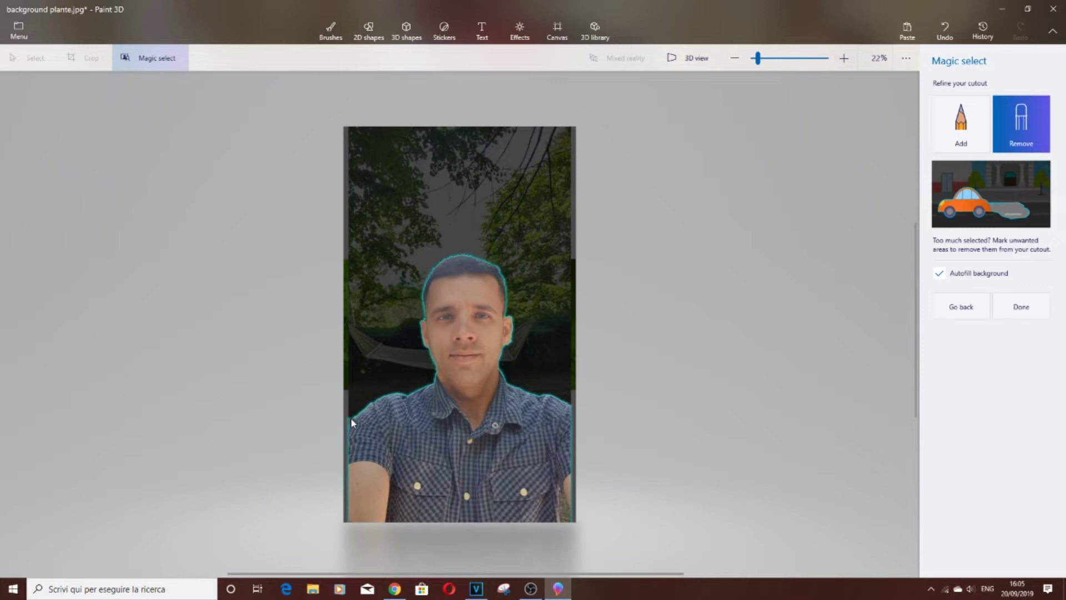
{"action": "left_click_drag", "start_coordinate": [352, 420], "coordinate": [350, 422]}
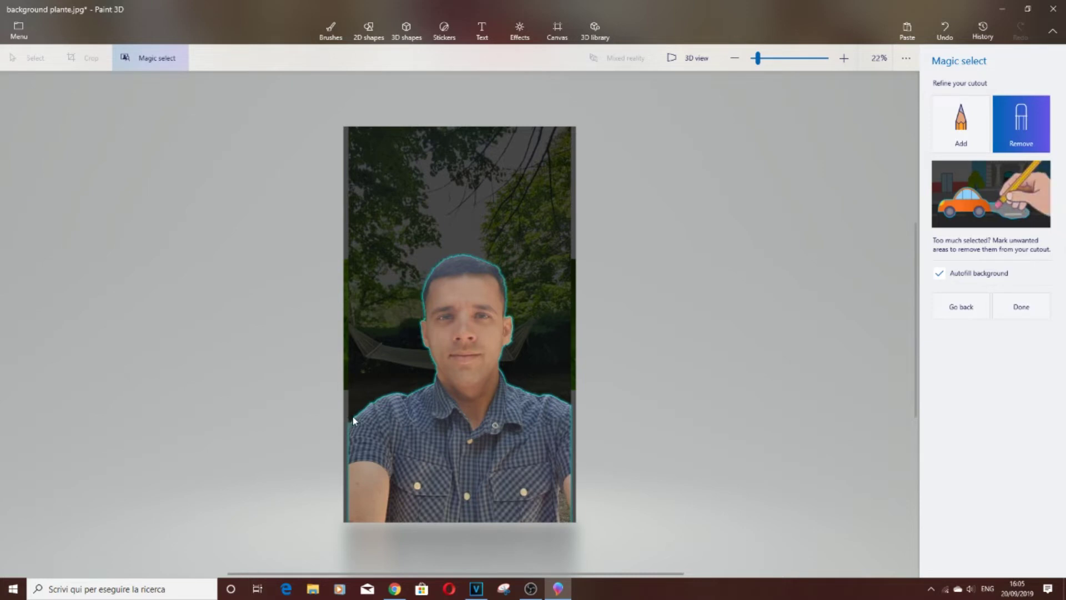
{"action": "left_click_drag", "start_coordinate": [352, 418], "coordinate": [351, 425]}
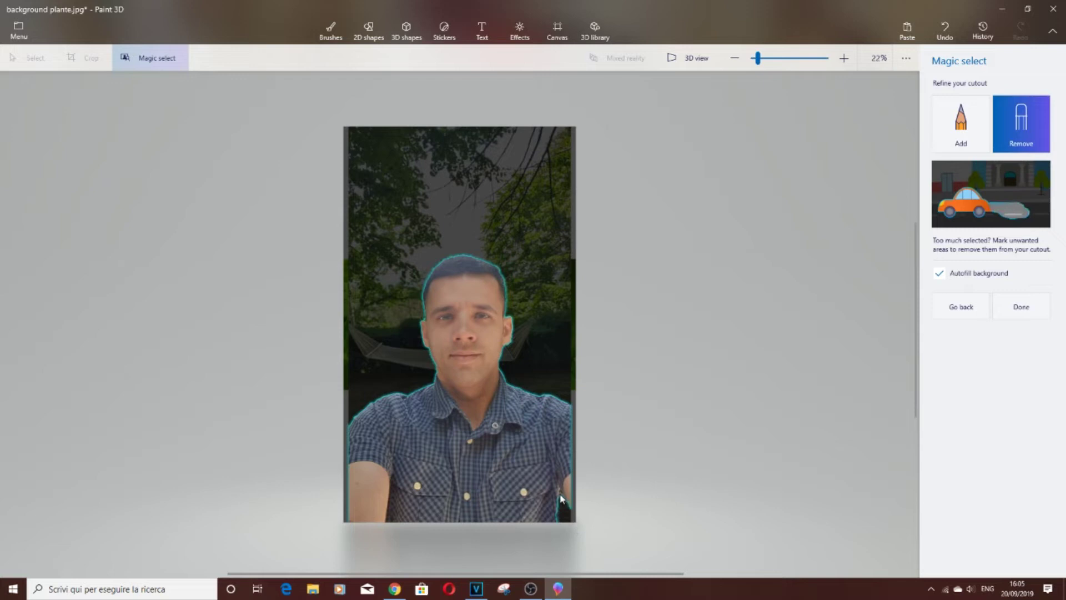
{"action": "left_click_drag", "start_coordinate": [559, 491], "coordinate": [561, 507]}
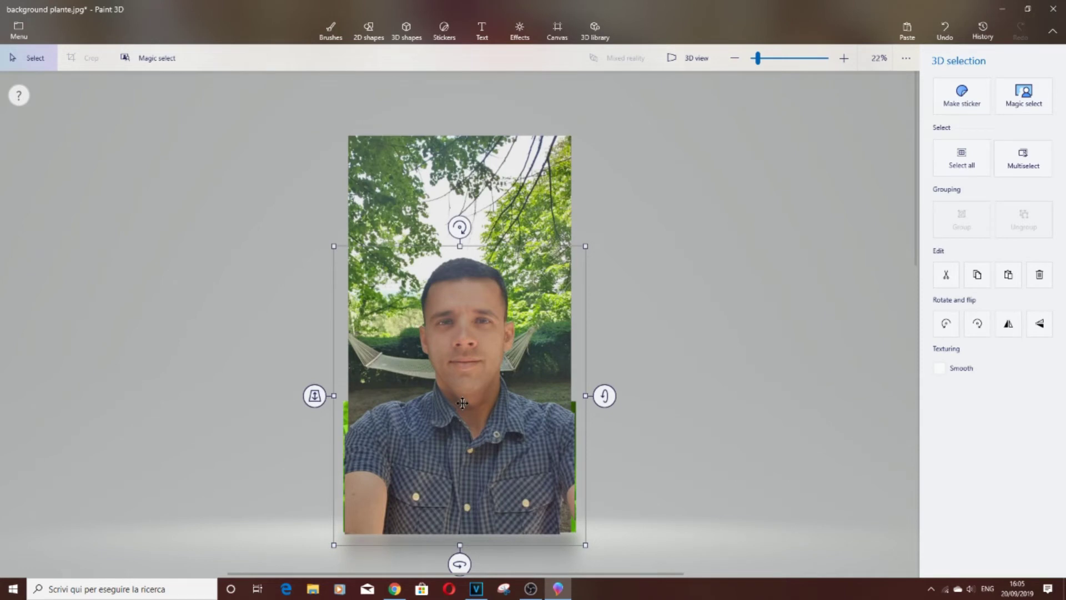
Move the man cutout aside and delete the original photo
{"action": "mouse_move", "coordinate": [464, 424]}
{"action": "left_mouse_down"}
{"action": "mouse_move", "coordinate": [344, 400]}
{"action": "mouse_move", "coordinate": [460, 429]}
{"action": "left_mouse_up"}
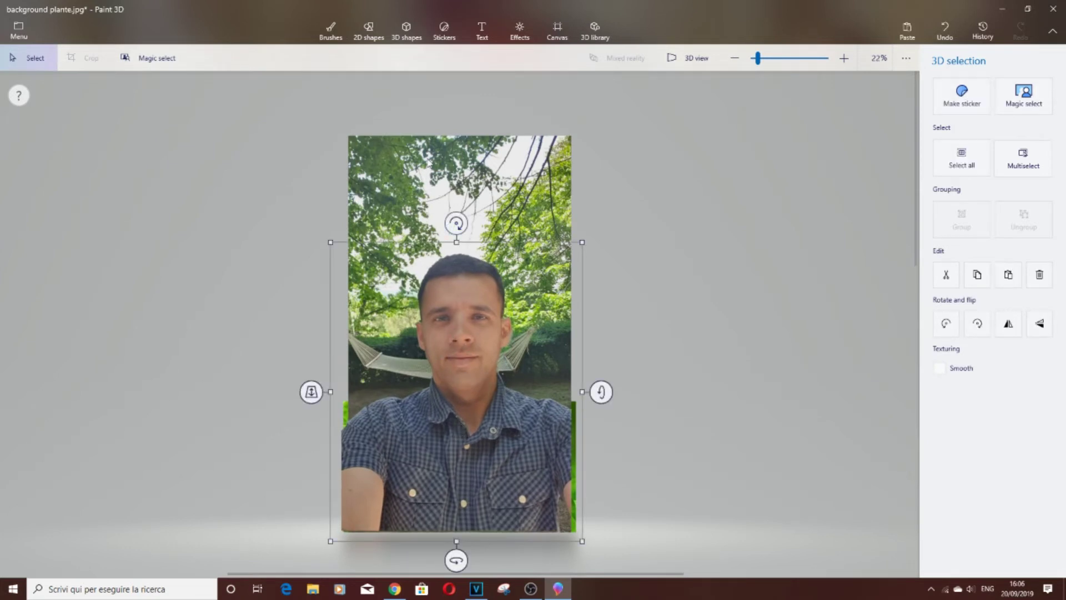
{"action": "left_click", "coordinate": [430, 166]}
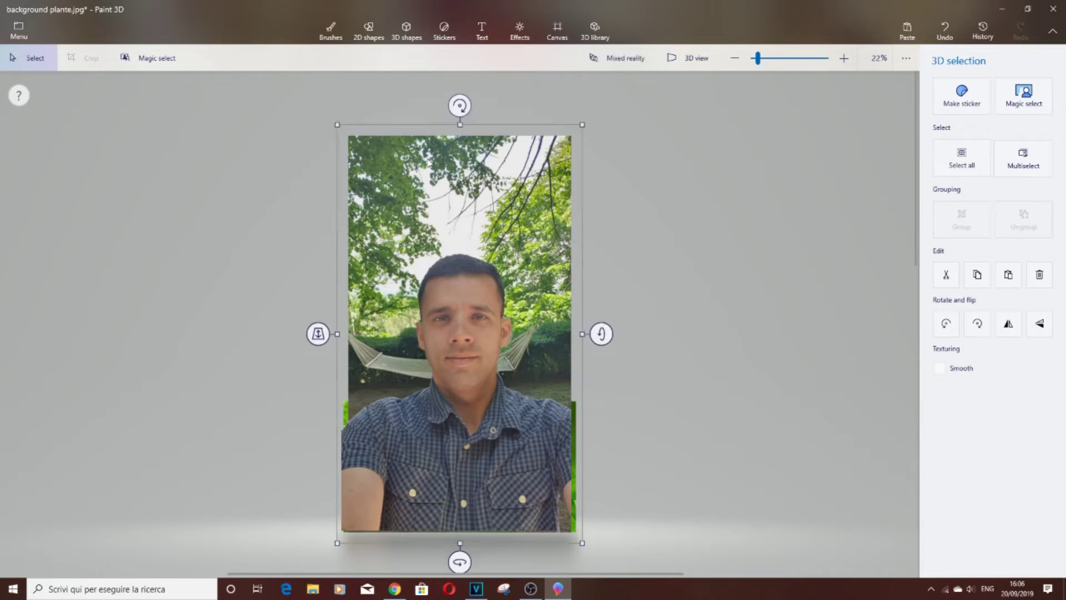
{"action": "left_click", "coordinate": [1040, 275]}
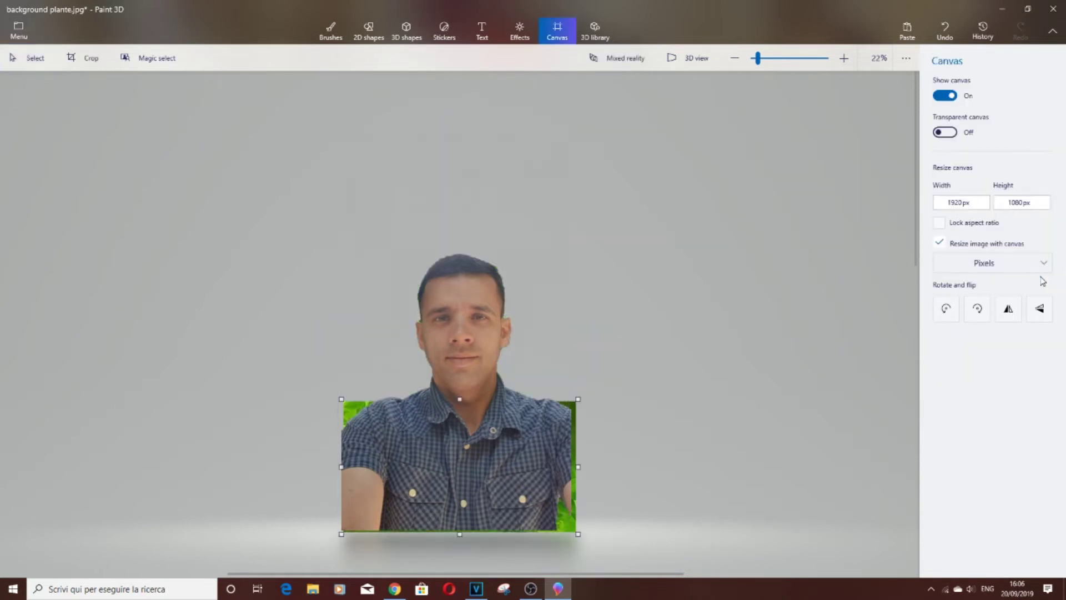
Move the man cutout off the green background and enlarge the canvas up and to the right
{"action": "left_click_drag", "start_coordinate": [486, 458], "coordinate": [403, 401]}
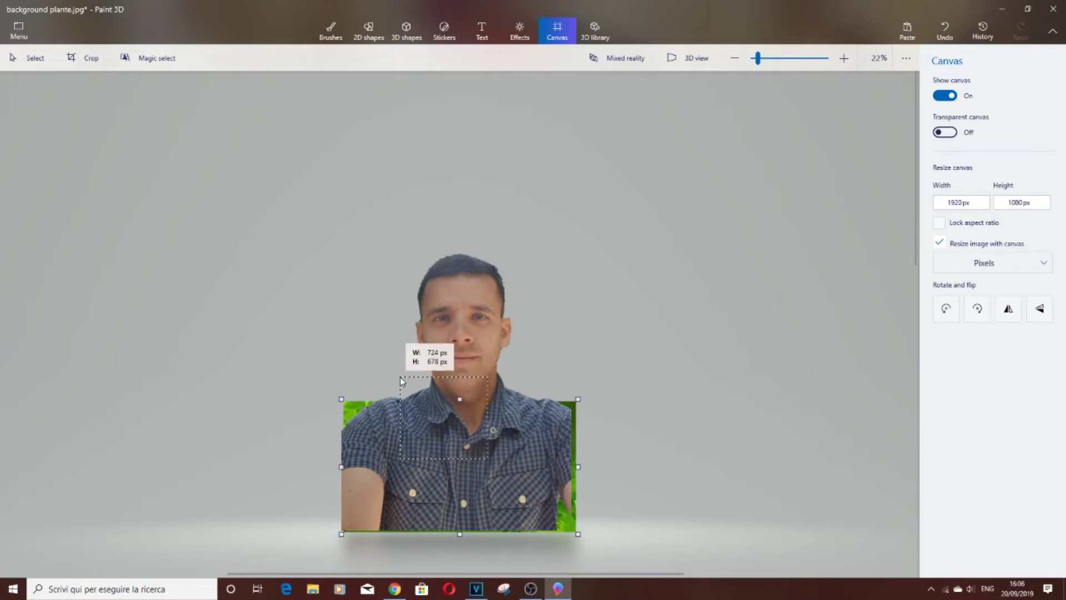
{"action": "left_click", "coordinate": [518, 452]}
{"action": "left_click_drag", "start_coordinate": [487, 444], "coordinate": [225, 329]}
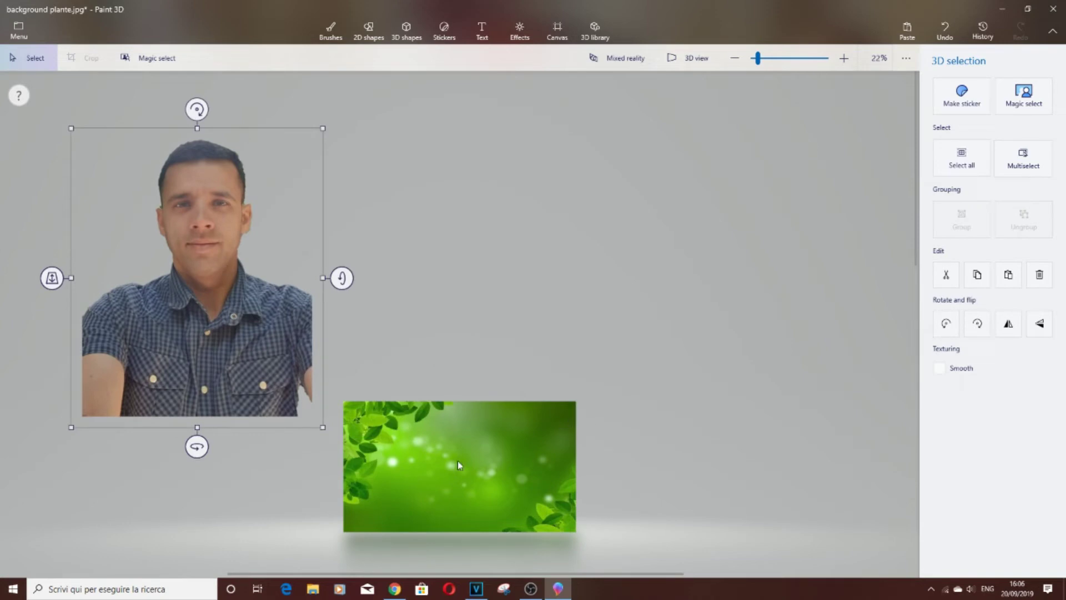
{"action": "key", "text": "c"}
{"action": "mouse_move", "coordinate": [576, 400]}
{"action": "left_mouse_down"}
{"action": "mouse_move", "coordinate": [661, 350]}
{"action": "mouse_move", "coordinate": [704, 304]}
{"action": "left_mouse_up"}
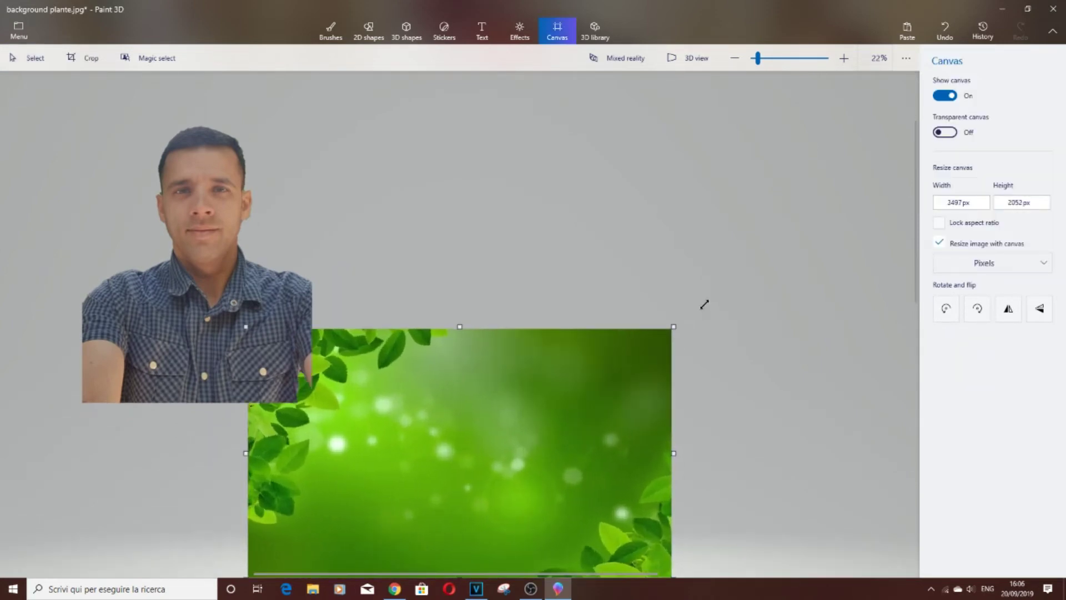
{"action": "left_click_drag", "start_coordinate": [729, 269], "coordinate": [730, 269]}
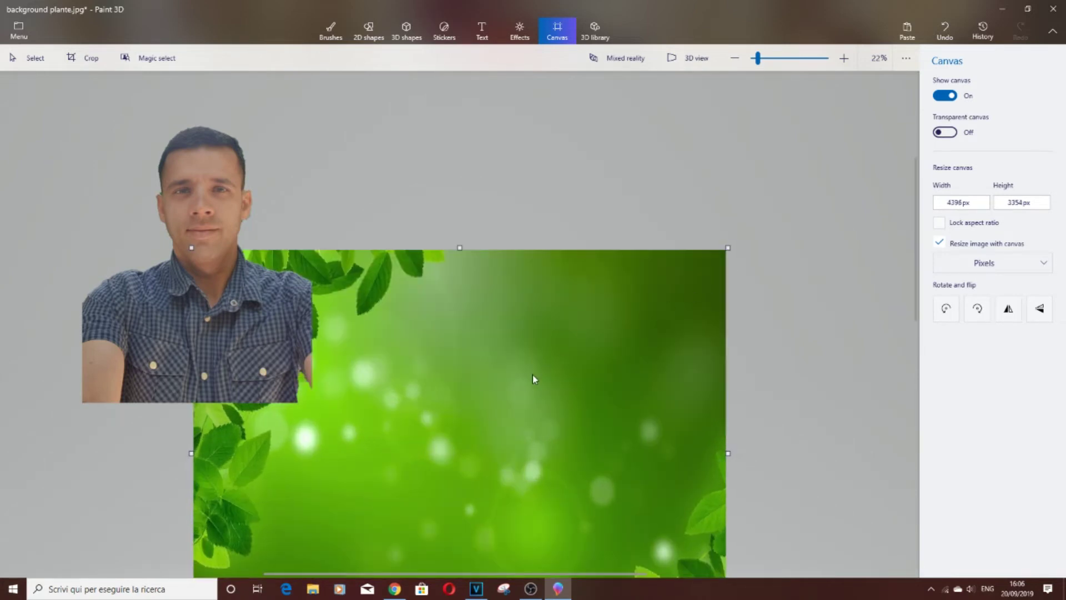
{"action": "scroll", "coordinate": [531, 376], "scroll_direction": "down", "scroll_amount": 3}
{"action": "scroll", "coordinate": [515, 345], "scroll_direction": "up", "scroll_amount": 3}
{"action": "scroll", "coordinate": [514, 345], "scroll_direction": "down", "scroll_amount": 3}
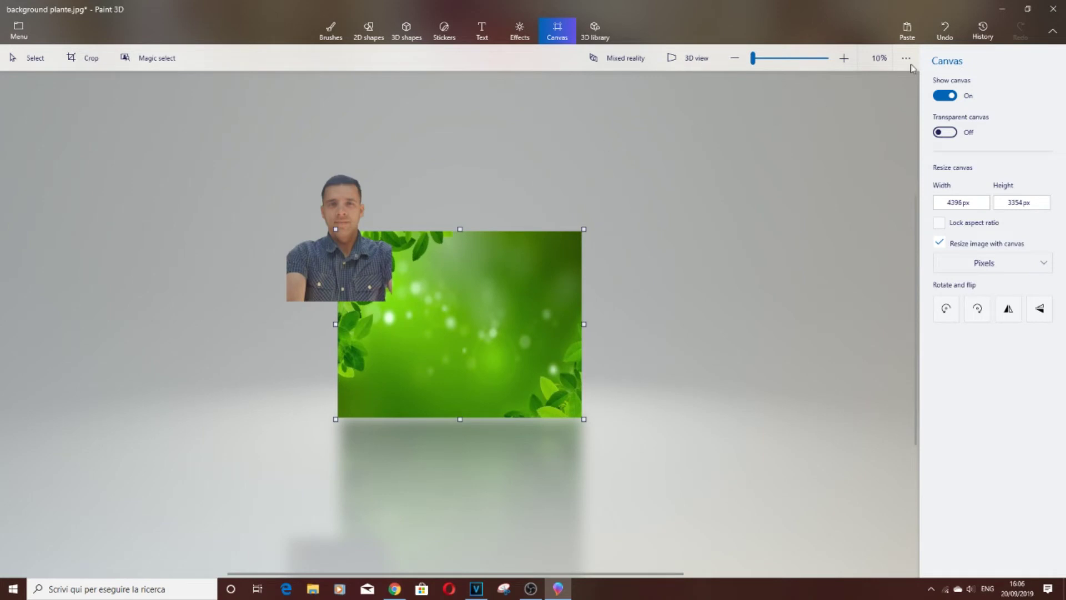
{"action": "left_click", "coordinate": [945, 33]}
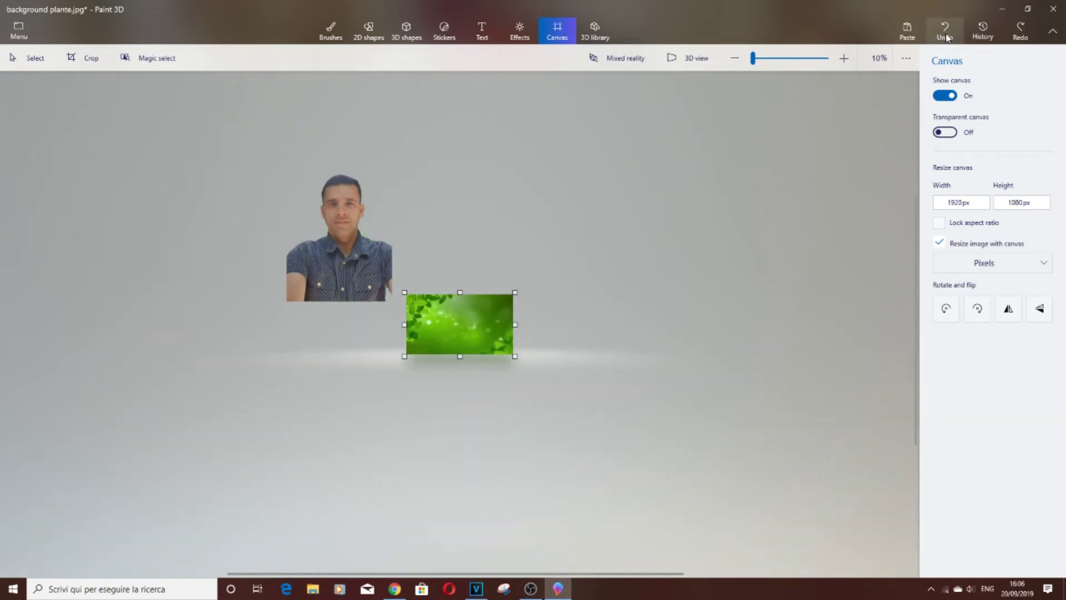
{"action": "scroll", "coordinate": [472, 310], "scroll_direction": "up", "scroll_amount": 2}
{"action": "scroll", "coordinate": [471, 310], "scroll_direction": "up", "scroll_amount": 2}
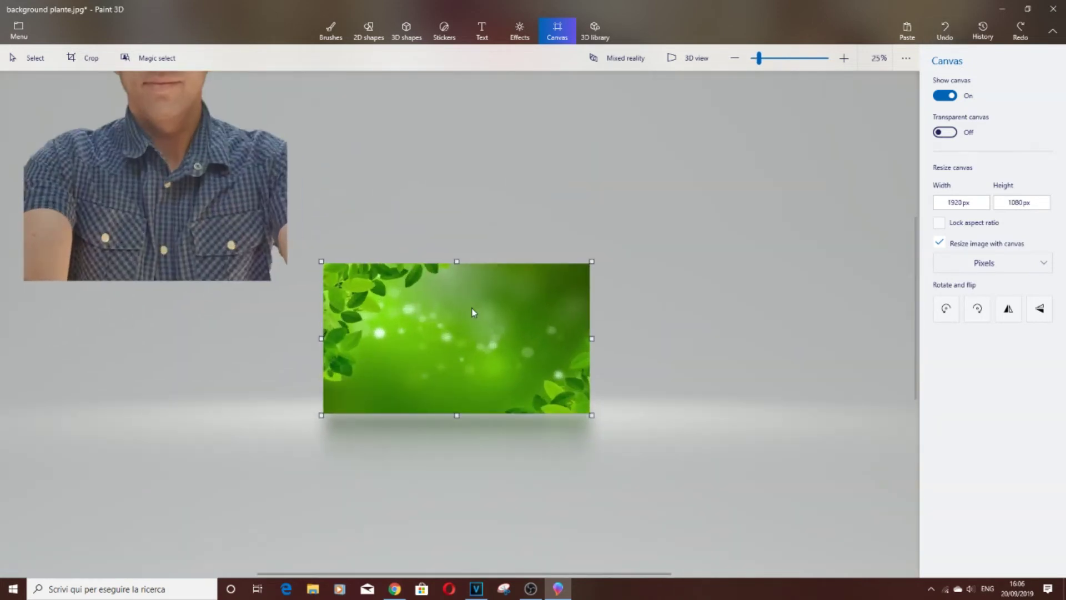
{"action": "scroll", "coordinate": [472, 309], "scroll_direction": "up", "scroll_amount": 2}
{"action": "scroll", "coordinate": [471, 310], "scroll_direction": "up", "scroll_amount": 2}
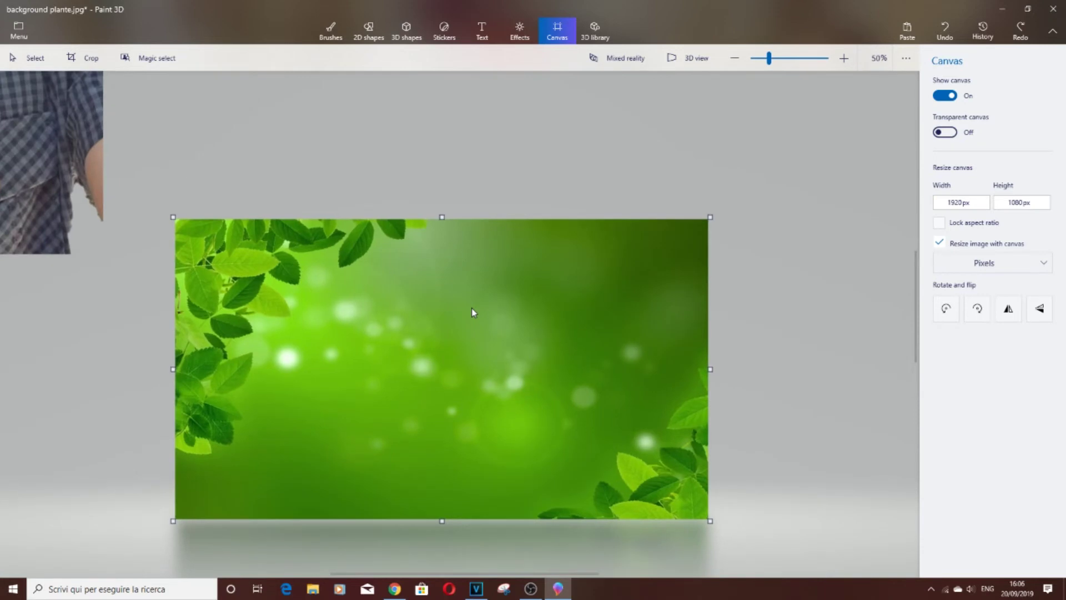
{"action": "left_click", "coordinate": [47, 161]}
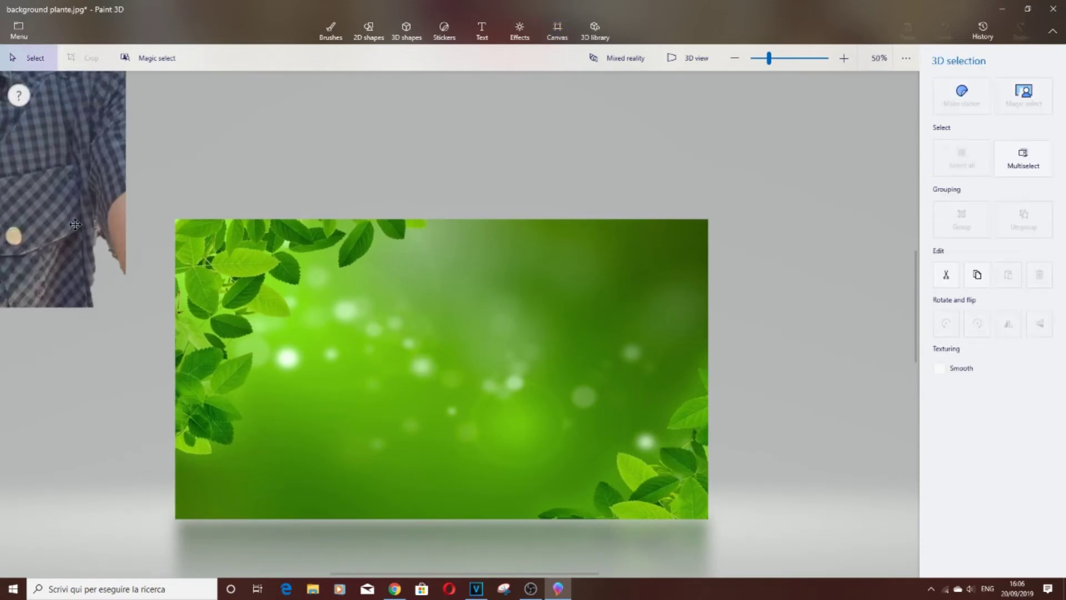
Move the man cutout onto the green leaves background and shrink him
{"action": "left_click_drag", "start_coordinate": [69, 207], "coordinate": [434, 390]}
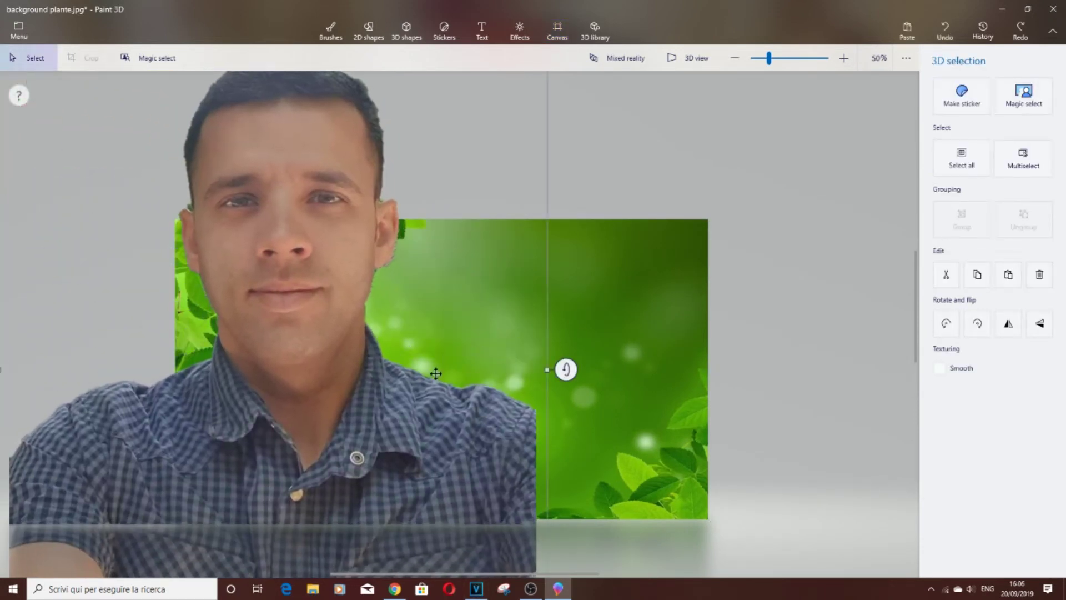
{"action": "left_click_drag", "start_coordinate": [312, 240], "coordinate": [328, 397]}
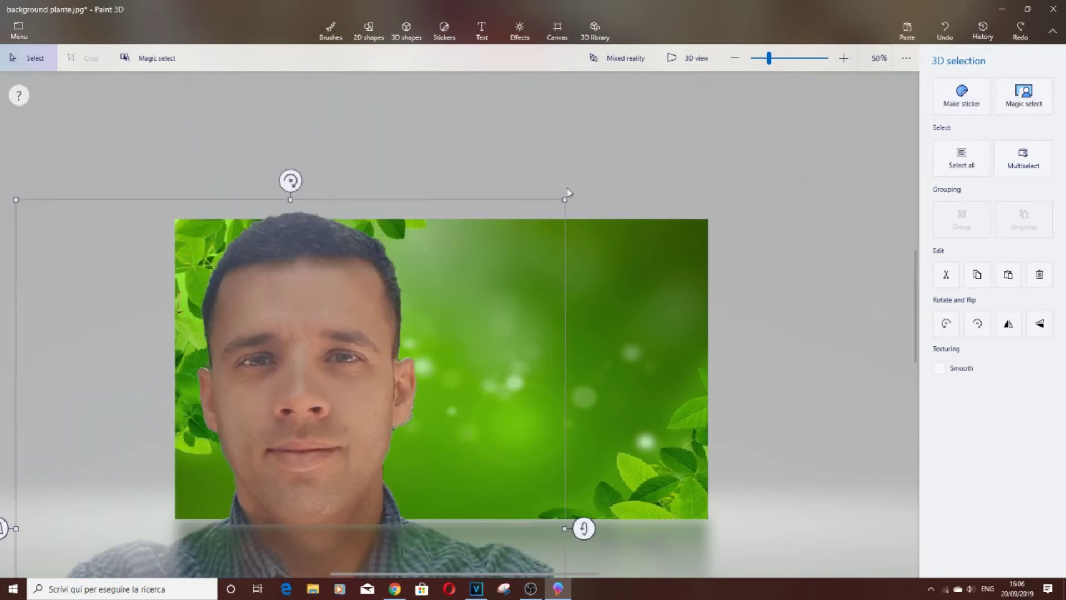
{"action": "left_click_drag", "start_coordinate": [566, 198], "coordinate": [403, 394]}
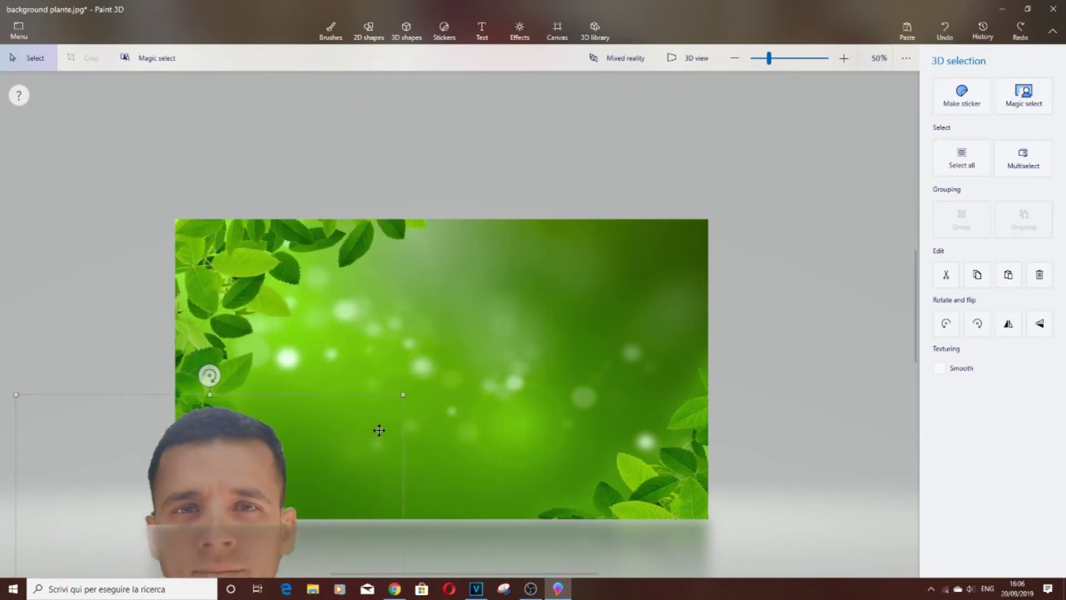
{"action": "left_click_drag", "start_coordinate": [228, 457], "coordinate": [340, 135]}
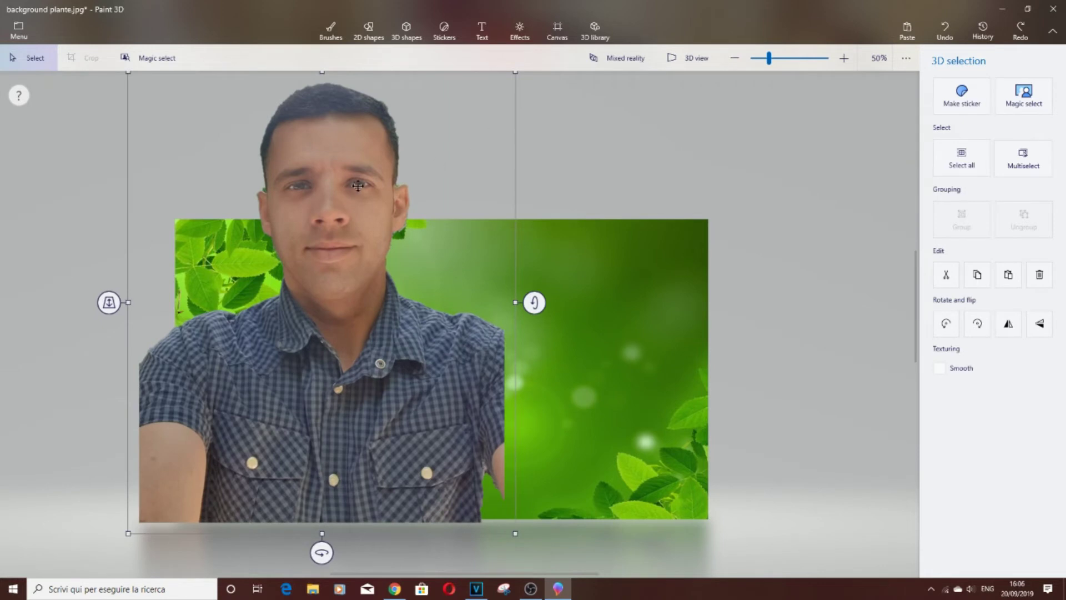
{"action": "left_click_drag", "start_coordinate": [375, 180], "coordinate": [373, 245]}
{"action": "left_click_drag", "start_coordinate": [512, 136], "coordinate": [335, 358]}
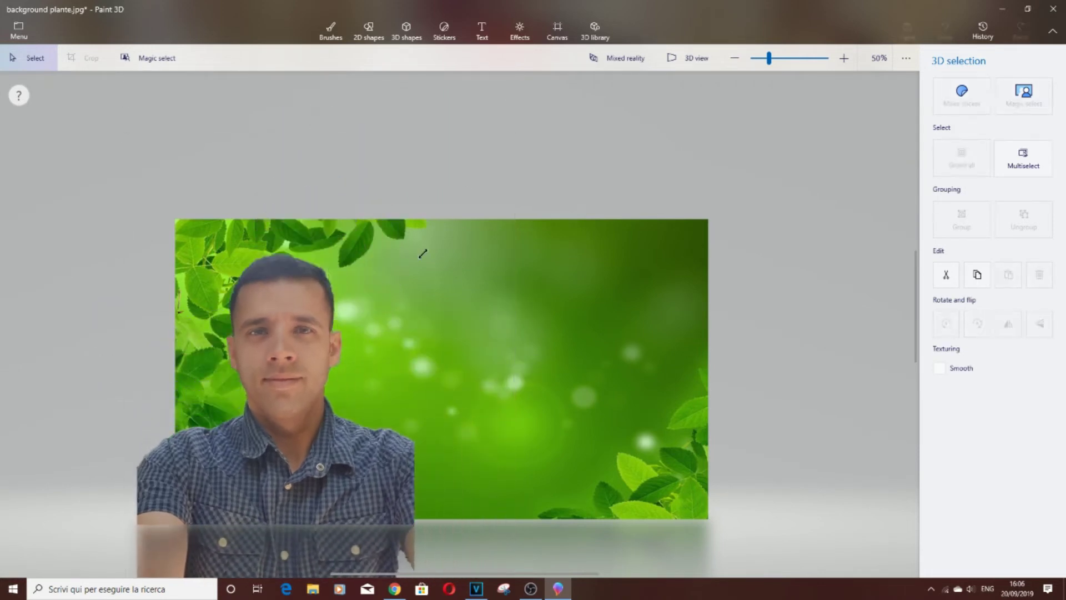
{"action": "left_click_drag", "start_coordinate": [241, 410], "coordinate": [291, 203]}
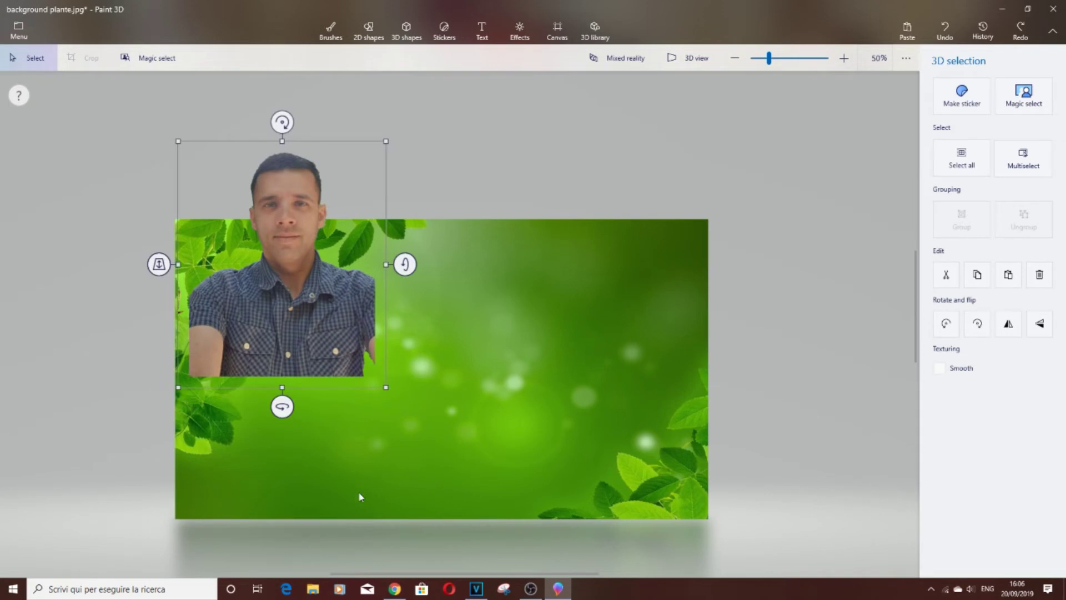
{"action": "scroll", "coordinate": [360, 497], "scroll_direction": "up", "scroll_amount": 2}
Place the man at the bottom centre of the background, slightly smaller
{"action": "left_click_drag", "start_coordinate": [306, 275], "coordinate": [487, 437]}
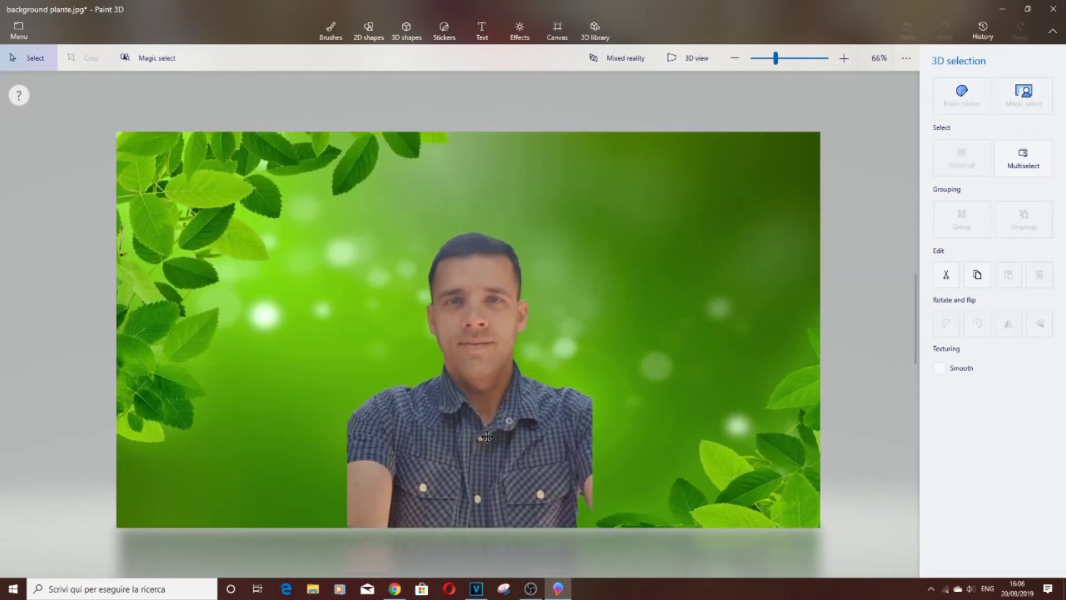
{"action": "left_click_drag", "start_coordinate": [488, 437], "coordinate": [489, 438]}
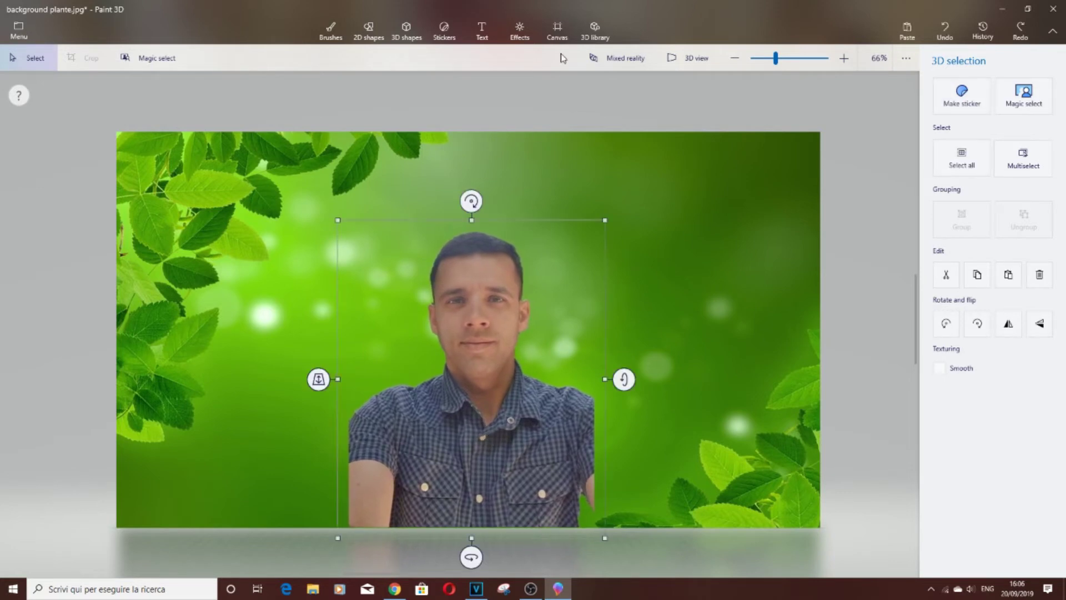
{"action": "left_click", "coordinate": [557, 31]}
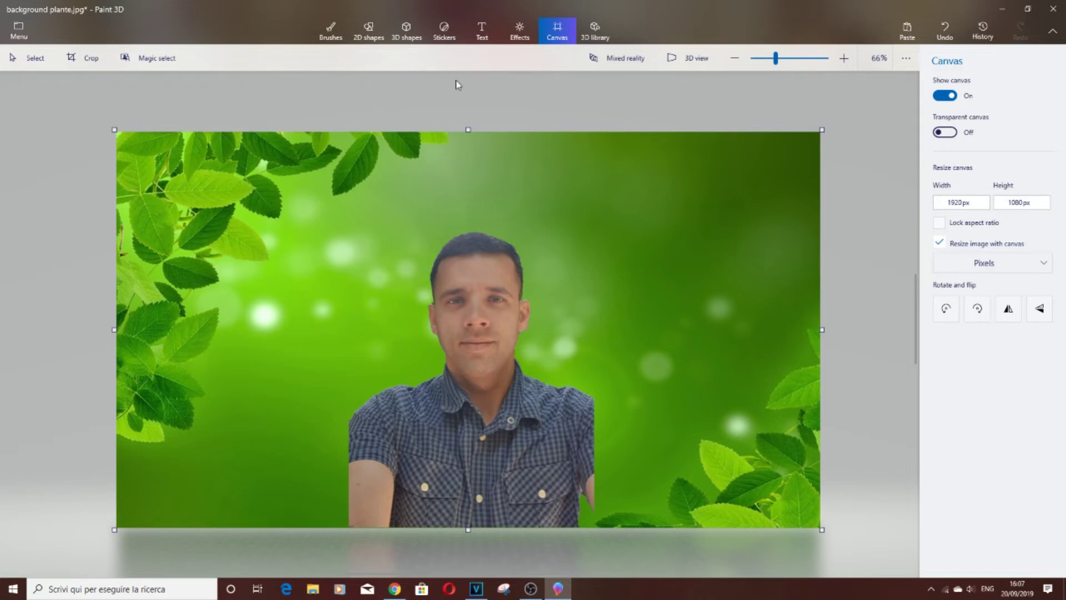
{"action": "left_click", "coordinate": [471, 423]}
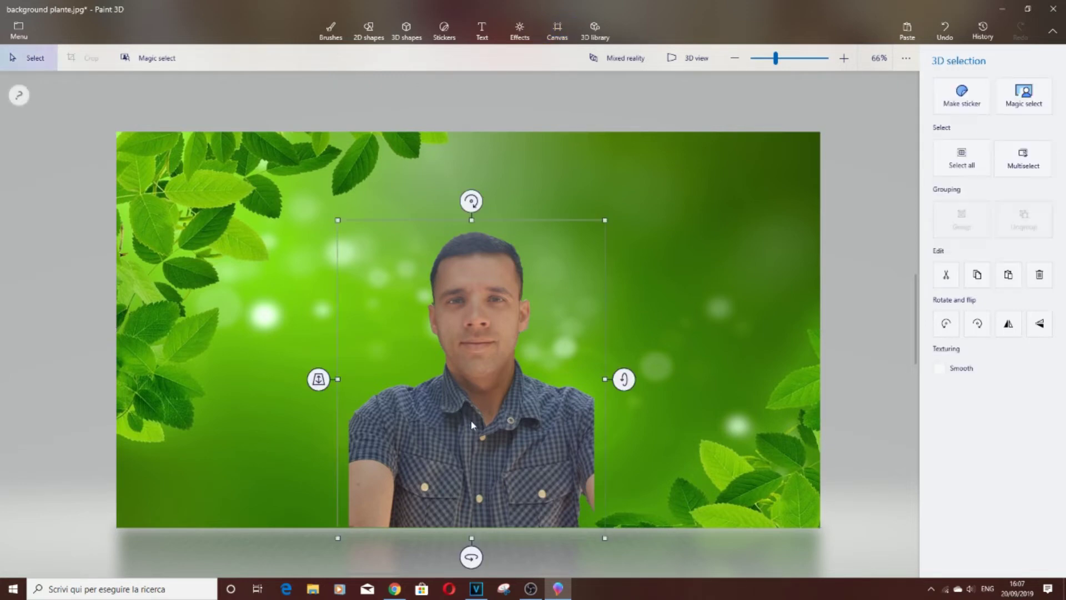
{"action": "left_click_drag", "start_coordinate": [471, 421], "coordinate": [469, 423]}
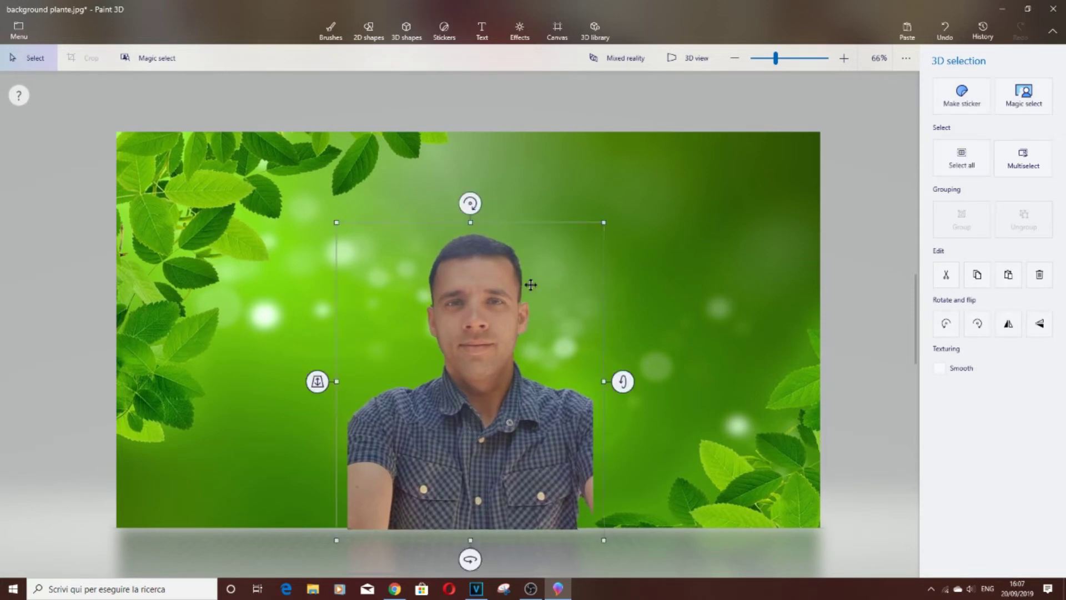
{"action": "left_click_drag", "start_coordinate": [602, 223], "coordinate": [598, 228]}
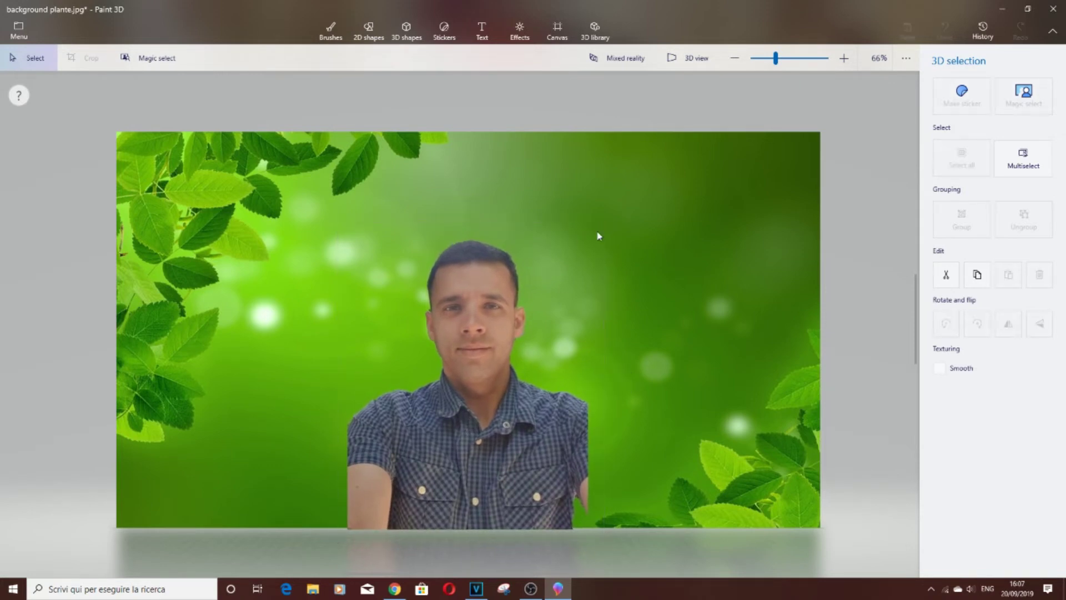
{"action": "left_click", "coordinate": [19, 28]}
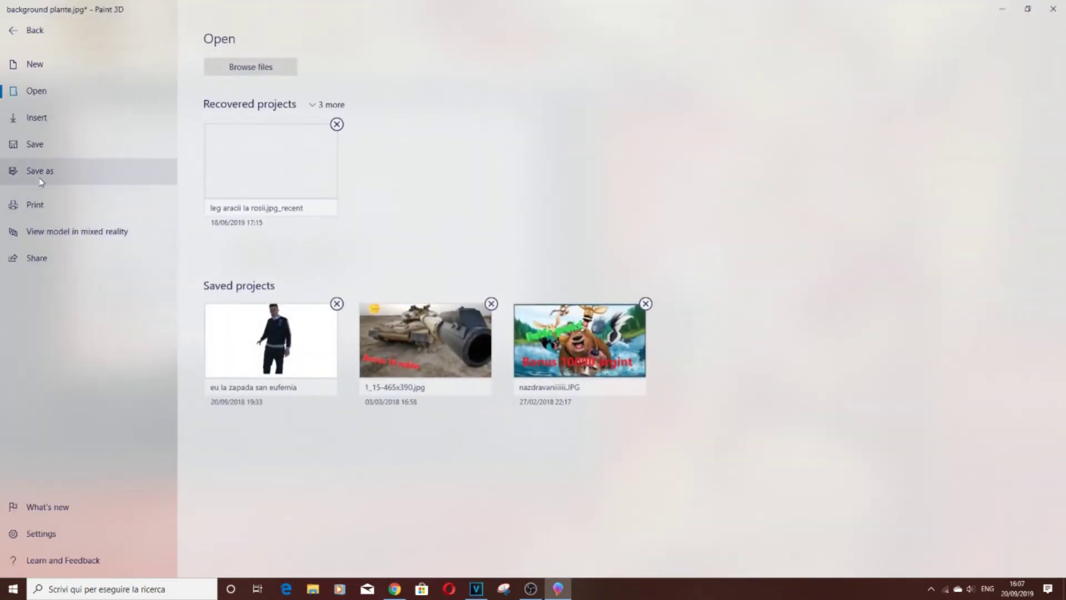
Insert the 'varza alba' white cabbage picture from the Desktop files
{"action": "left_click", "coordinate": [34, 120]}
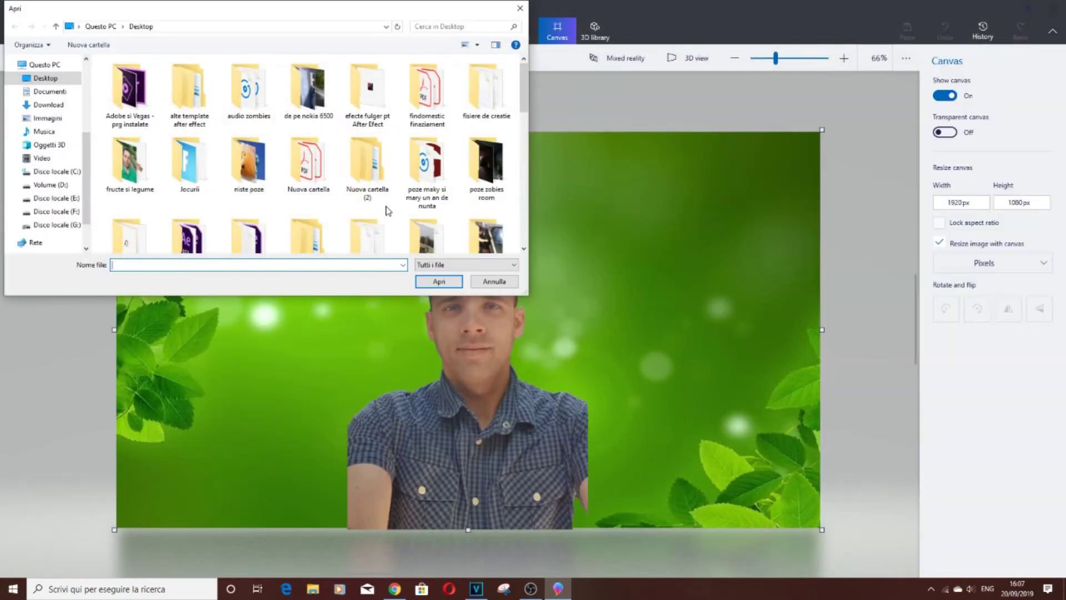
{"action": "scroll", "coordinate": [274, 173], "scroll_direction": "down", "scroll_amount": 2}
{"action": "scroll", "coordinate": [274, 174], "scroll_direction": "down", "scroll_amount": 3}
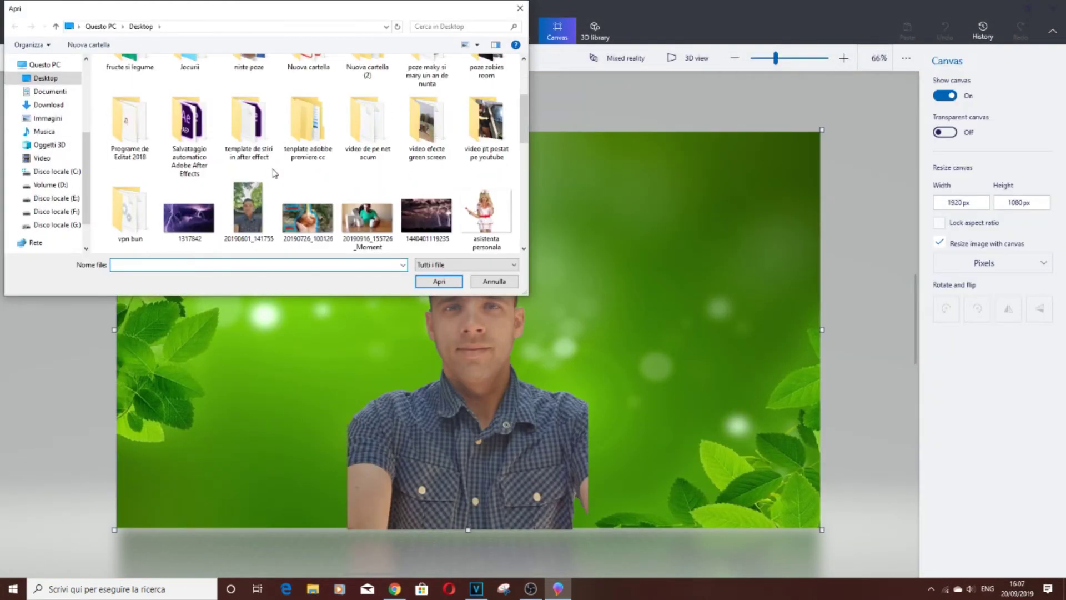
{"action": "scroll", "coordinate": [274, 174], "scroll_direction": "down", "scroll_amount": 3}
{"action": "scroll", "coordinate": [311, 183], "scroll_direction": "up", "scroll_amount": 5}
{"action": "scroll", "coordinate": [360, 195], "scroll_direction": "down", "scroll_amount": 5}
{"action": "scroll", "coordinate": [360, 194], "scroll_direction": "down", "scroll_amount": 2}
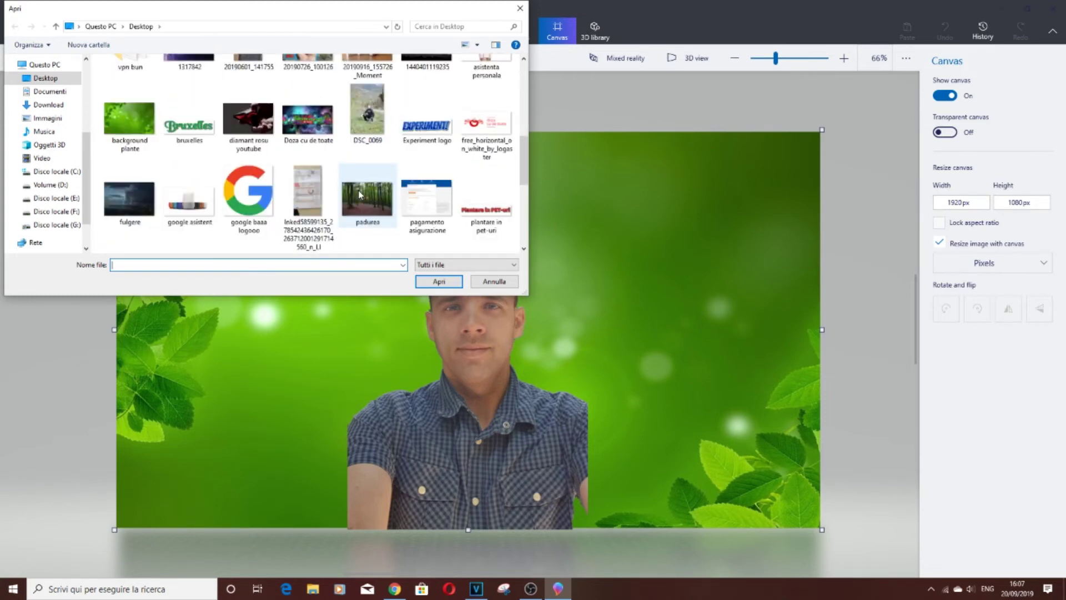
{"action": "left_click", "coordinate": [418, 130]}
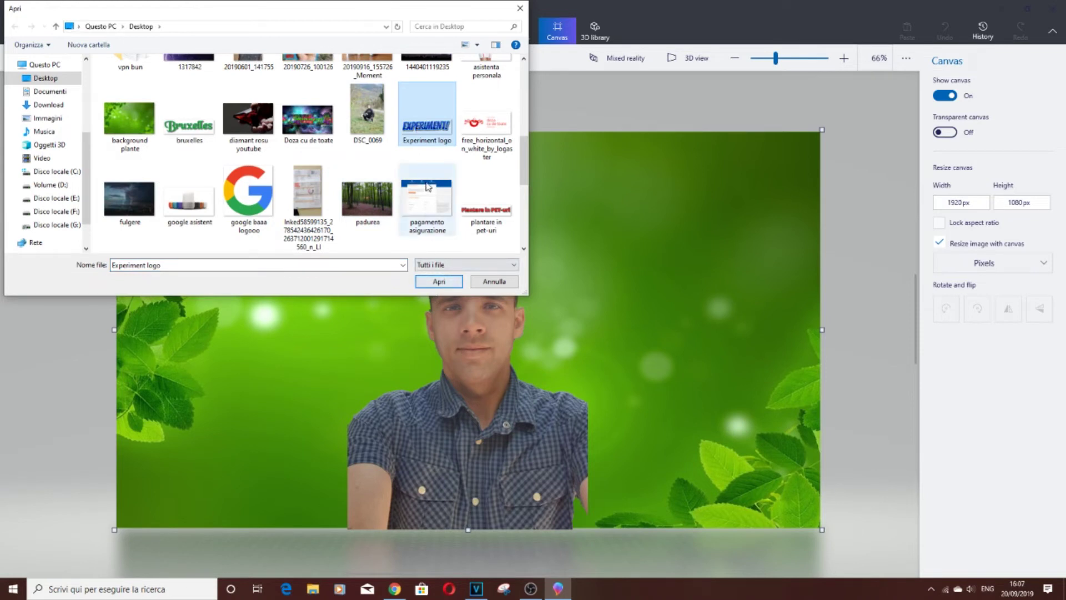
{"action": "scroll", "coordinate": [331, 156], "scroll_direction": "down", "scroll_amount": 2}
{"action": "scroll", "coordinate": [331, 156], "scroll_direction": "down", "scroll_amount": 2}
{"action": "left_click", "coordinate": [132, 157]}
{"action": "left_click", "coordinate": [438, 282]}
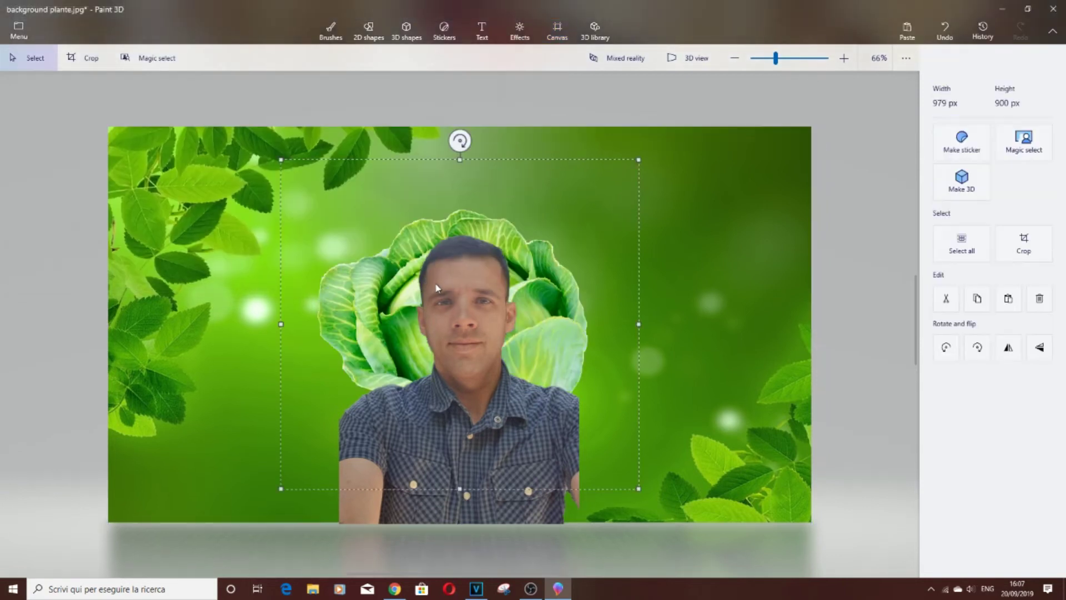
Shrink the cabbage and place it in the top-right corner beside the man
{"action": "left_click_drag", "start_coordinate": [408, 288], "coordinate": [657, 220]}
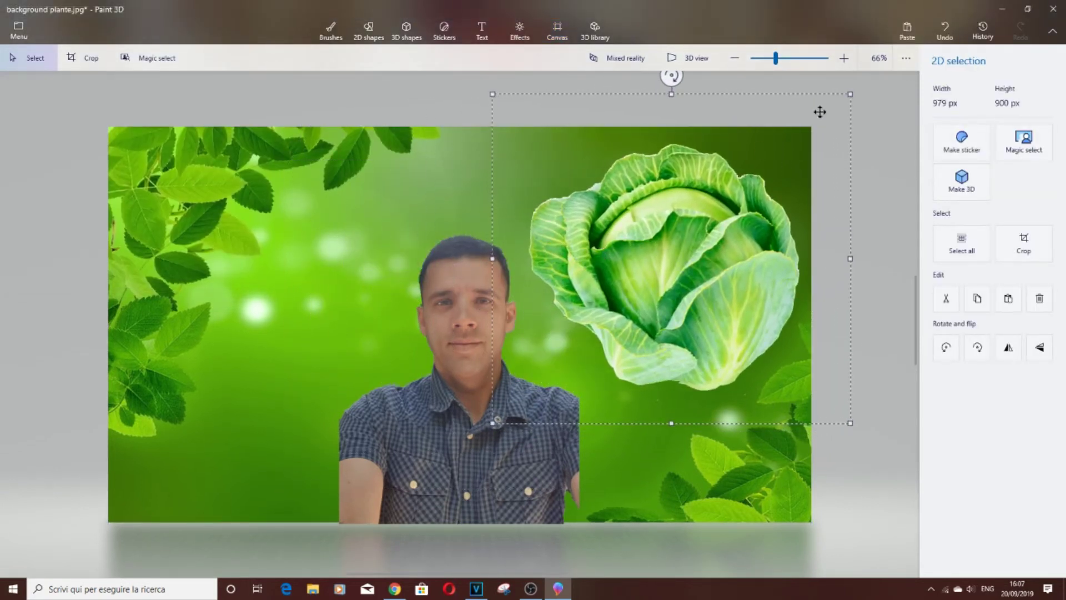
{"action": "left_click_drag", "start_coordinate": [852, 95], "coordinate": [715, 236]}
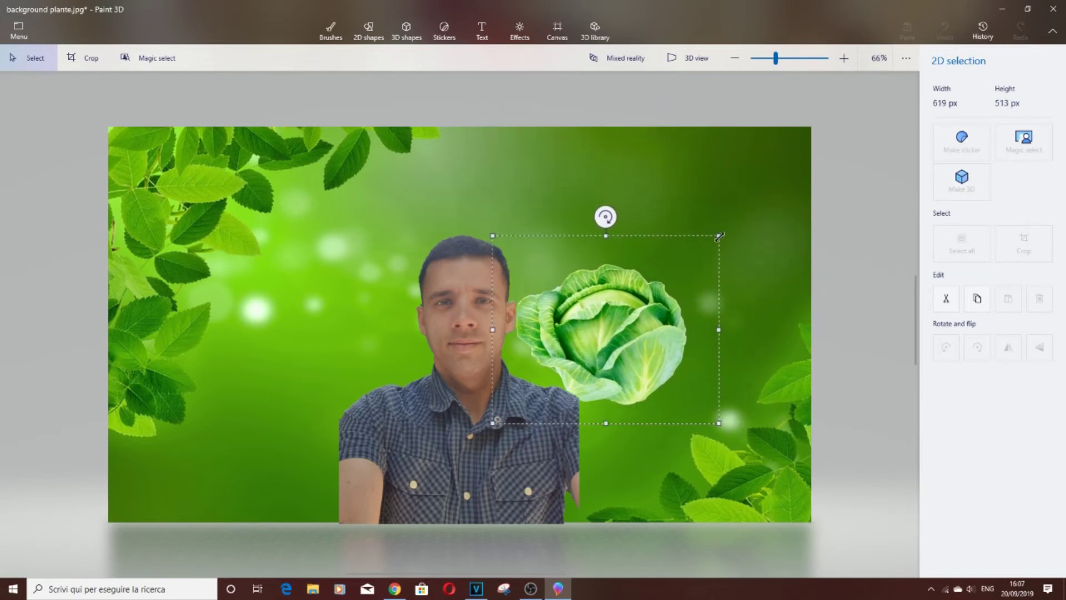
{"action": "left_click_drag", "start_coordinate": [646, 305], "coordinate": [682, 212]}
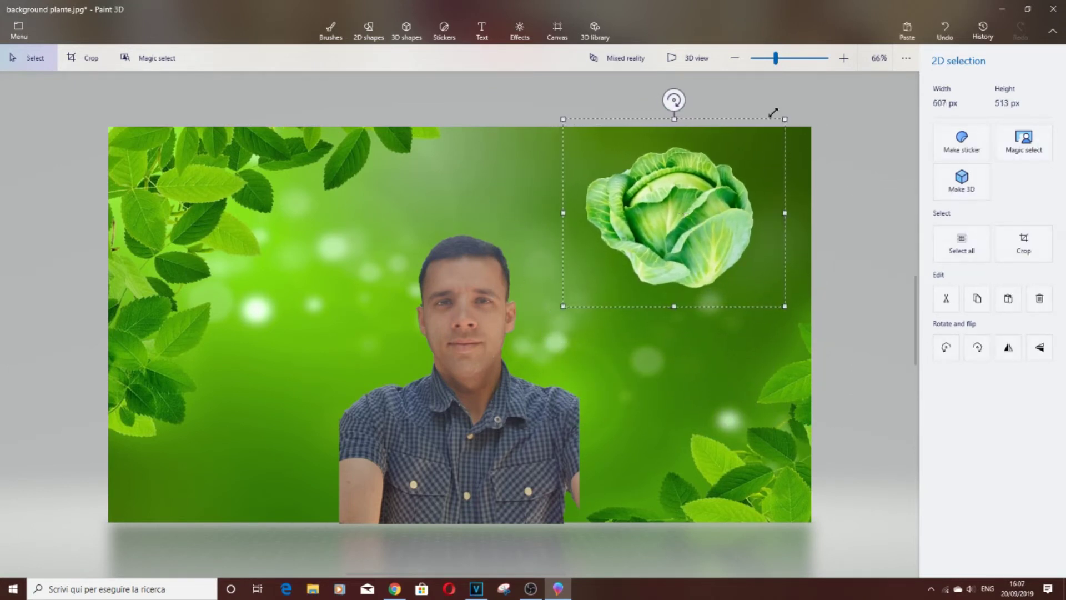
{"action": "left_click_drag", "start_coordinate": [782, 117], "coordinate": [787, 113]}
{"action": "mouse_move", "coordinate": [690, 225]}
{"action": "left_mouse_down"}
{"action": "mouse_move", "coordinate": [709, 229]}
{"action": "mouse_move", "coordinate": [691, 234]}
{"action": "left_mouse_up"}
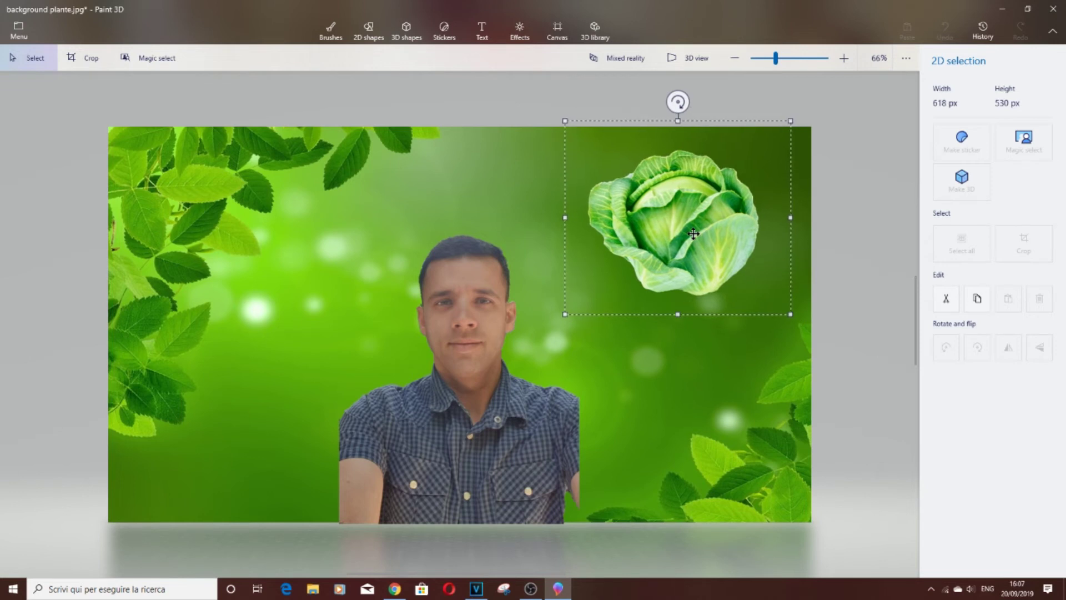
{"action": "key", "text": "ctrl+w"}
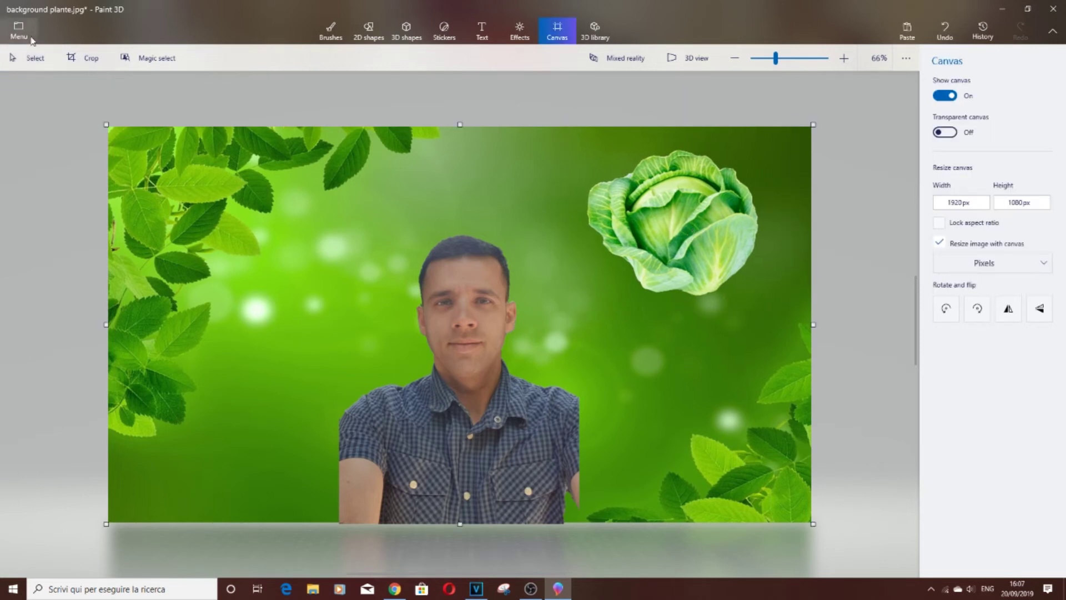
Insert the 'varza bruxelles' Brussels sprouts picture from a file
{"action": "left_click", "coordinate": [18, 32]}
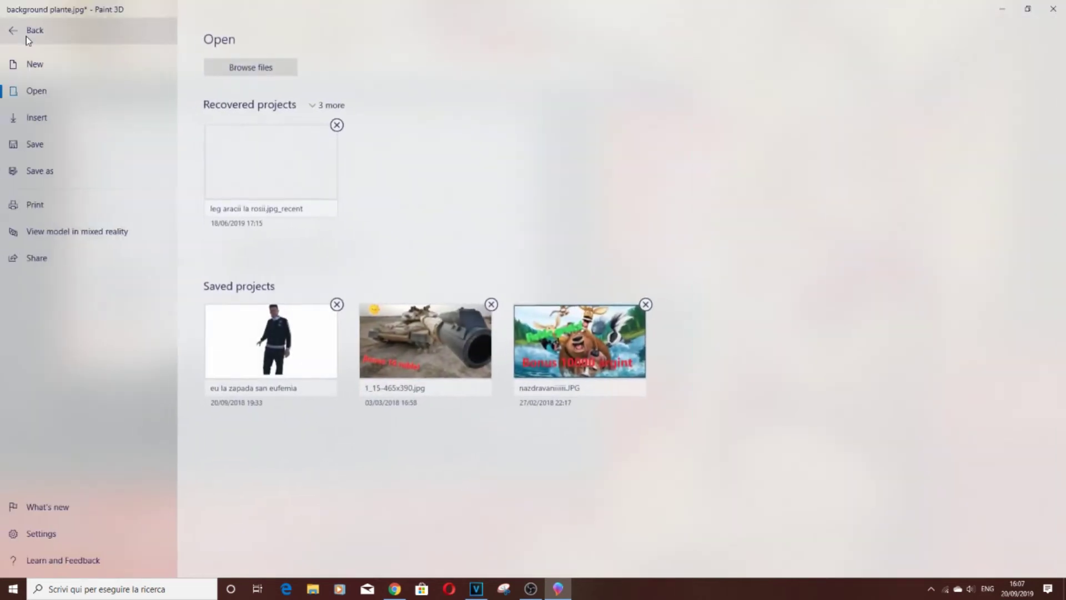
{"action": "left_click", "coordinate": [35, 118]}
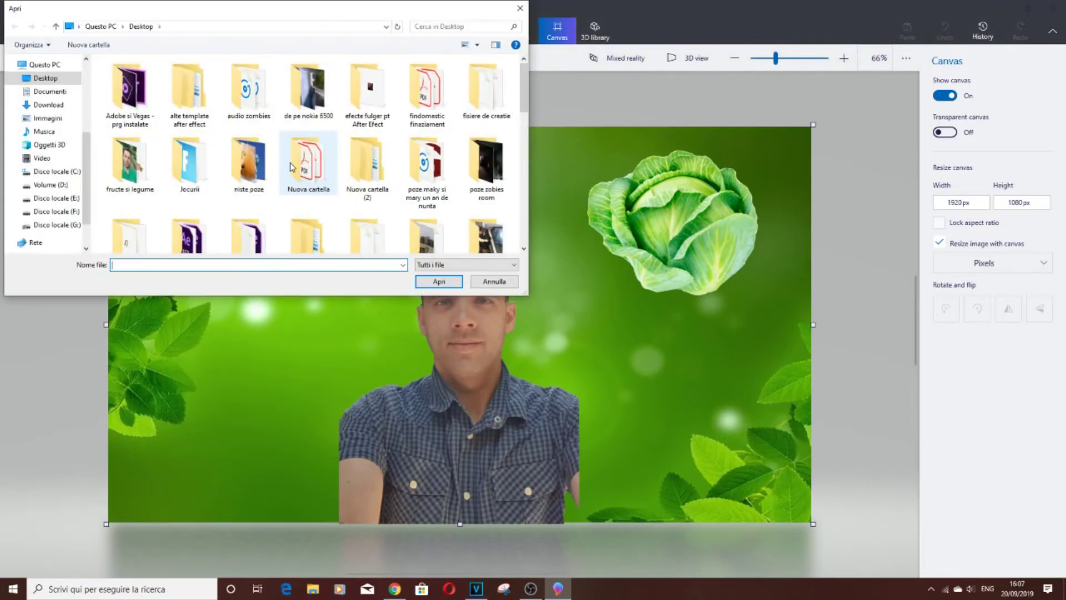
{"action": "scroll", "coordinate": [247, 170], "scroll_direction": "down", "scroll_amount": 1}
{"action": "scroll", "coordinate": [247, 170], "scroll_direction": "down", "scroll_amount": 3}
{"action": "scroll", "coordinate": [244, 169], "scroll_direction": "down", "scroll_amount": 3}
{"action": "scroll", "coordinate": [239, 169], "scroll_direction": "down", "scroll_amount": 3}
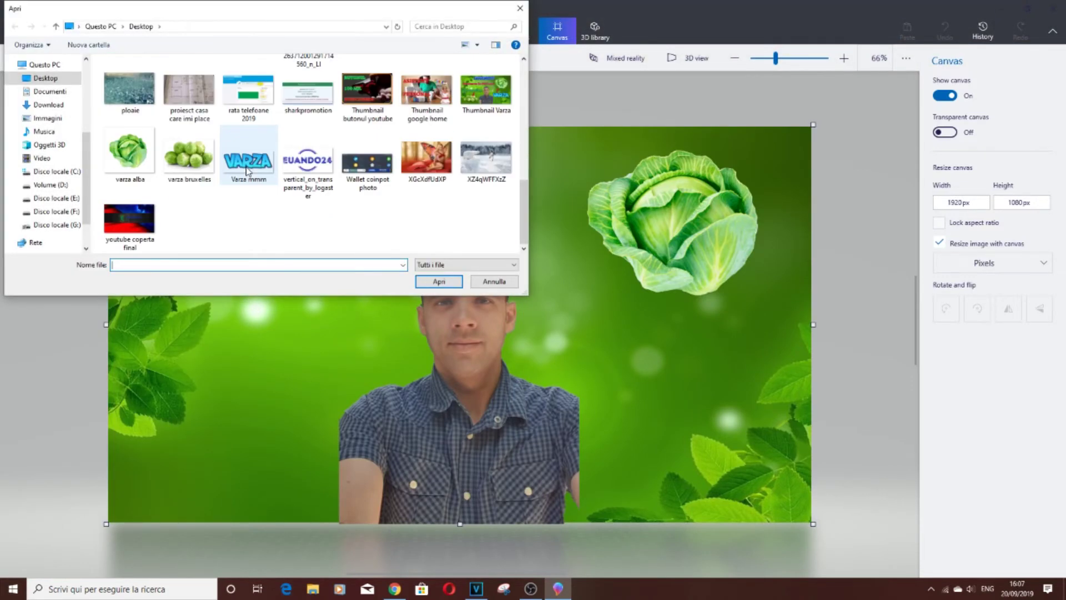
{"action": "left_click", "coordinate": [186, 161]}
{"action": "left_click", "coordinate": [451, 287]}
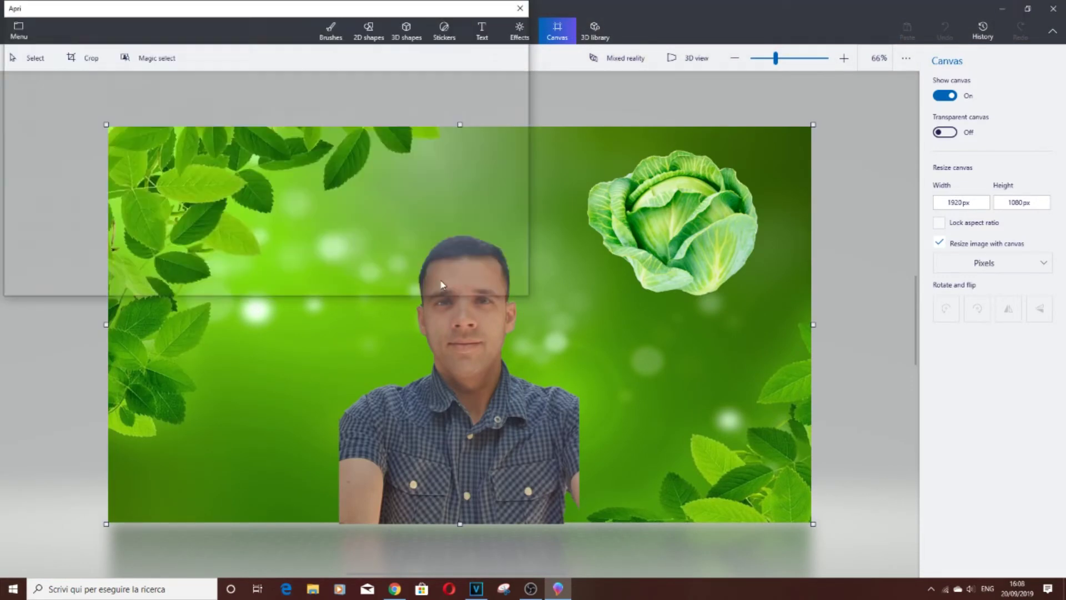
Shrink the Brussels sprouts and place them in the lower-left corner, left of the man
{"action": "left_click_drag", "start_coordinate": [416, 333], "coordinate": [204, 460]}
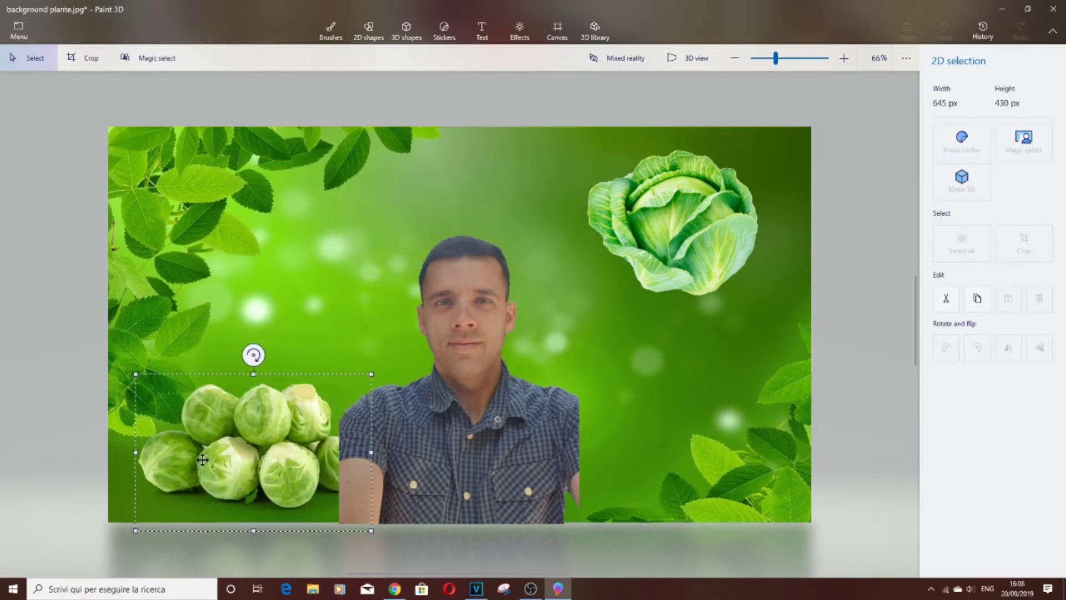
{"action": "left_click_drag", "start_coordinate": [365, 373], "coordinate": [297, 417]}
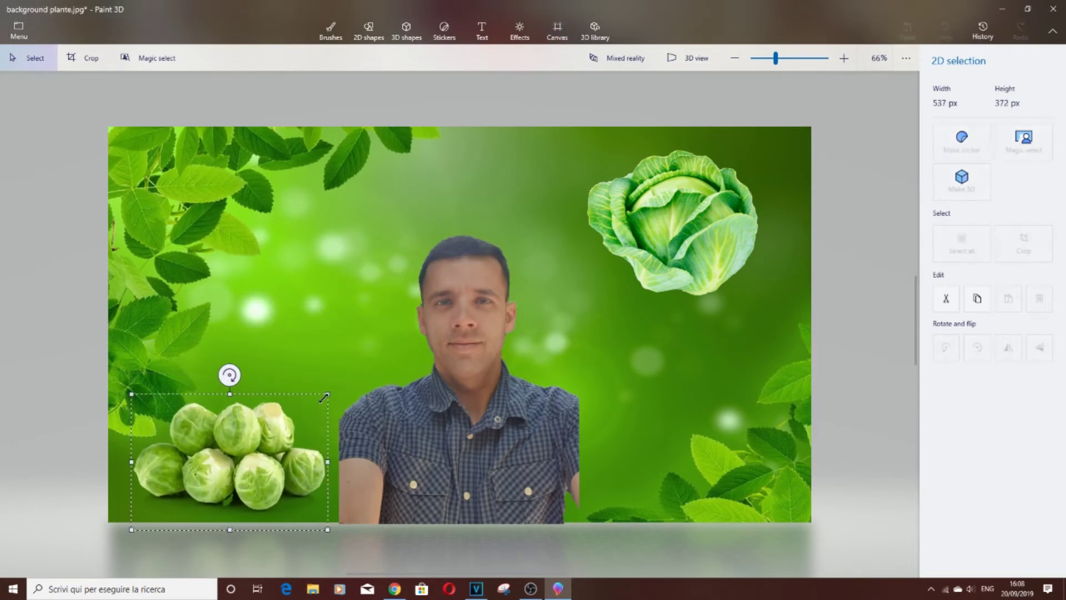
{"action": "left_click_drag", "start_coordinate": [232, 470], "coordinate": [262, 461]}
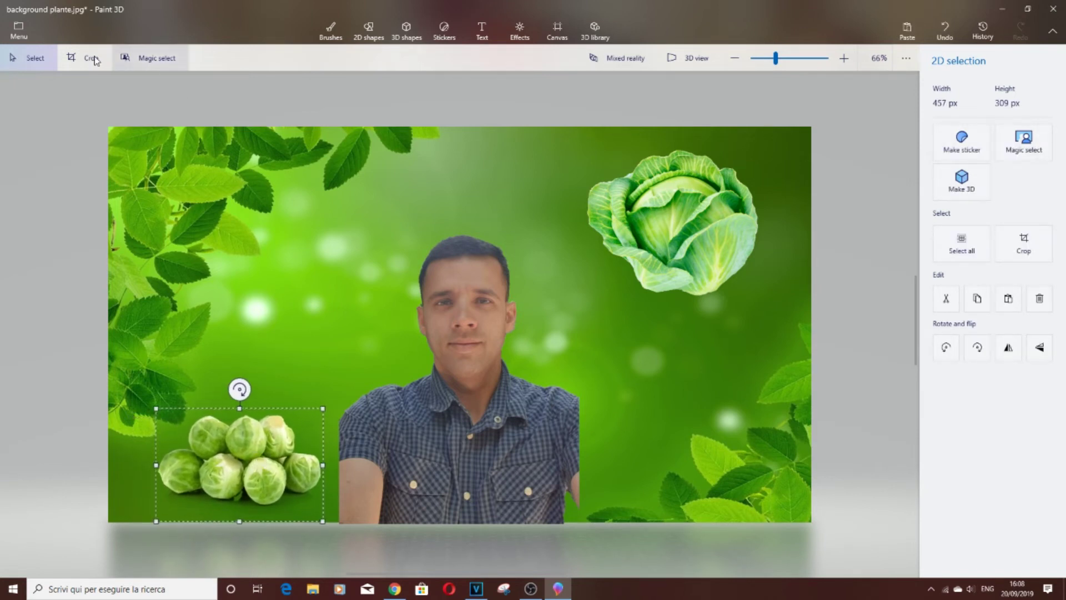
{"action": "key", "text": "c"}
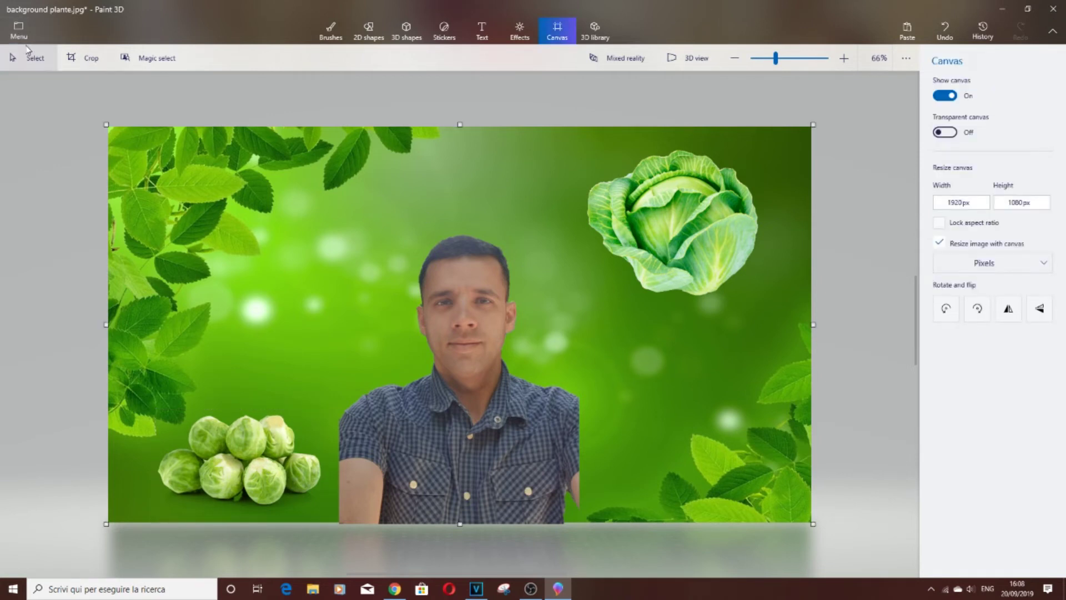
Insert the Experiment logo picture from a file
{"action": "left_click", "coordinate": [18, 31]}
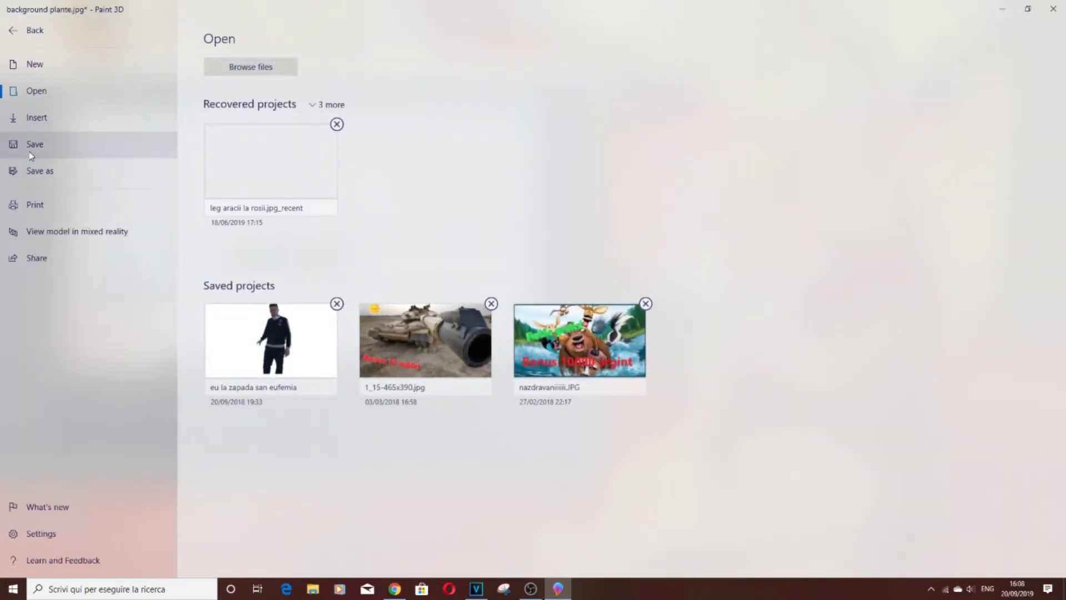
{"action": "left_click", "coordinate": [37, 118]}
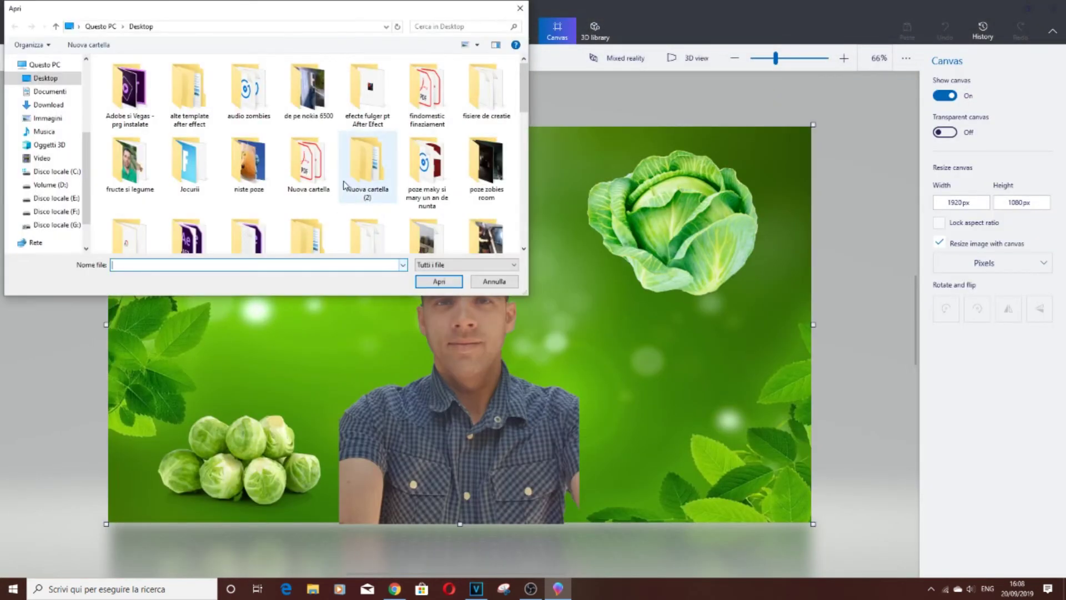
{"action": "scroll", "coordinate": [343, 184], "scroll_direction": "down", "scroll_amount": 1}
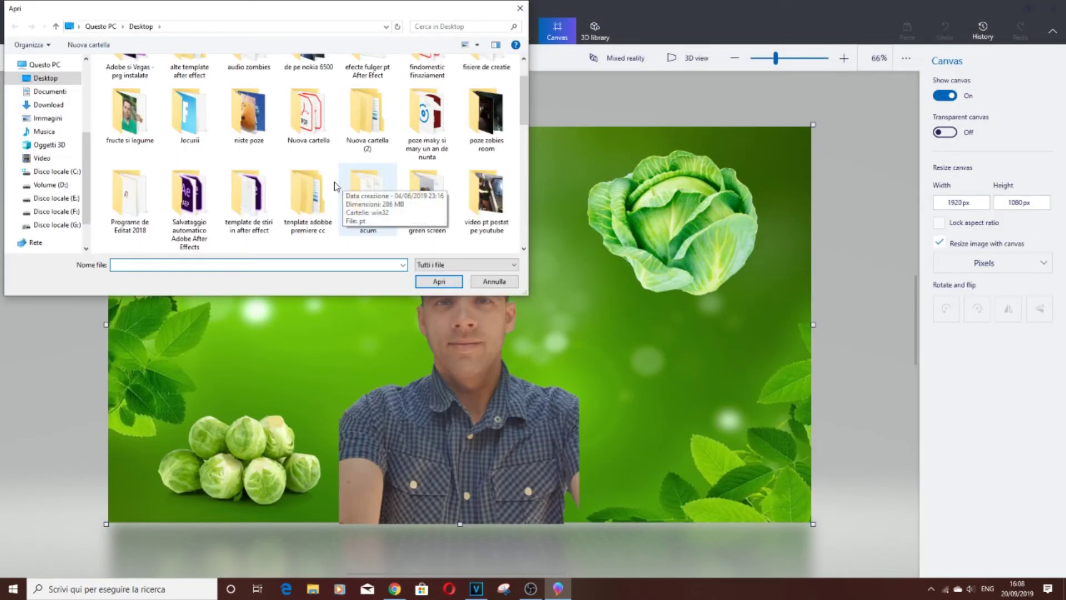
{"action": "scroll", "coordinate": [332, 187], "scroll_direction": "down", "scroll_amount": 1}
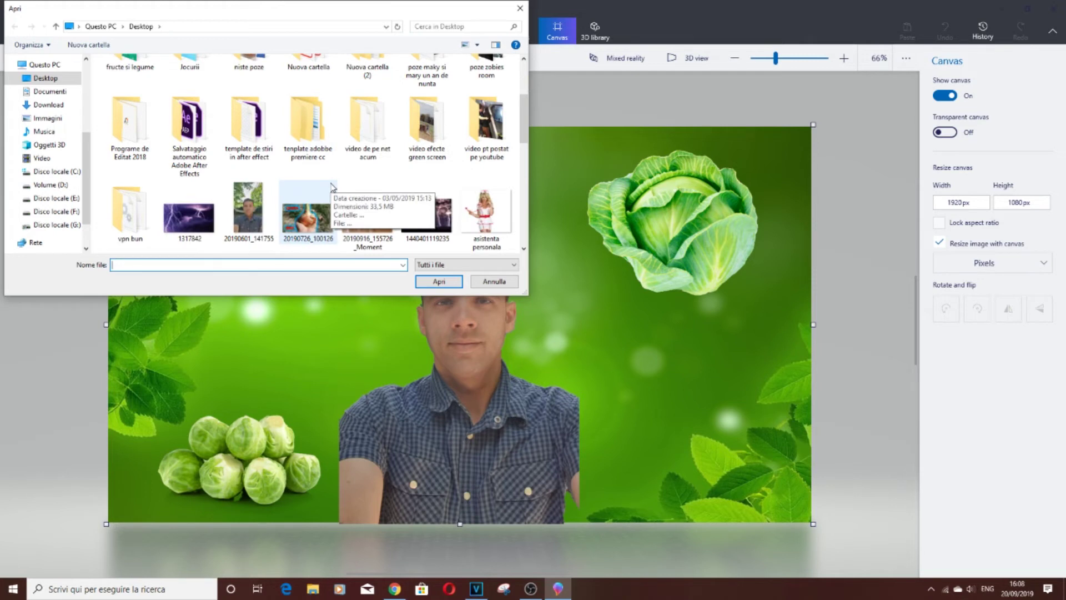
{"action": "scroll", "coordinate": [350, 183], "scroll_direction": "down", "scroll_amount": 1}
{"action": "left_click", "coordinate": [417, 217]}
{"action": "left_click", "coordinate": [439, 281]}
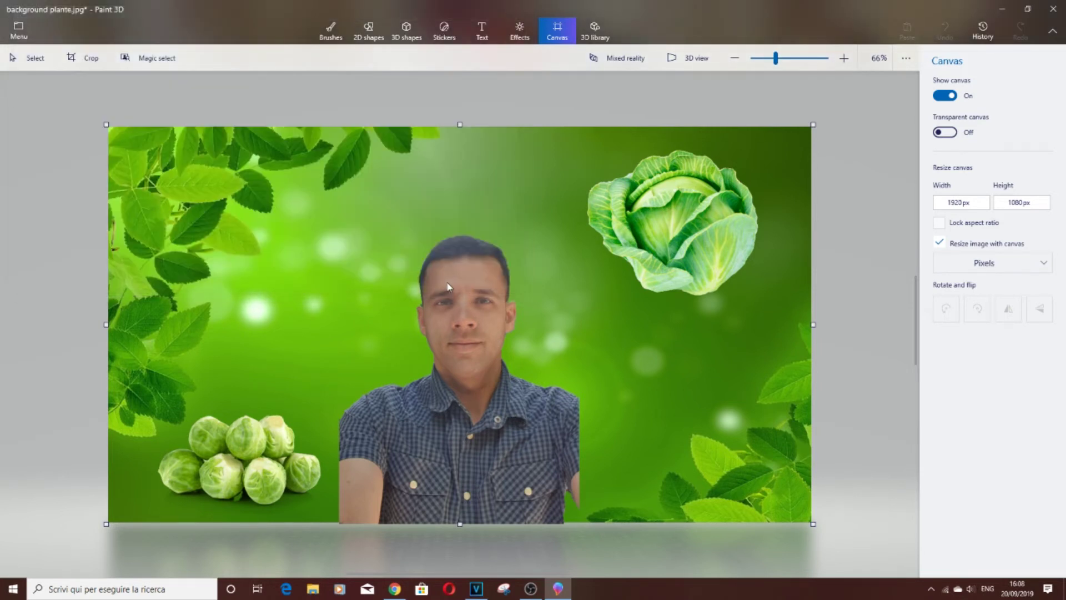
Enlarge the EXPERIMENT! logo and centre it along the top edge above the man
{"action": "left_click_drag", "start_coordinate": [412, 326], "coordinate": [422, 179]}
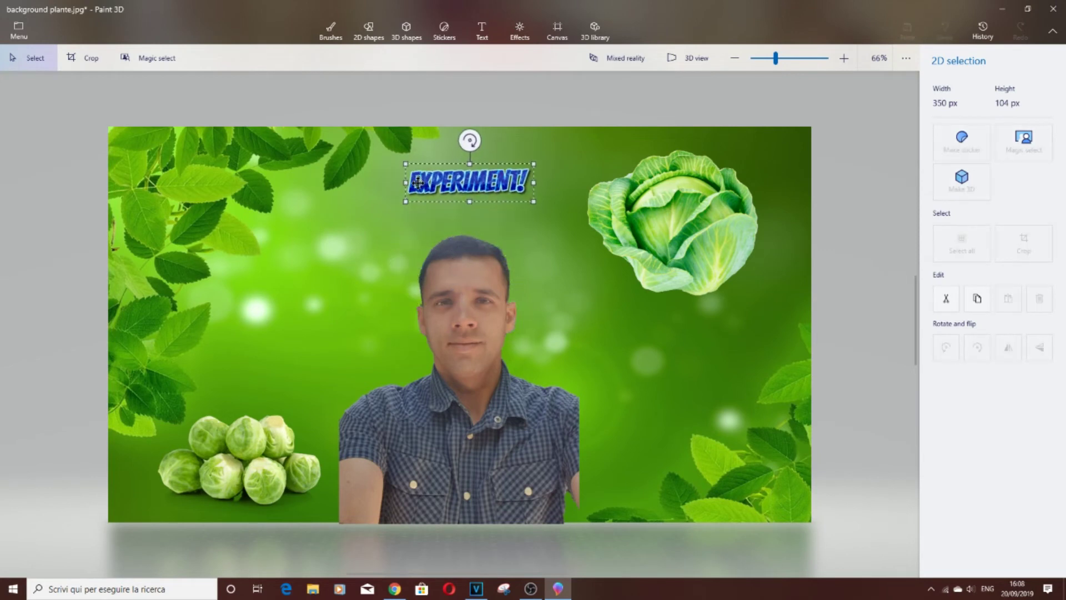
{"action": "left_click_drag", "start_coordinate": [533, 158], "coordinate": [614, 131]}
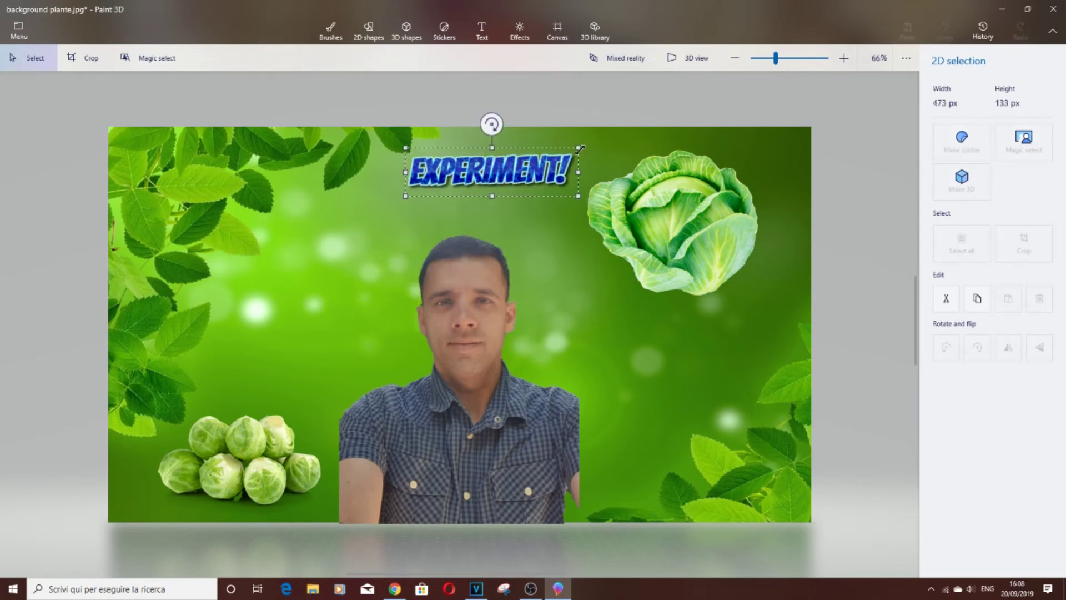
{"action": "left_click_drag", "start_coordinate": [517, 175], "coordinate": [461, 191]}
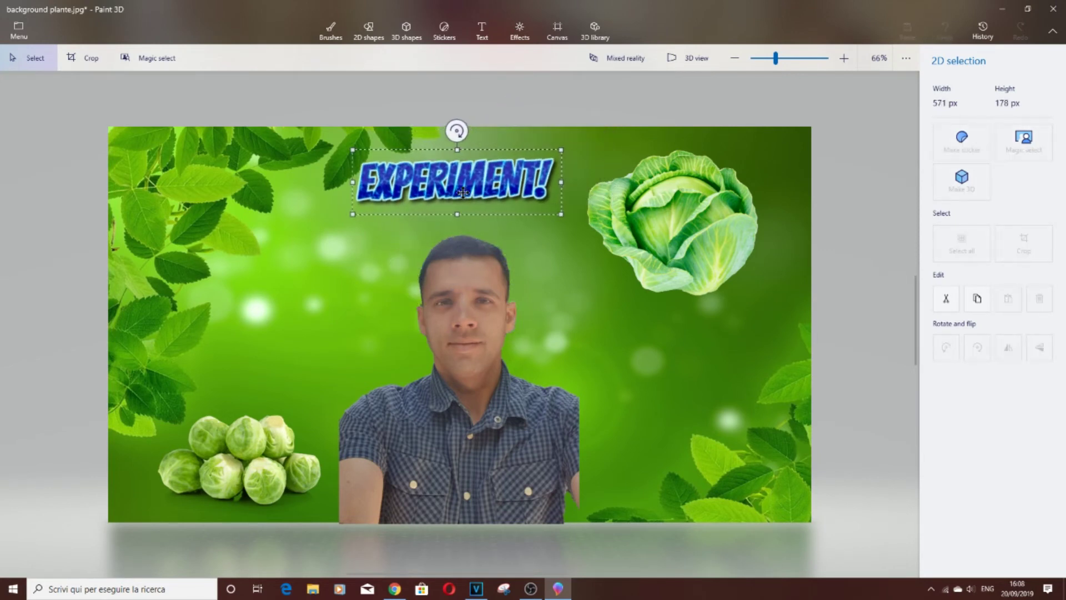
{"action": "left_click_drag", "start_coordinate": [556, 149], "coordinate": [609, 131]}
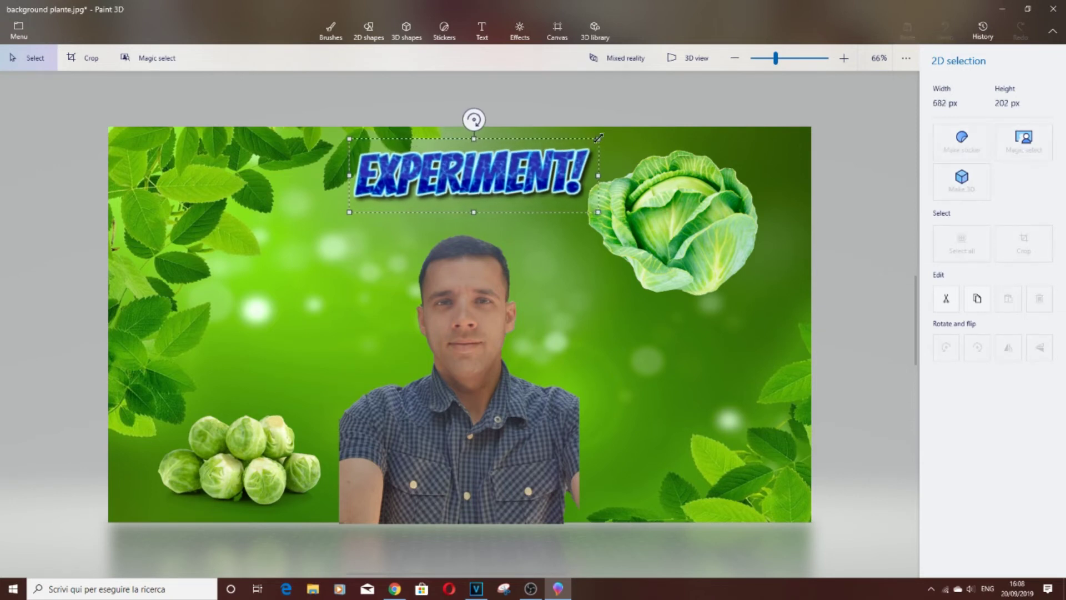
{"action": "left_click_drag", "start_coordinate": [489, 167], "coordinate": [468, 172]}
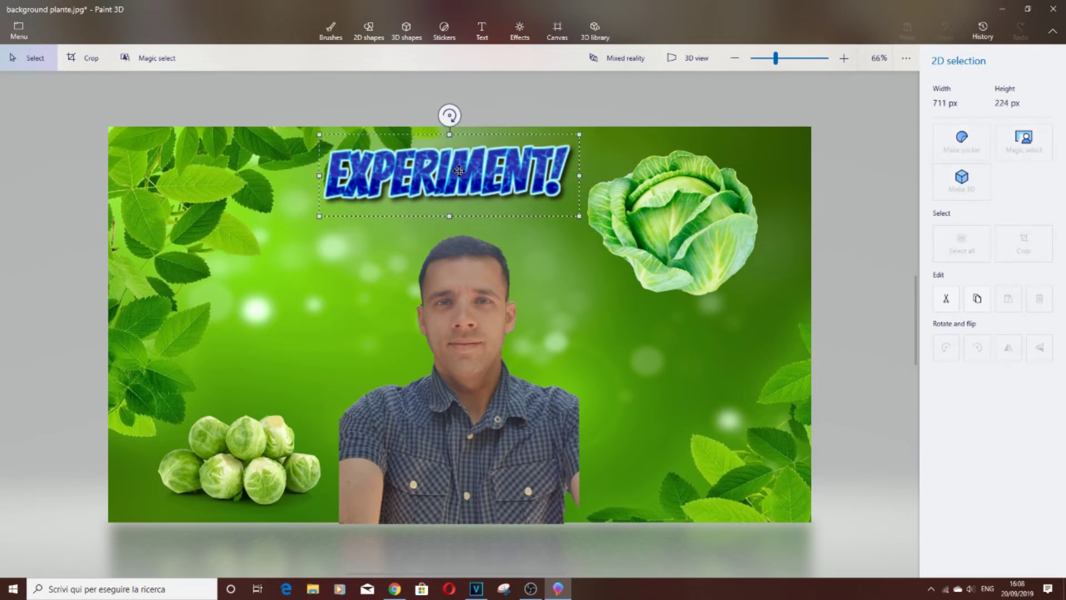
{"action": "left_click_drag", "start_coordinate": [467, 172], "coordinate": [467, 167]}
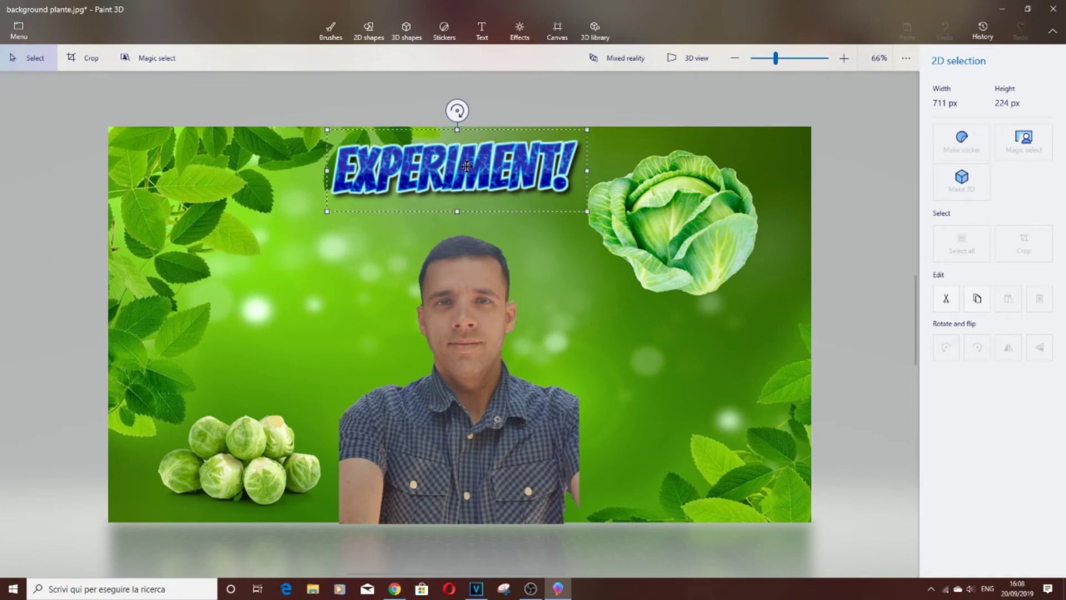
{"action": "key", "text": "c"}
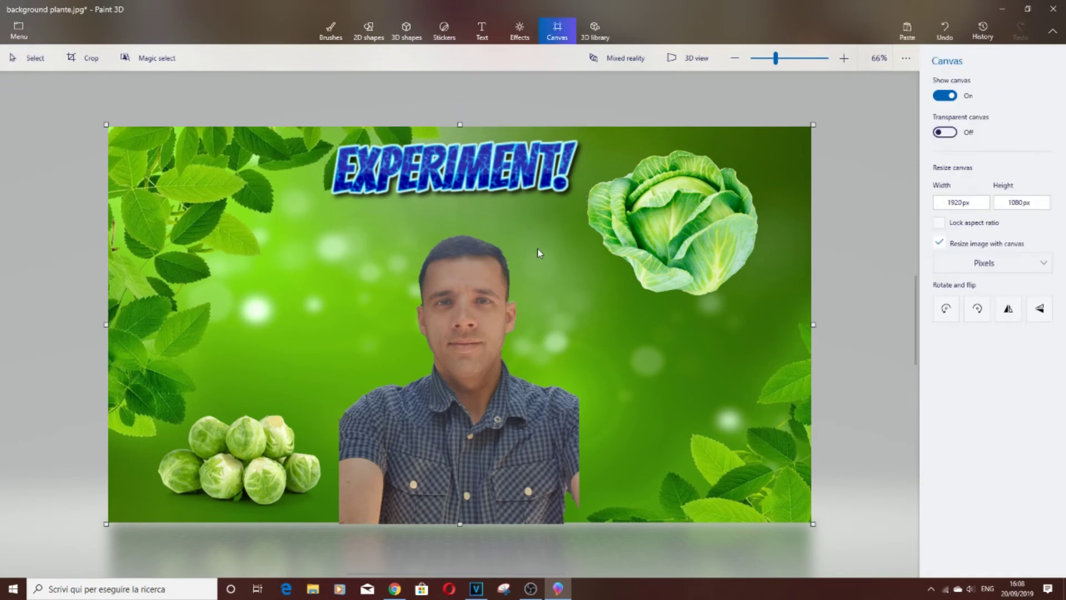
Insert the 'plantare in pet-uri' title image and place it just below the EXPERIMENT! logo
{"action": "left_click", "coordinate": [20, 35]}
{"action": "left_click", "coordinate": [50, 121]}
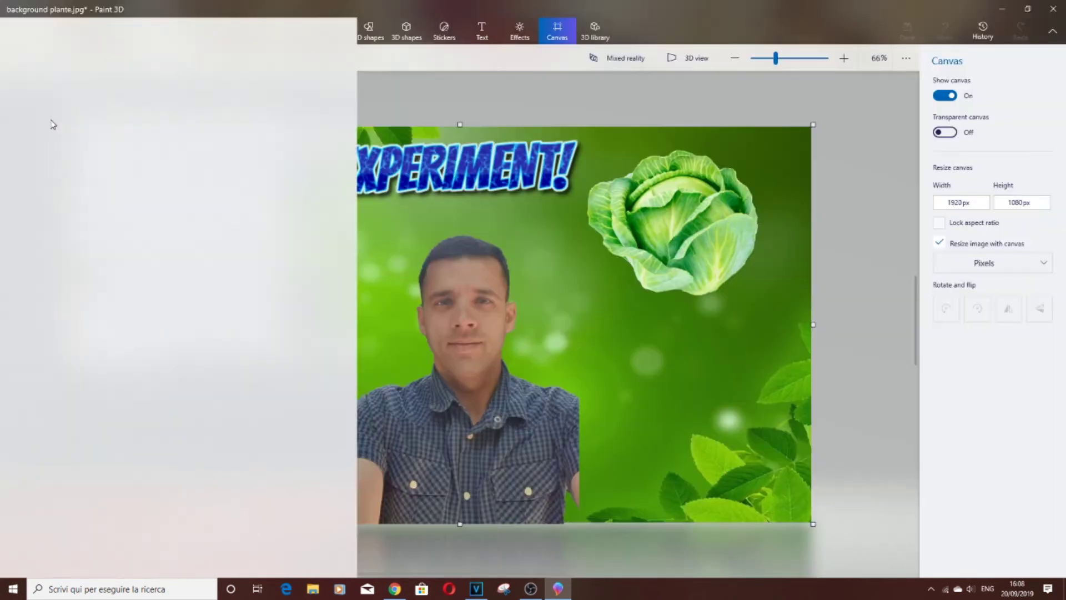
{"action": "scroll", "coordinate": [307, 192], "scroll_direction": "down", "scroll_amount": 3}
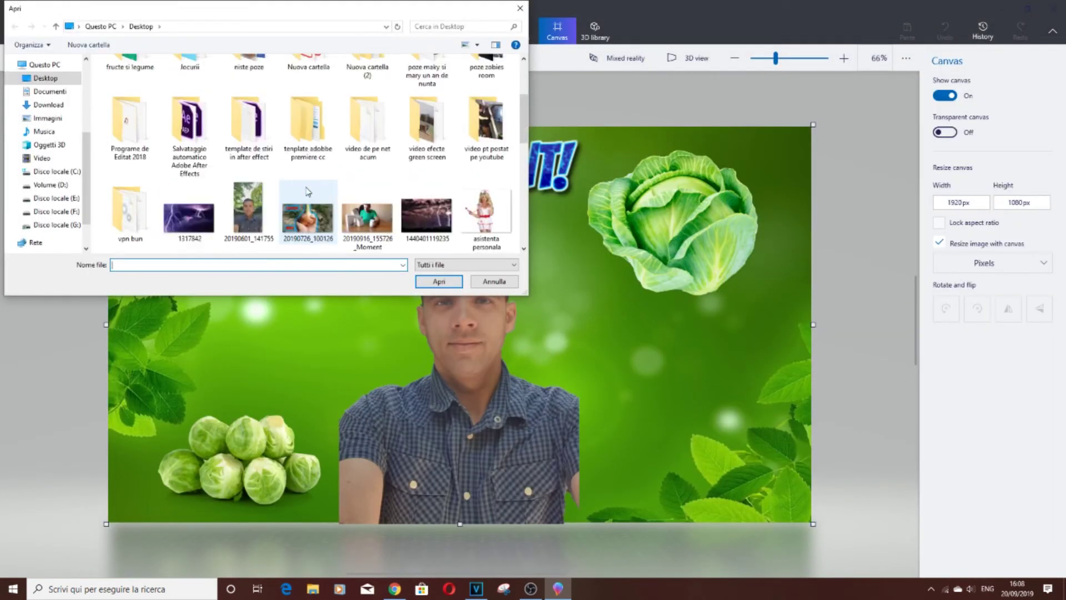
{"action": "scroll", "coordinate": [307, 192], "scroll_direction": "down", "scroll_amount": 1}
{"action": "scroll", "coordinate": [307, 192], "scroll_direction": "down", "scroll_amount": 1}
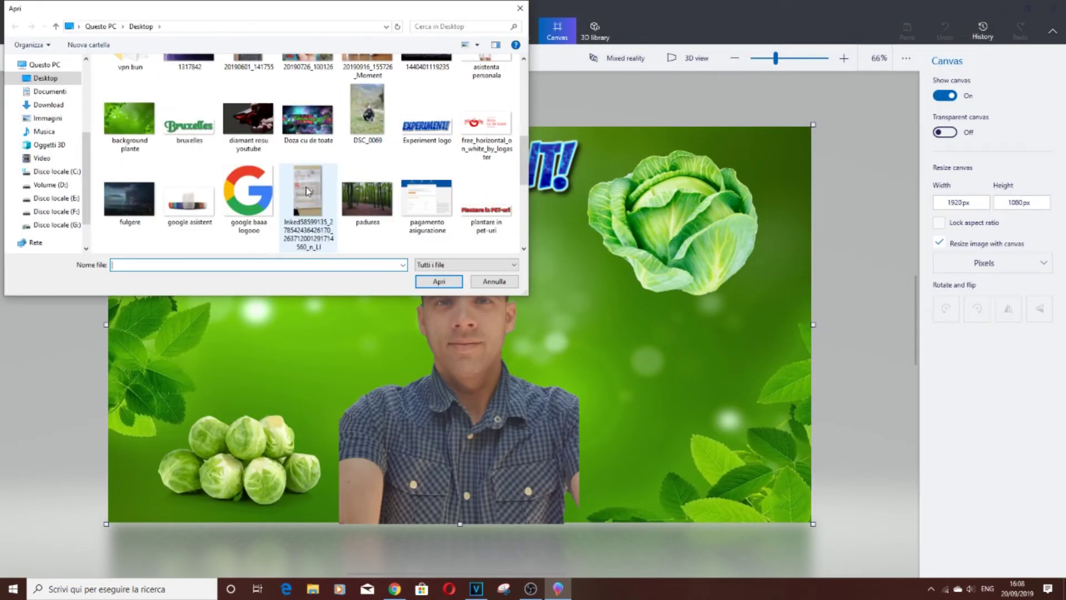
{"action": "left_click", "coordinate": [483, 212]}
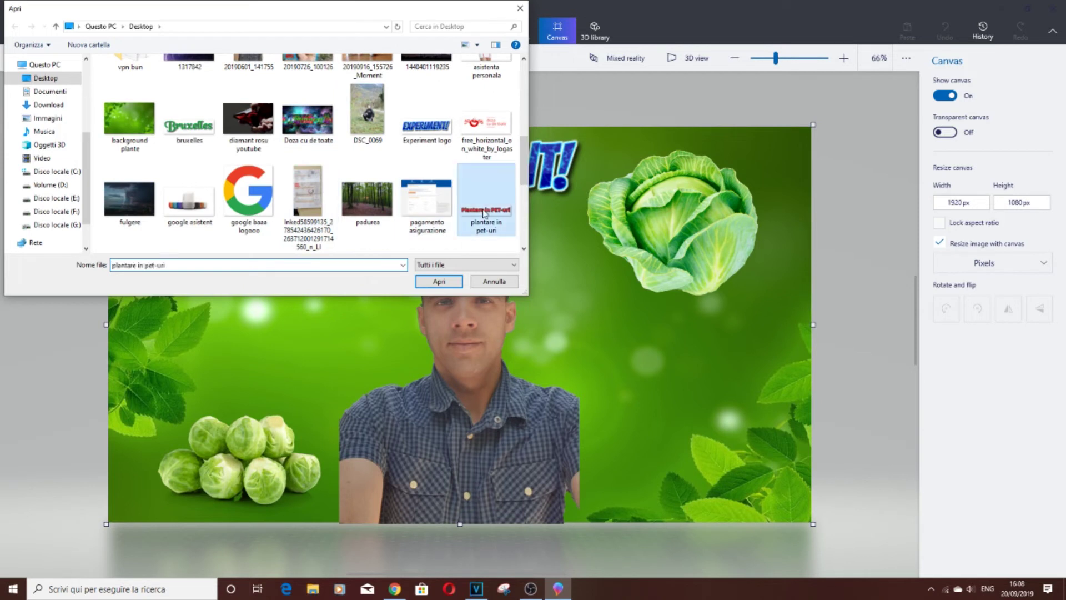
{"action": "left_click", "coordinate": [439, 283]}
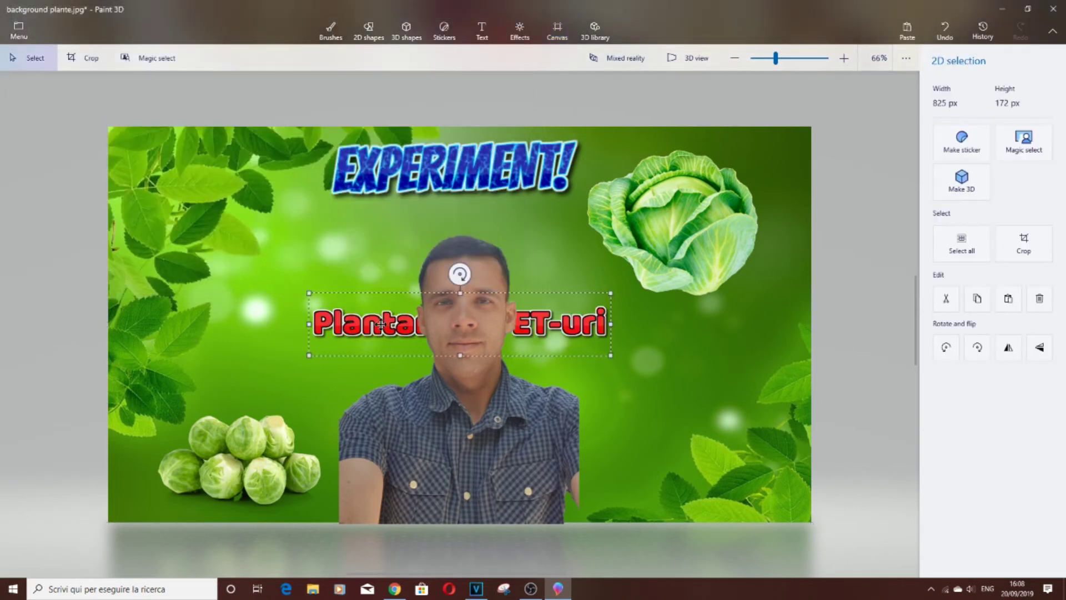
{"action": "left_click_drag", "start_coordinate": [380, 323], "coordinate": [356, 221]}
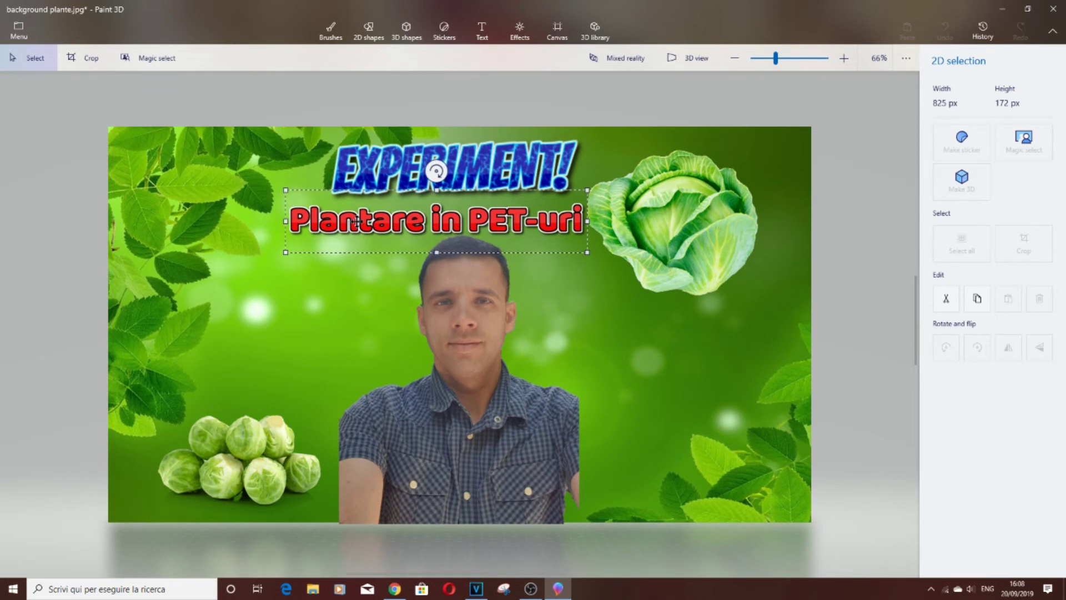
Shrink the cutout person slightly by pulling its corner handle inward
{"action": "left_click", "coordinate": [478, 411]}
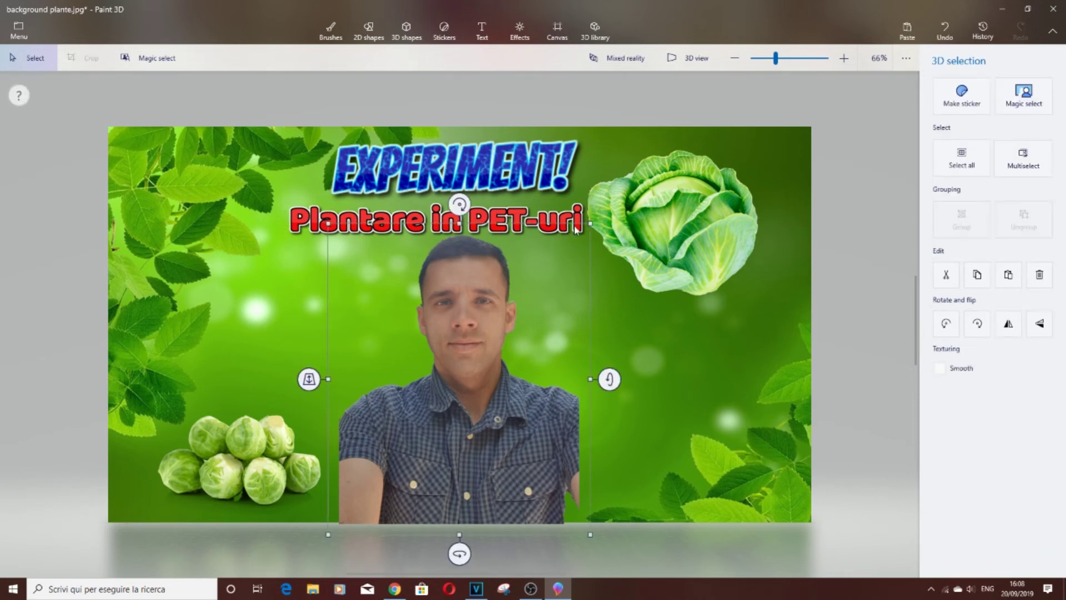
{"action": "left_click_drag", "start_coordinate": [588, 223], "coordinate": [569, 248]}
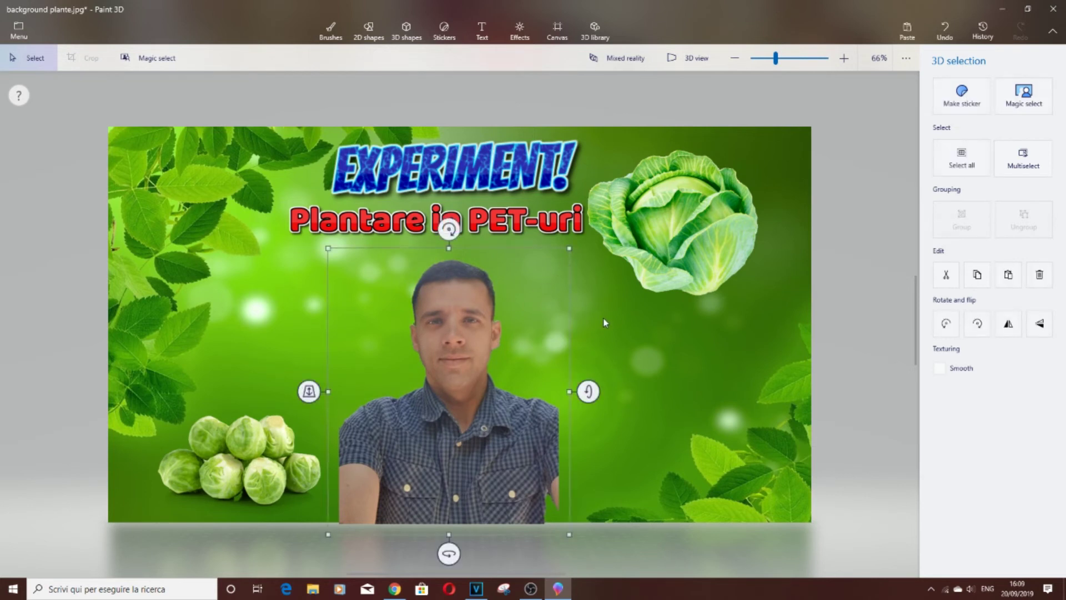
{"action": "key", "text": "c"}
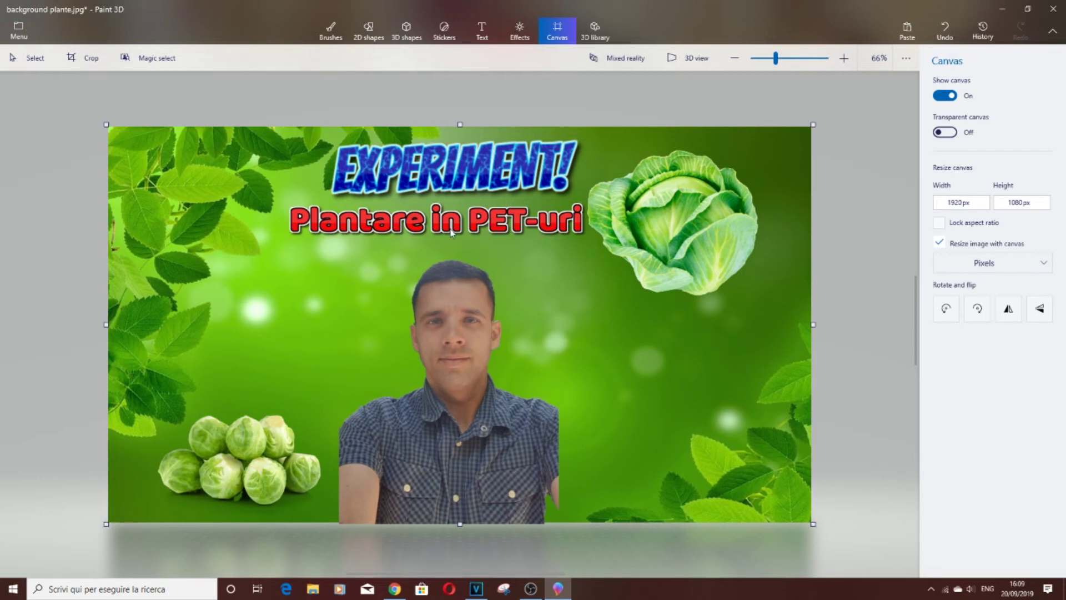
Insert the 'bruxelles' image file from the Apri dialog into the thumbnail
{"action": "left_click", "coordinate": [19, 30]}
{"action": "left_click", "coordinate": [41, 119]}
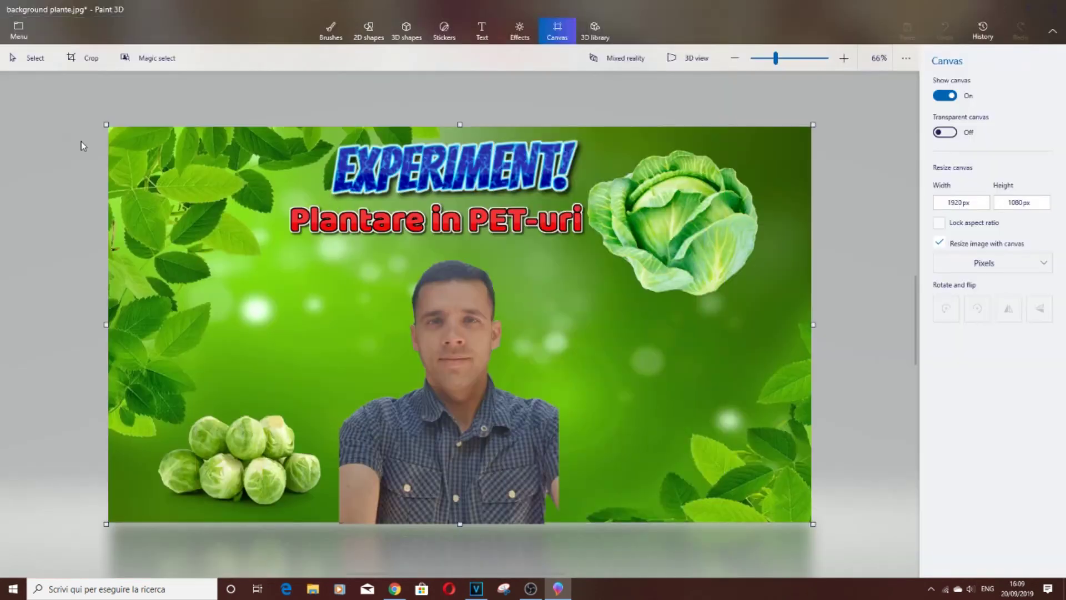
{"action": "scroll", "coordinate": [227, 188], "scroll_direction": "down", "scroll_amount": 2}
{"action": "scroll", "coordinate": [223, 194], "scroll_direction": "down", "scroll_amount": 2}
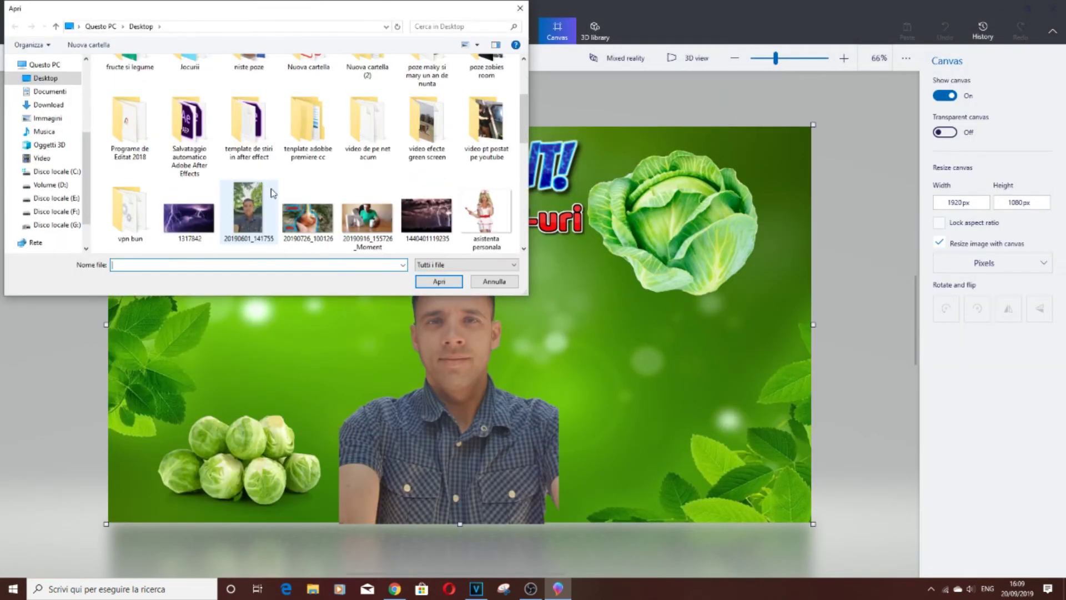
{"action": "scroll", "coordinate": [211, 205], "scroll_direction": "down", "scroll_amount": 2}
{"action": "left_click", "coordinate": [199, 220]}
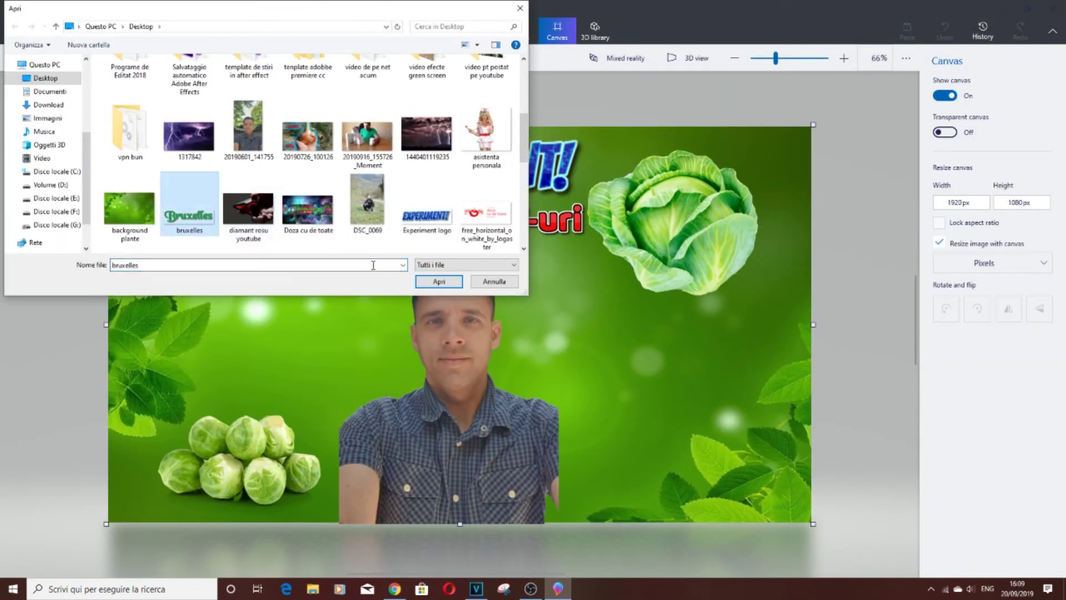
{"action": "left_click", "coordinate": [447, 283]}
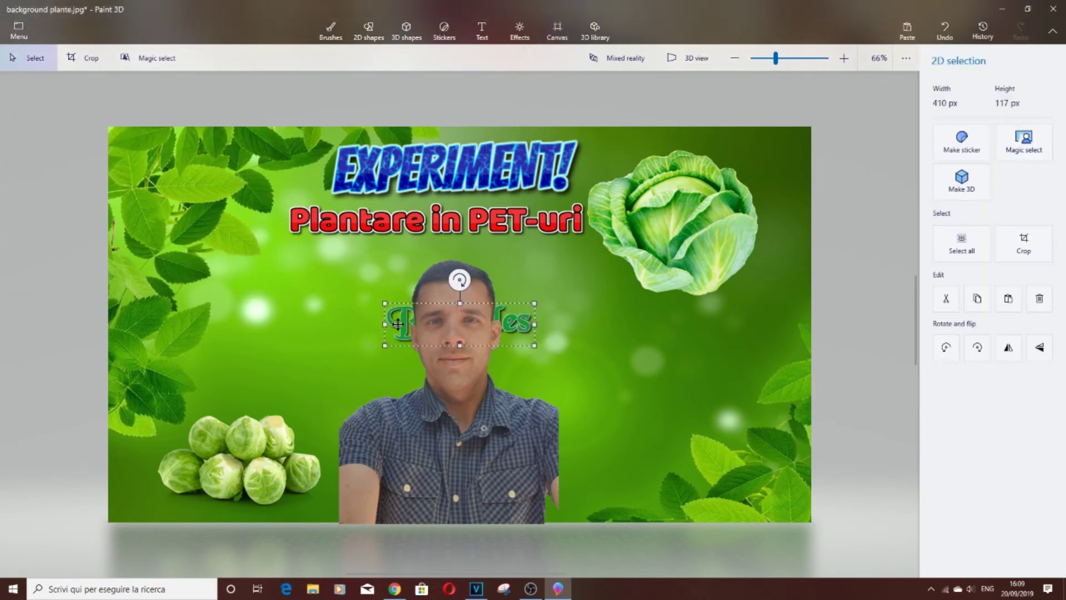
Move the Bruxelles label left above the sprouts, enlarge it, and commit its placement
{"action": "left_click_drag", "start_coordinate": [397, 325], "coordinate": [205, 368]}
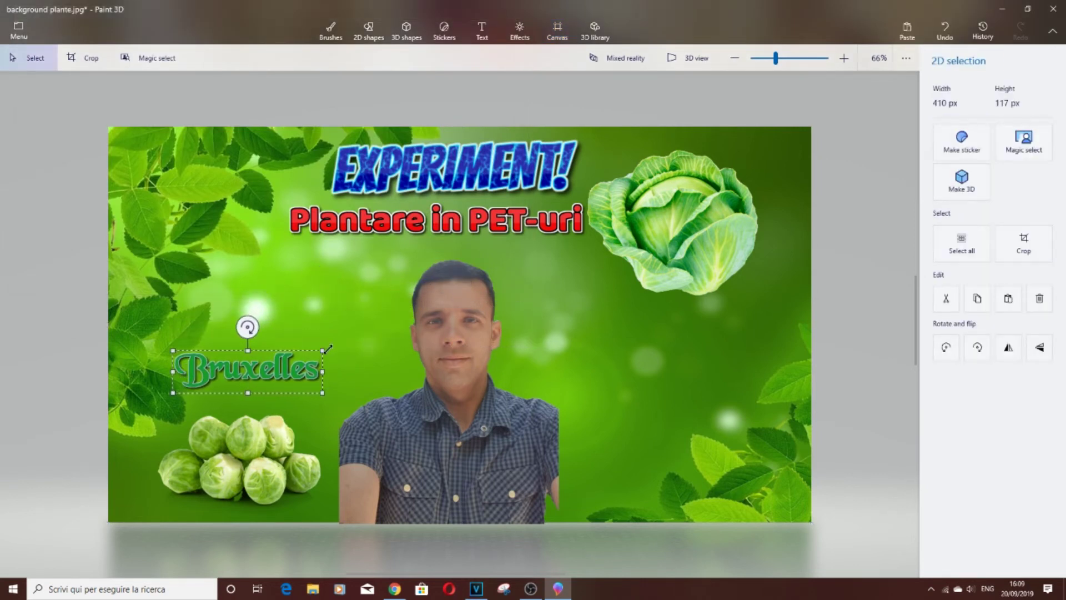
{"action": "left_click_drag", "start_coordinate": [321, 350], "coordinate": [411, 325]}
{"action": "mouse_move", "coordinate": [297, 355]}
{"action": "left_mouse_down"}
{"action": "mouse_move", "coordinate": [244, 382]}
{"action": "mouse_move", "coordinate": [245, 353]}
{"action": "left_mouse_up"}
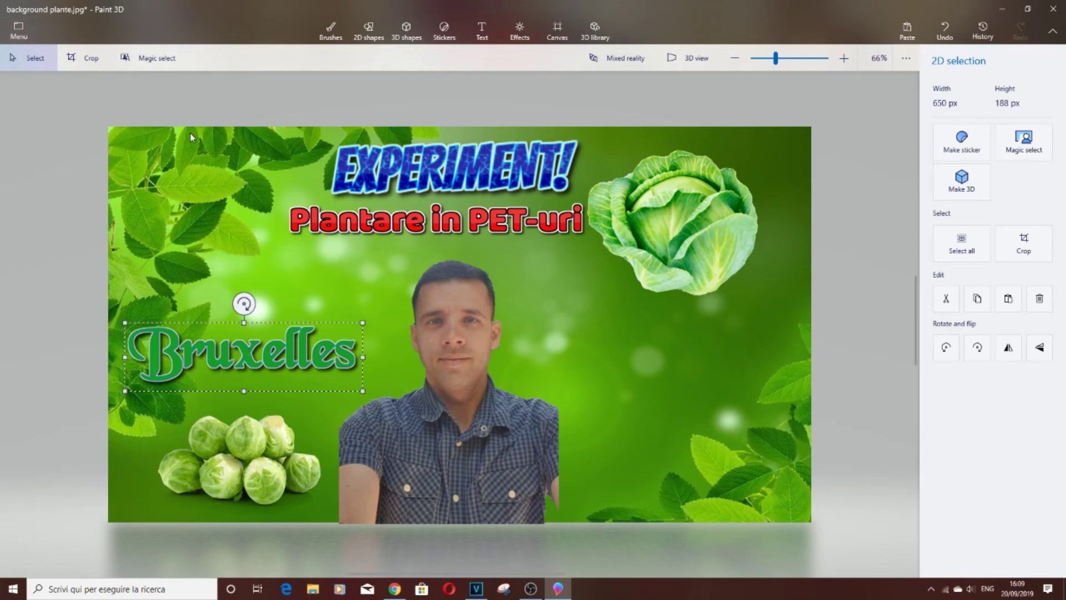
{"action": "left_click", "coordinate": [557, 31]}
Insert the 'Varza mmm' image file from the Apri dialog into the thumbnail
{"action": "left_click", "coordinate": [18, 30]}
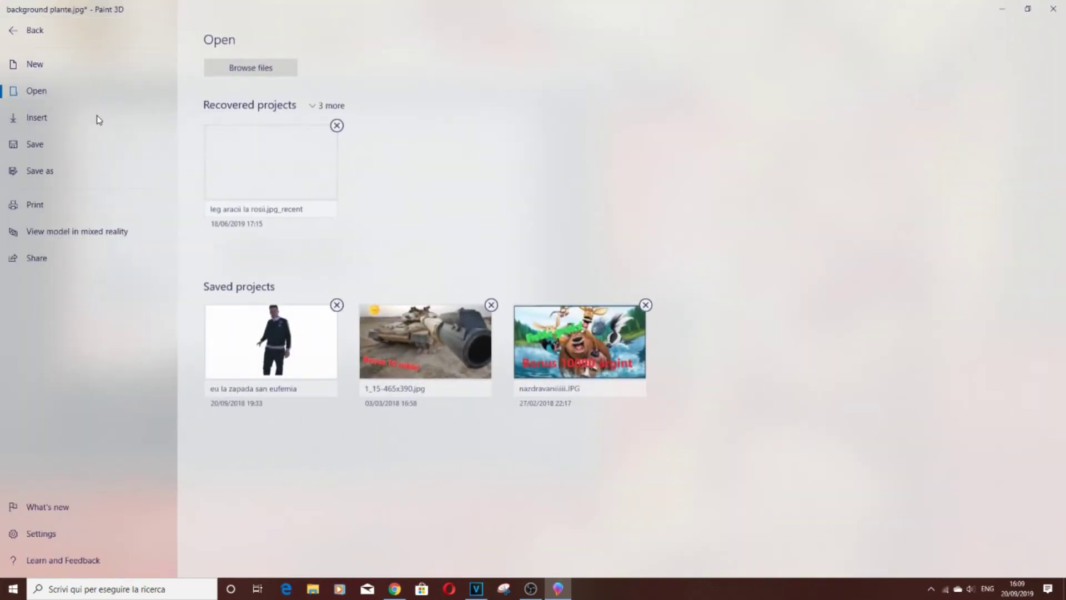
{"action": "left_click", "coordinate": [42, 118]}
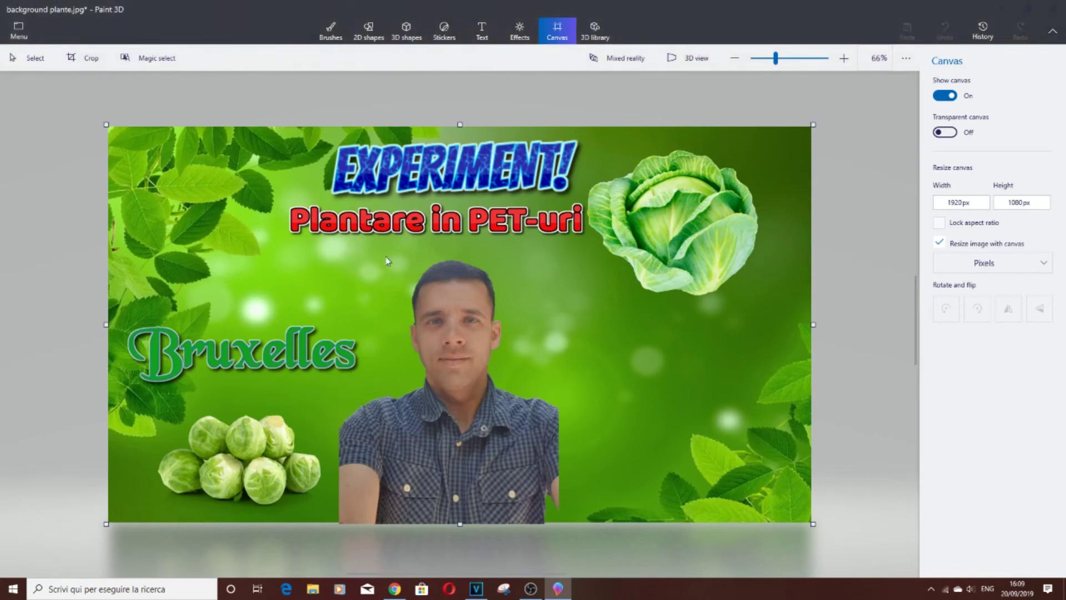
{"action": "scroll", "coordinate": [316, 198], "scroll_direction": "down", "scroll_amount": 2}
{"action": "scroll", "coordinate": [321, 198], "scroll_direction": "down", "scroll_amount": 2}
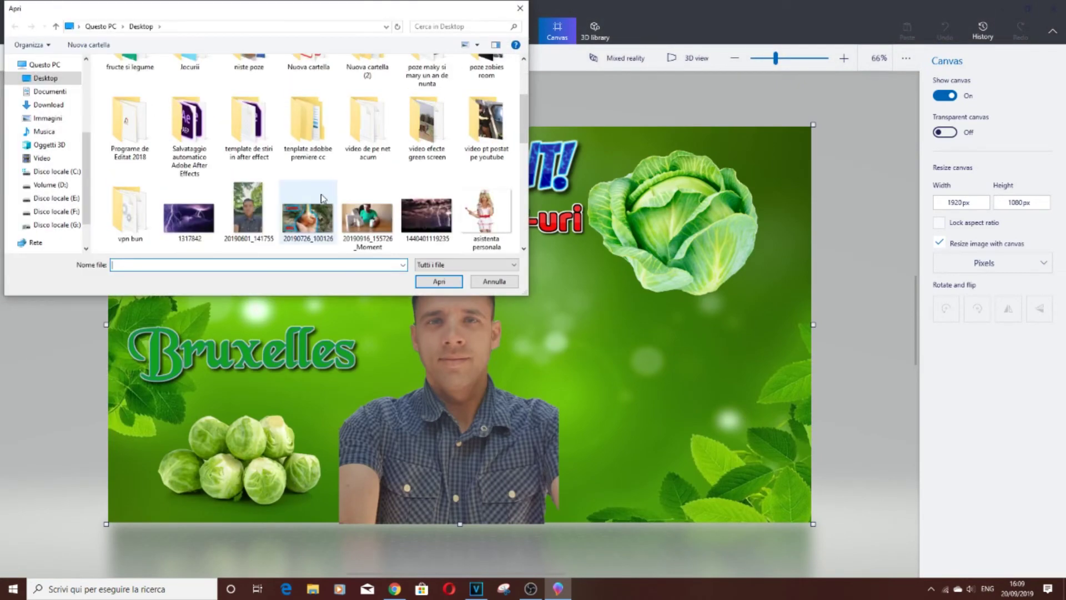
{"action": "scroll", "coordinate": [307, 195], "scroll_direction": "down", "scroll_amount": 2}
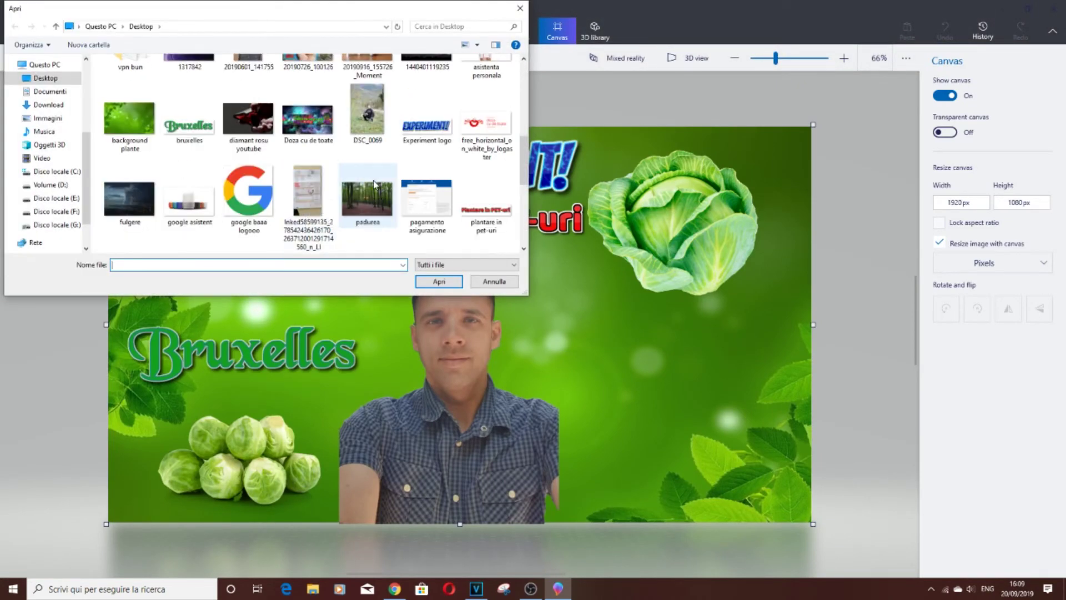
{"action": "scroll", "coordinate": [265, 184], "scroll_direction": "down", "scroll_amount": 1}
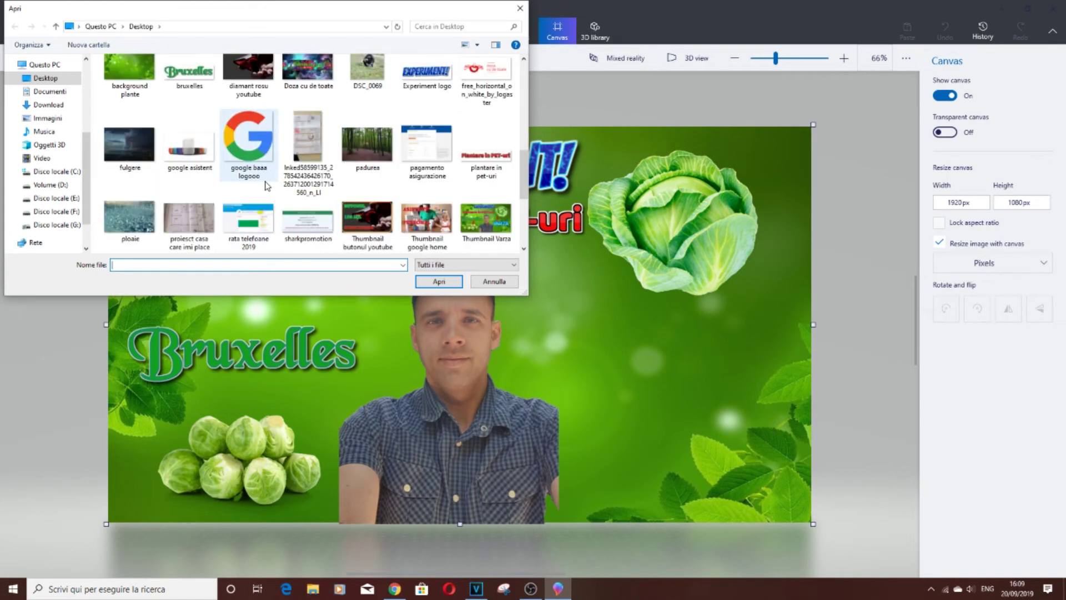
{"action": "scroll", "coordinate": [328, 195], "scroll_direction": "down", "scroll_amount": 2}
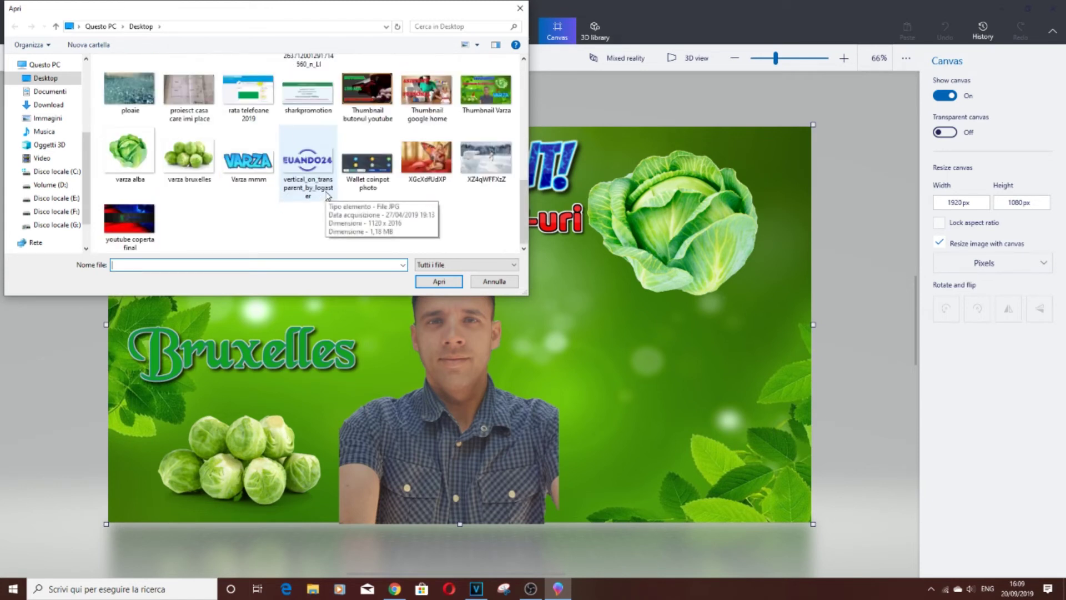
{"action": "left_click", "coordinate": [252, 166]}
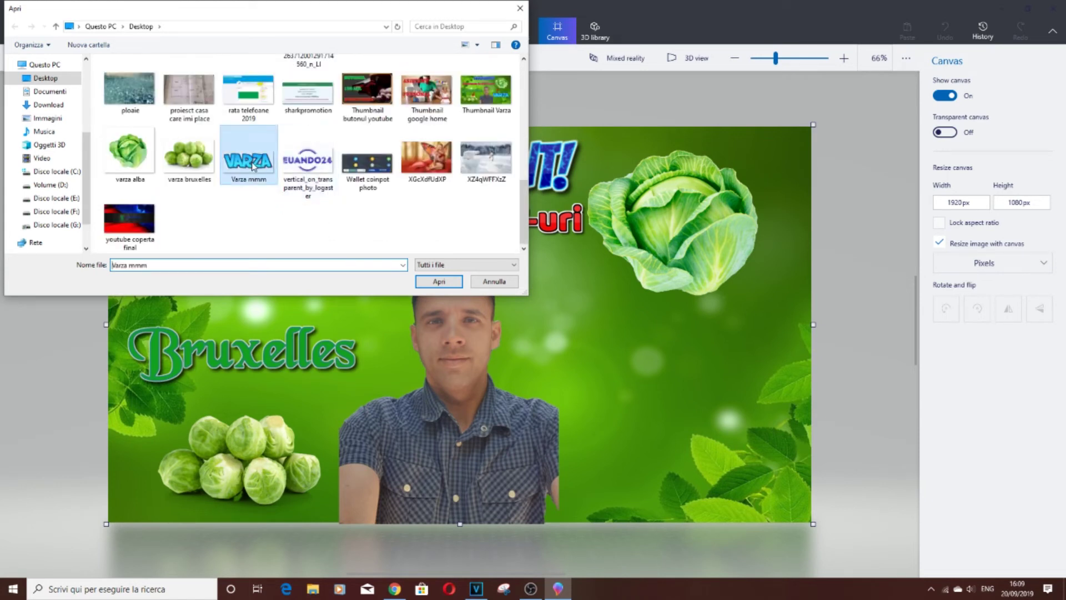
{"action": "left_click", "coordinate": [439, 281]}
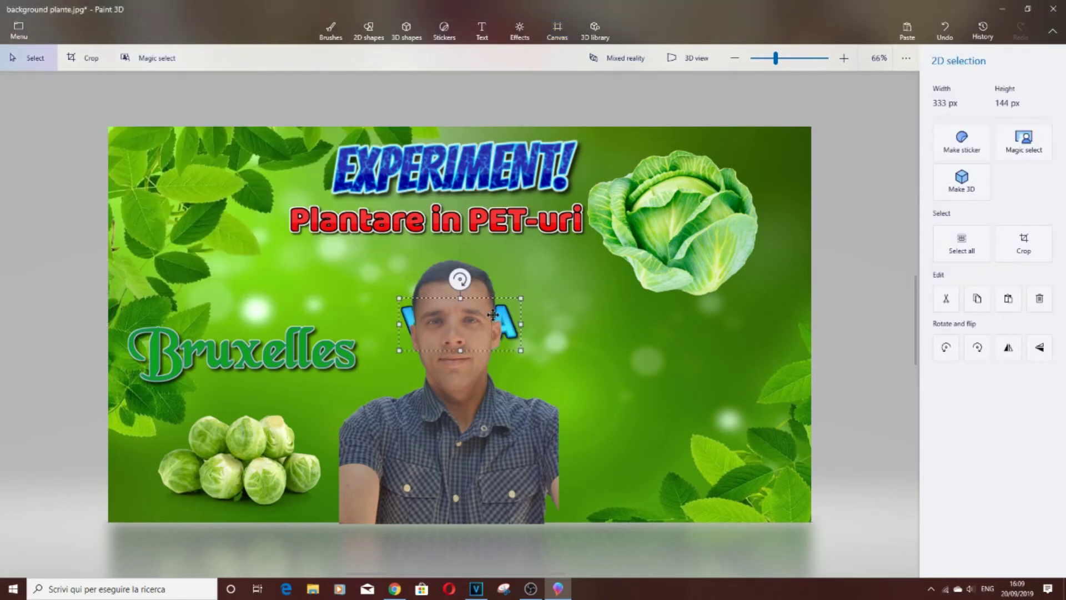
Place the VARZA label, slightly widened, at lower right beneath the cabbage, then open 2D shapes
{"action": "mouse_move", "coordinate": [504, 318]}
{"action": "left_mouse_down"}
{"action": "mouse_move", "coordinate": [676, 352]}
{"action": "mouse_move", "coordinate": [718, 404]}
{"action": "mouse_move", "coordinate": [713, 371]}
{"action": "mouse_move", "coordinate": [721, 393]}
{"action": "mouse_move", "coordinate": [810, 343]}
{"action": "left_mouse_up"}
{"action": "left_click_drag", "start_coordinate": [724, 384], "coordinate": [687, 396]}
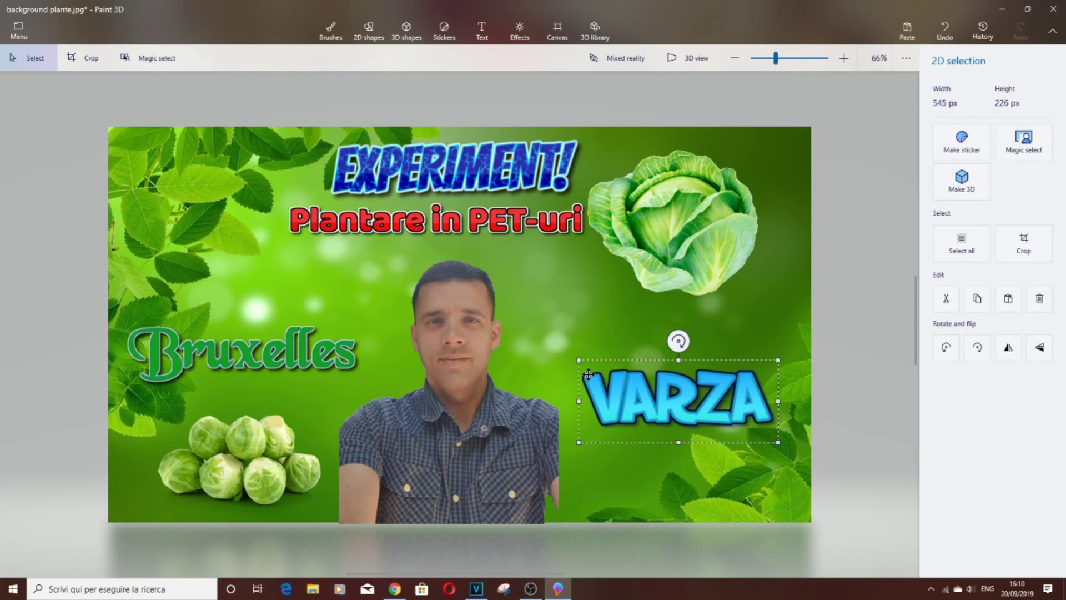
{"action": "left_click", "coordinate": [368, 32]}
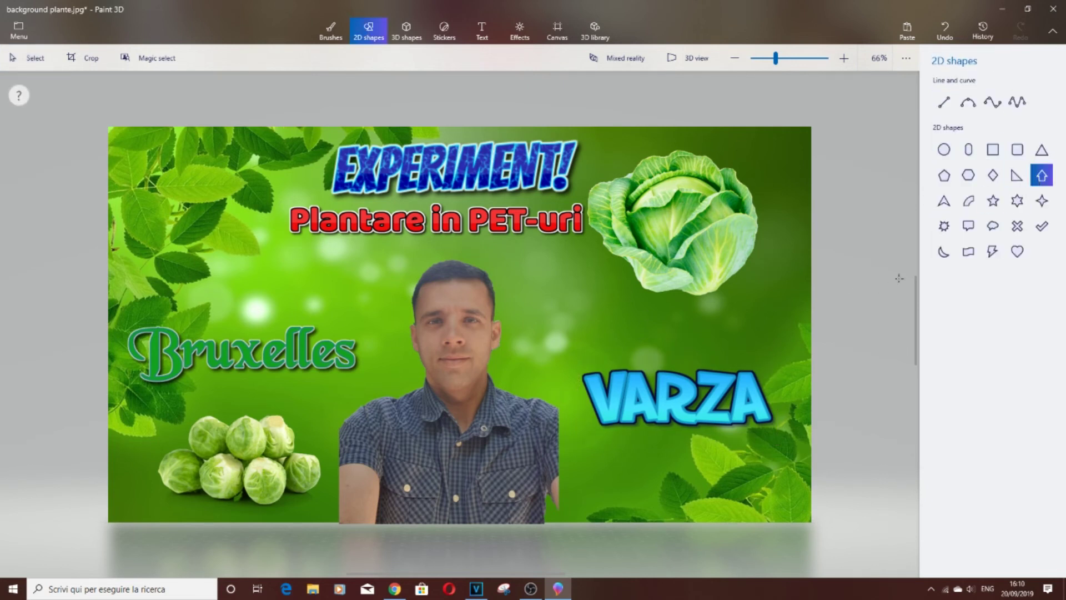
Add an arrow shape above VARZA, shrink it and tilt it toward the cabbage
{"action": "left_click", "coordinate": [622, 337]}
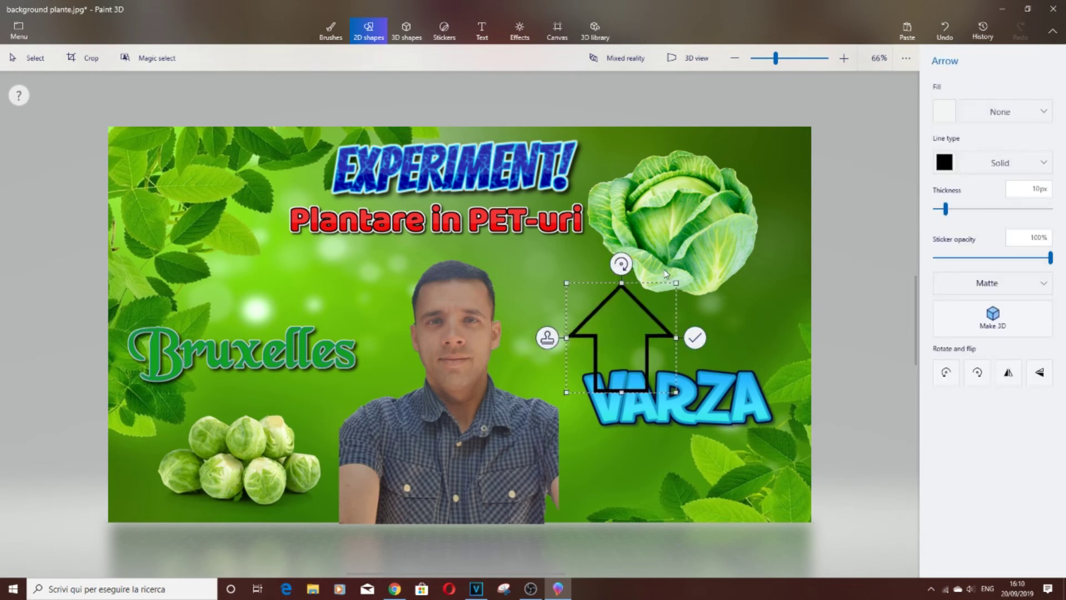
{"action": "left_click_drag", "start_coordinate": [674, 281], "coordinate": [593, 333]}
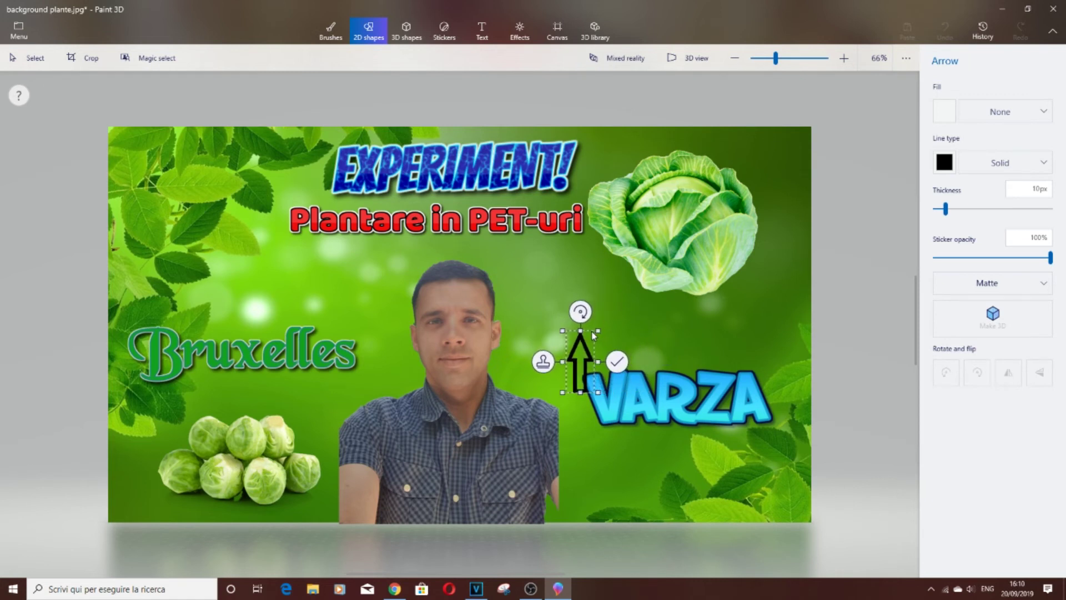
{"action": "left_click_drag", "start_coordinate": [587, 358], "coordinate": [597, 333]}
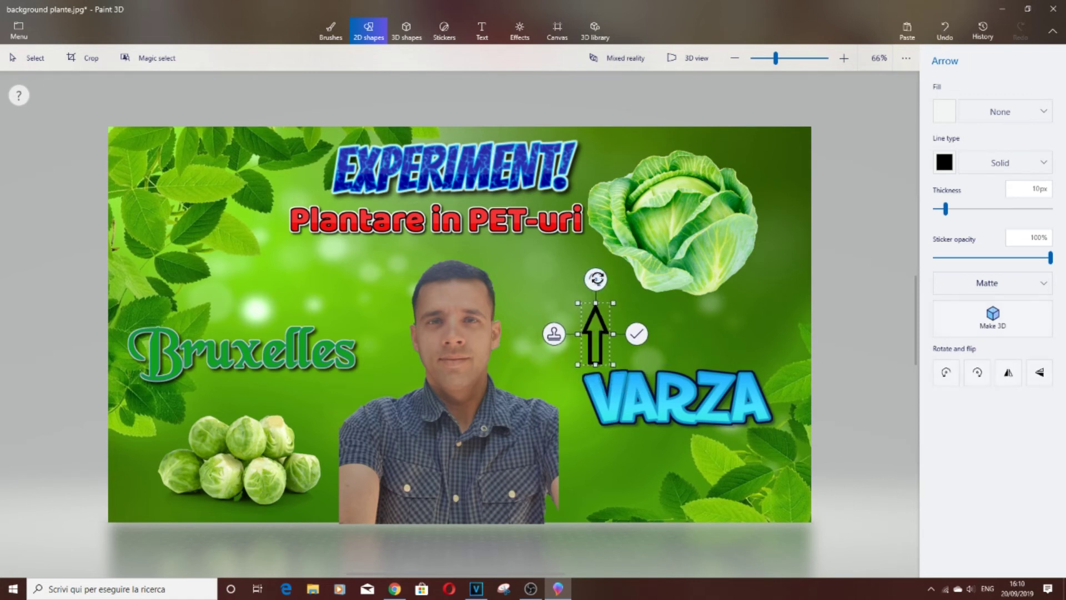
{"action": "left_click_drag", "start_coordinate": [596, 279], "coordinate": [613, 291]}
{"action": "mouse_move", "coordinate": [596, 332]}
{"action": "left_mouse_down"}
{"action": "mouse_move", "coordinate": [630, 330]}
{"action": "mouse_move", "coordinate": [653, 302]}
{"action": "left_mouse_up"}
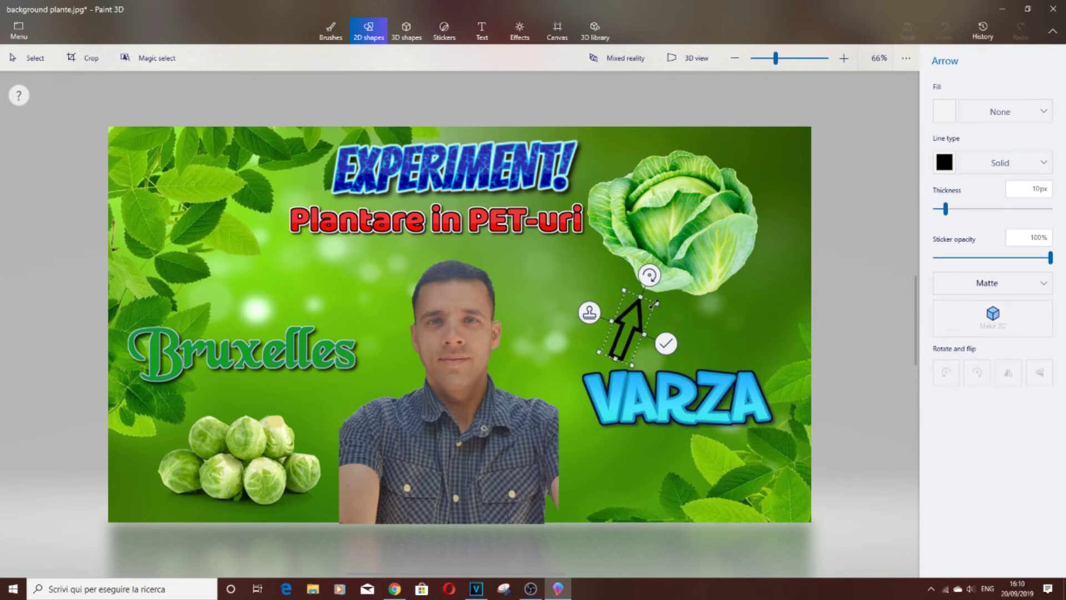
{"action": "left_click_drag", "start_coordinate": [655, 308], "coordinate": [655, 308]}
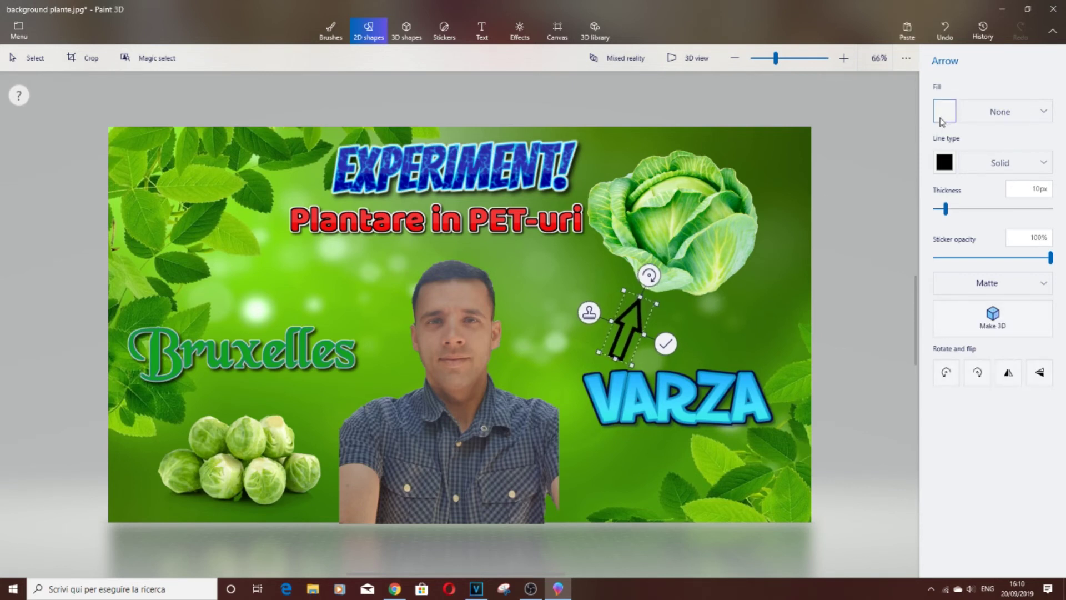
Give the arrow a solid dark red fill and bright red outline, then stamp a copy
{"action": "left_click", "coordinate": [997, 114]}
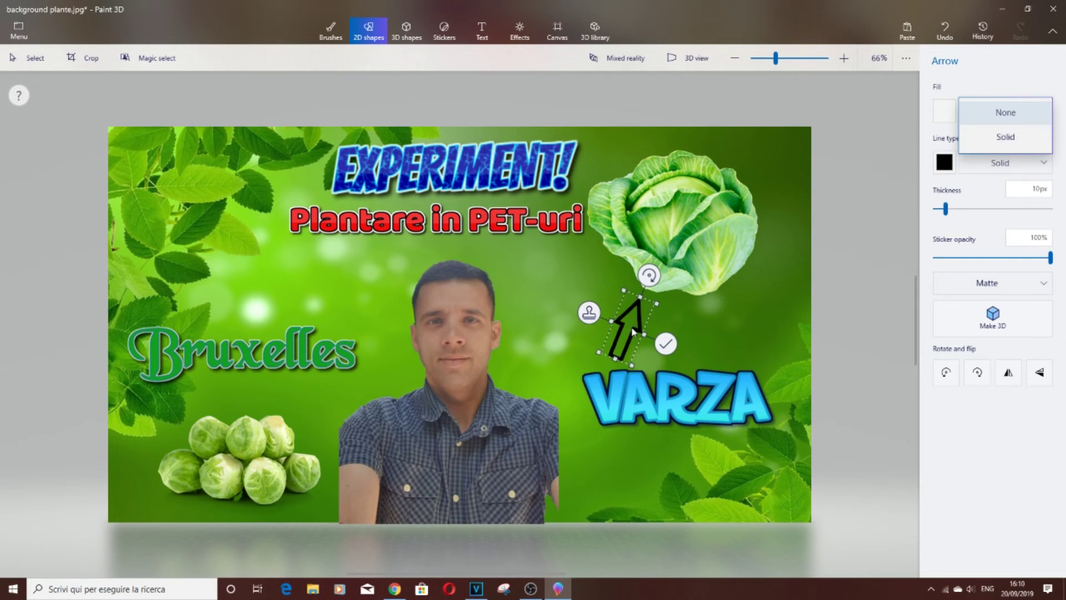
{"action": "left_click", "coordinate": [1003, 139]}
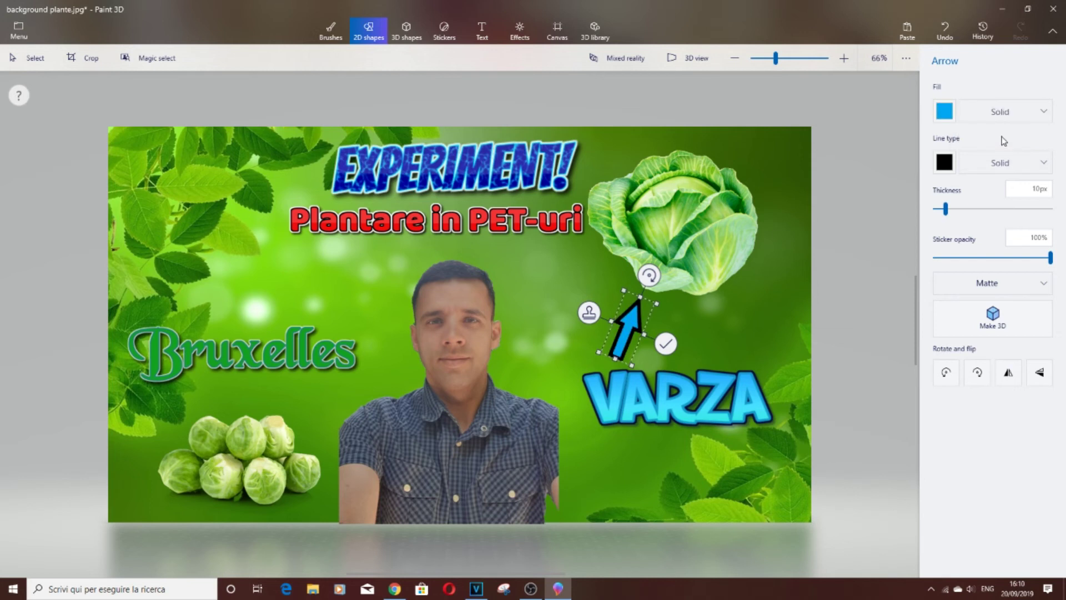
{"action": "left_click", "coordinate": [944, 111]}
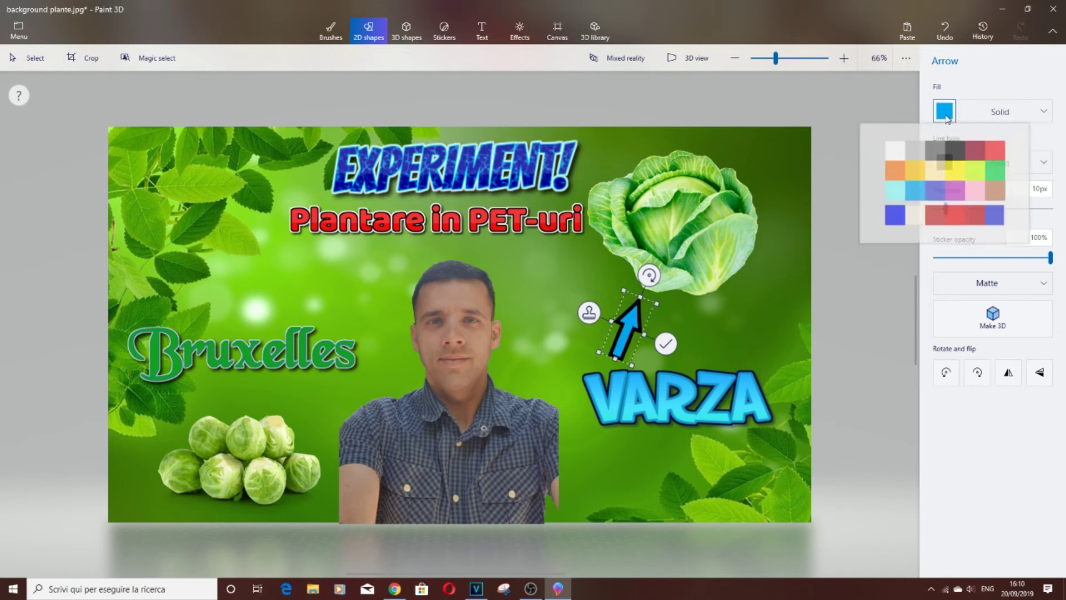
{"action": "left_click", "coordinate": [976, 219]}
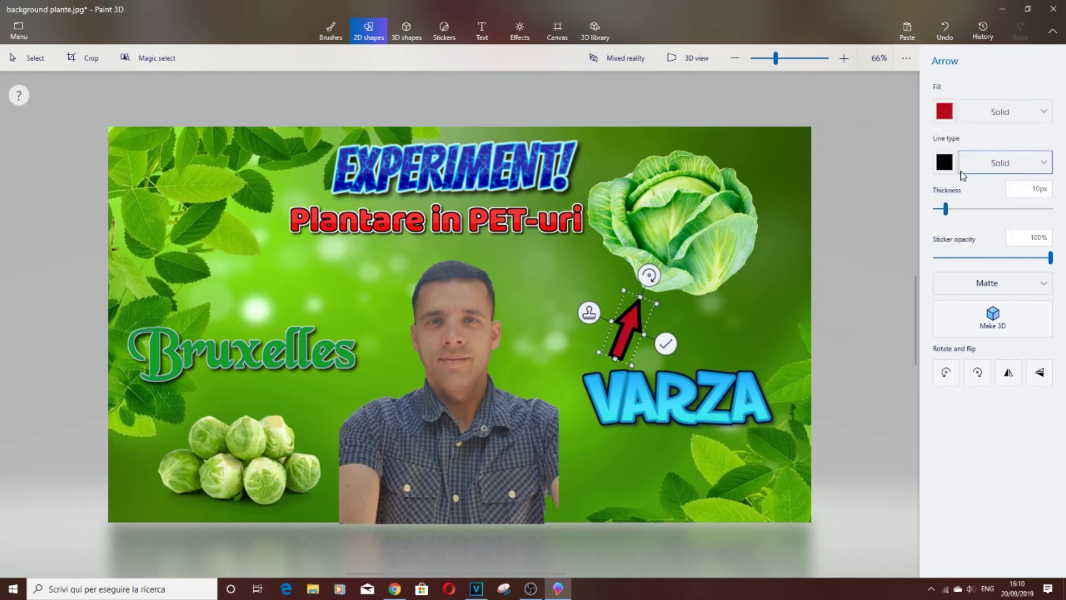
{"action": "left_click", "coordinate": [945, 162]}
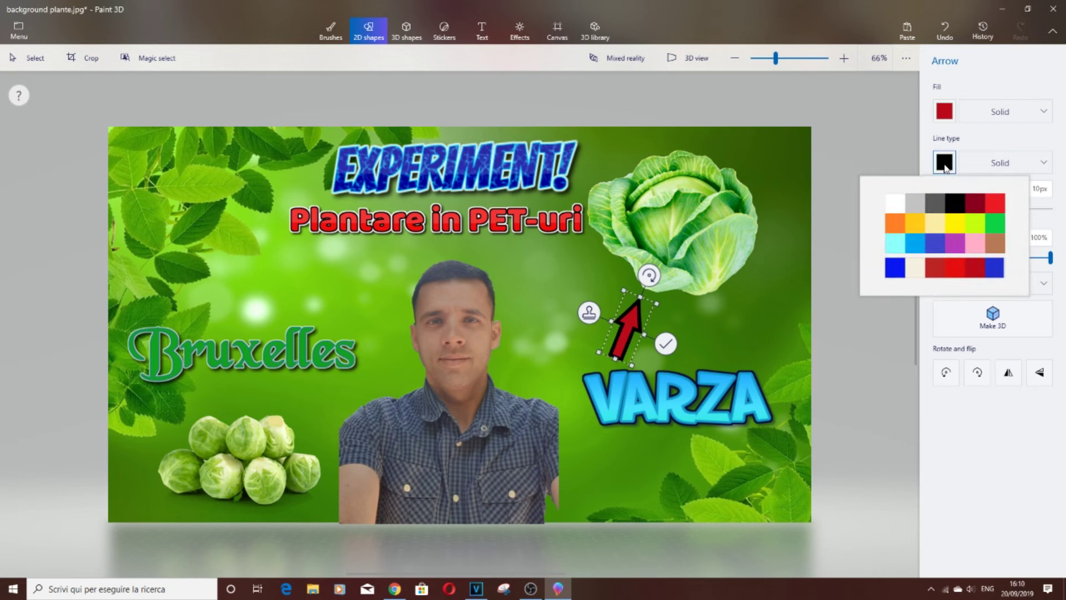
{"action": "left_click", "coordinate": [957, 271]}
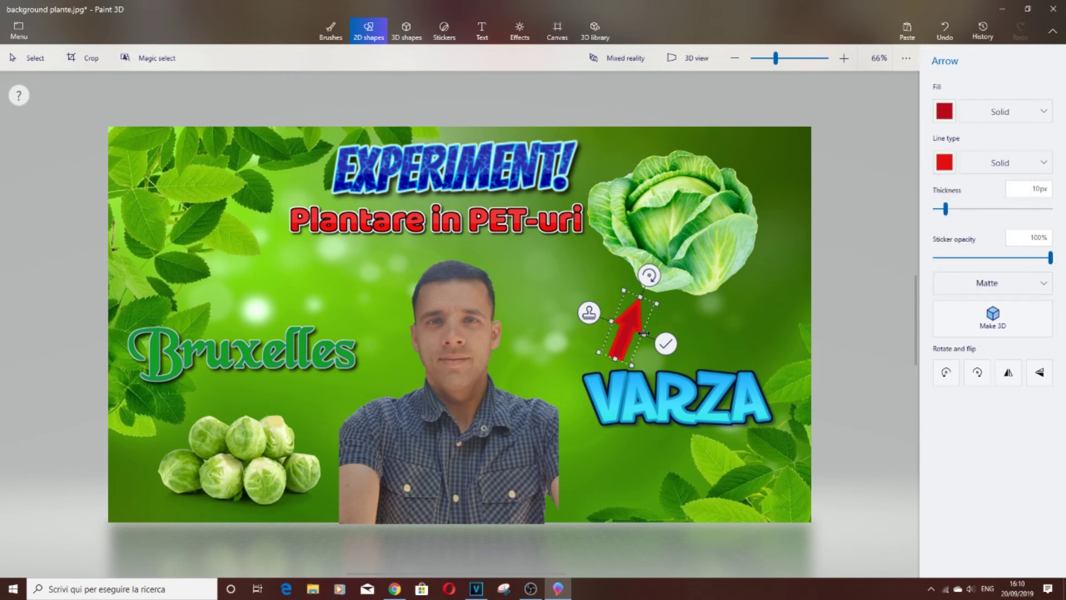
{"action": "left_click_drag", "start_coordinate": [642, 335], "coordinate": [640, 334]}
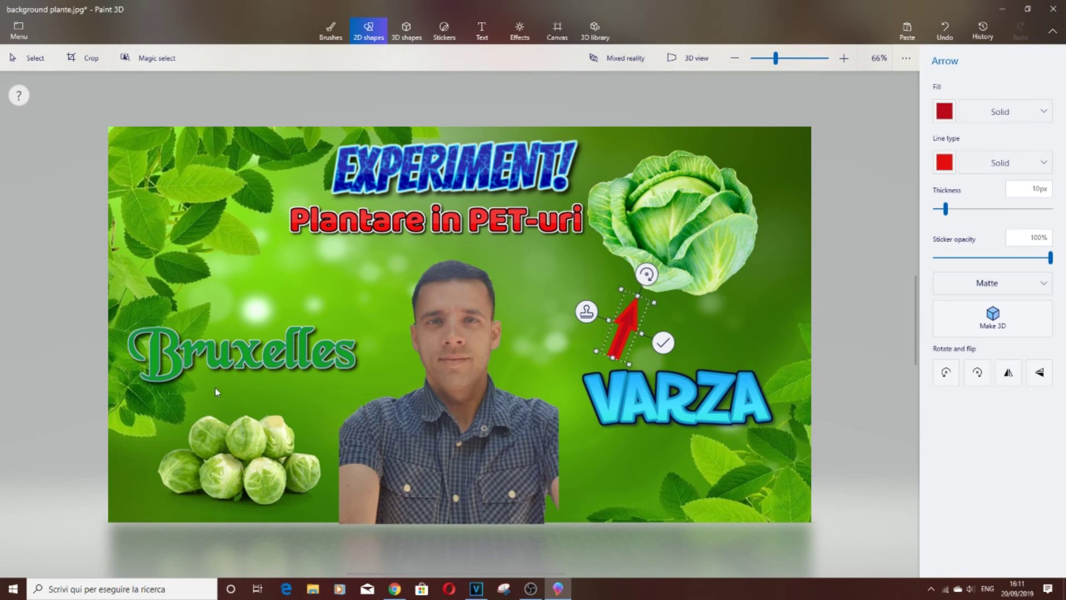
{"action": "left_click", "coordinate": [586, 314]}
Move the arrow copy under Bruxelles, rotate it down at the sprouts, commit it, and show Canvas settings
{"action": "mouse_move", "coordinate": [592, 338]}
{"action": "left_mouse_down"}
{"action": "mouse_move", "coordinate": [340, 404]}
{"action": "mouse_move", "coordinate": [181, 422]}
{"action": "left_mouse_up"}
{"action": "mouse_move", "coordinate": [237, 361]}
{"action": "left_mouse_down"}
{"action": "mouse_move", "coordinate": [257, 429]}
{"action": "mouse_move", "coordinate": [190, 462]}
{"action": "left_mouse_up"}
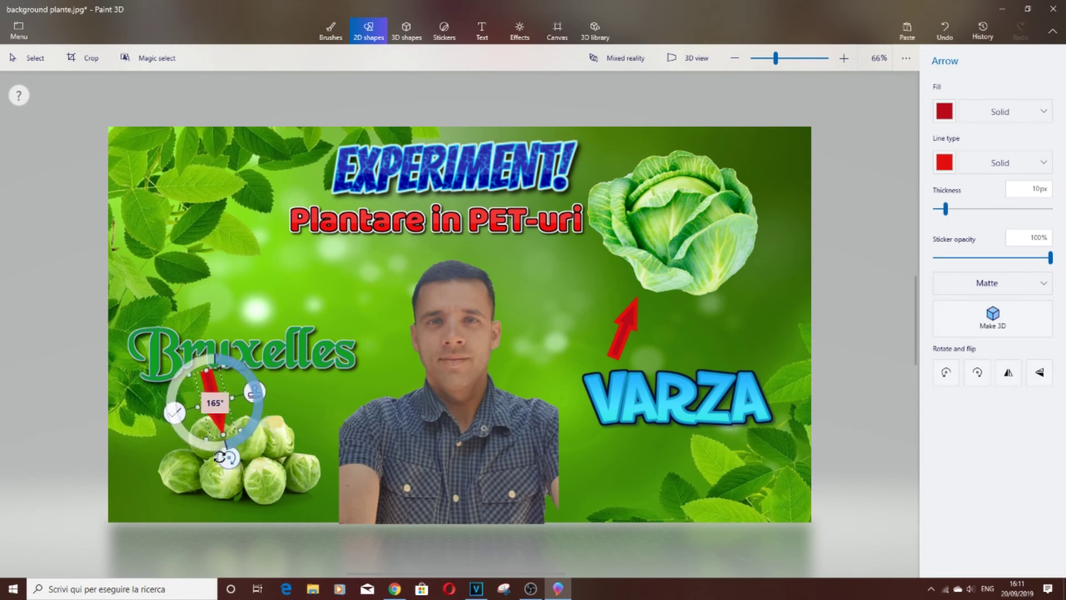
{"action": "mouse_move", "coordinate": [214, 401]}
{"action": "left_mouse_down"}
{"action": "mouse_move", "coordinate": [293, 393]}
{"action": "mouse_move", "coordinate": [312, 405]}
{"action": "left_mouse_up"}
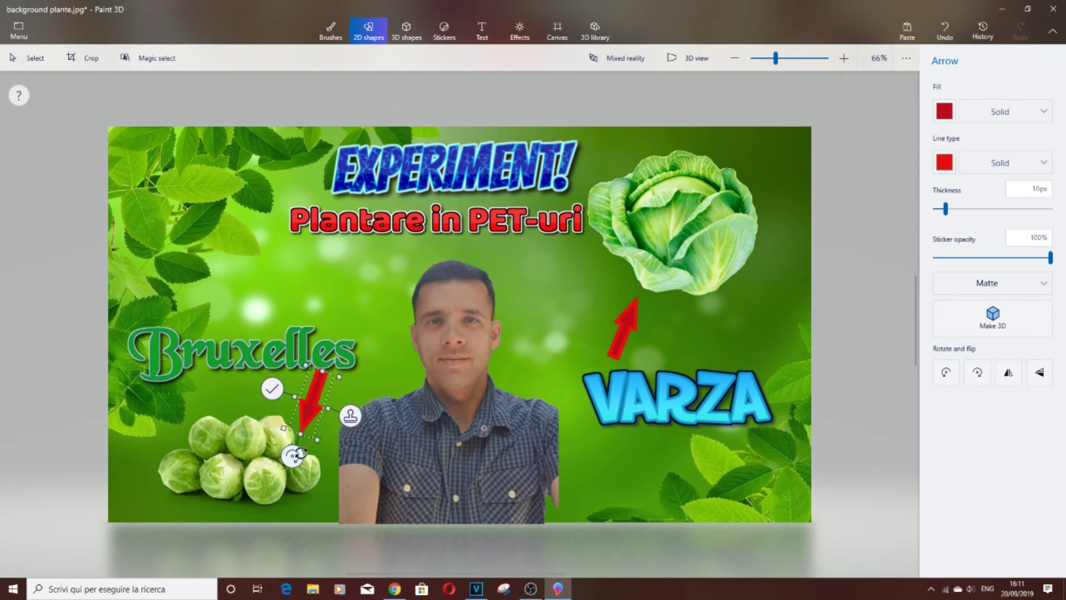
{"action": "left_click_drag", "start_coordinate": [293, 455], "coordinate": [281, 451]}
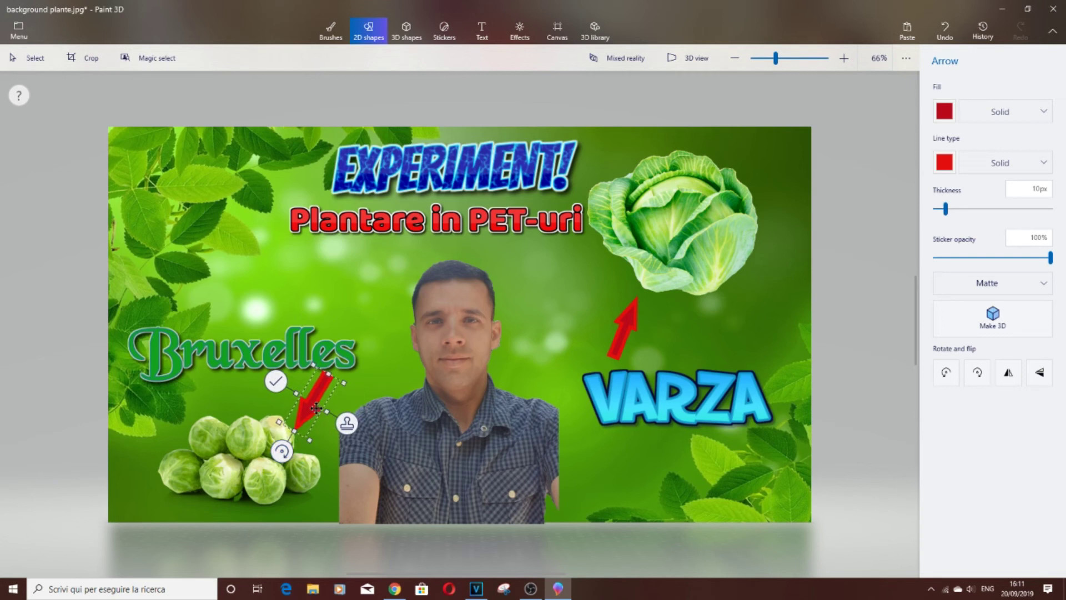
{"action": "mouse_move", "coordinate": [307, 408]}
{"action": "left_mouse_down"}
{"action": "mouse_move", "coordinate": [262, 415]}
{"action": "mouse_move", "coordinate": [265, 406]}
{"action": "left_mouse_up"}
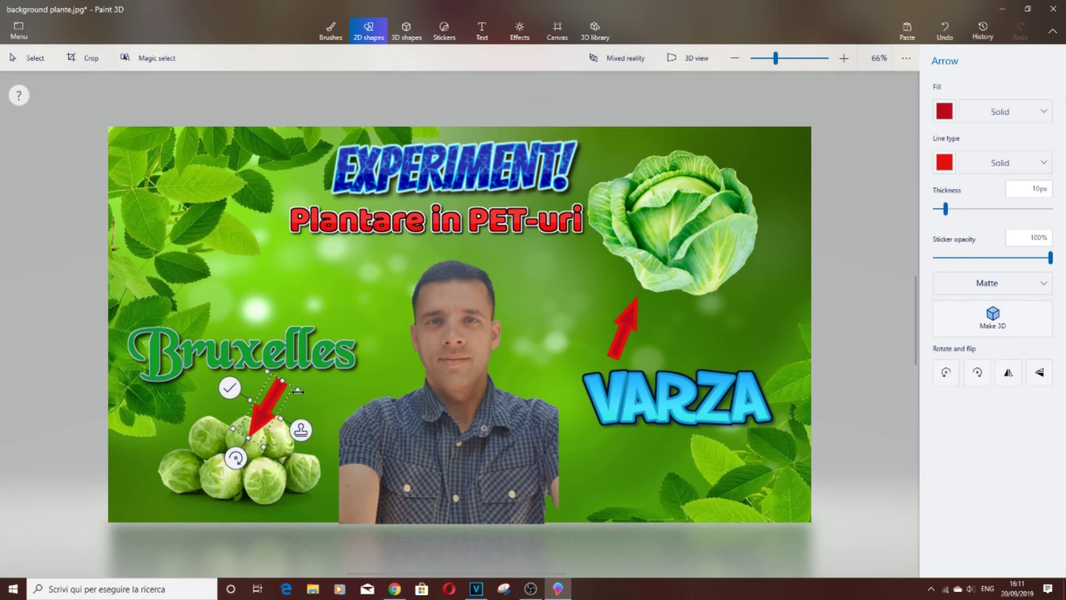
{"action": "left_click_drag", "start_coordinate": [235, 458], "coordinate": [242, 458]}
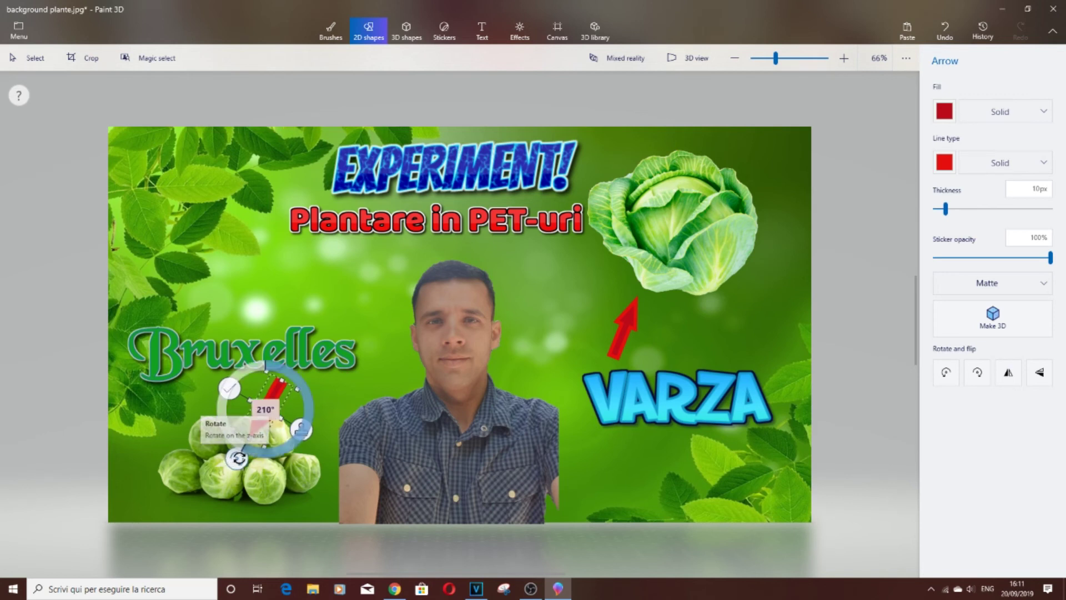
{"action": "left_click", "coordinate": [337, 388]}
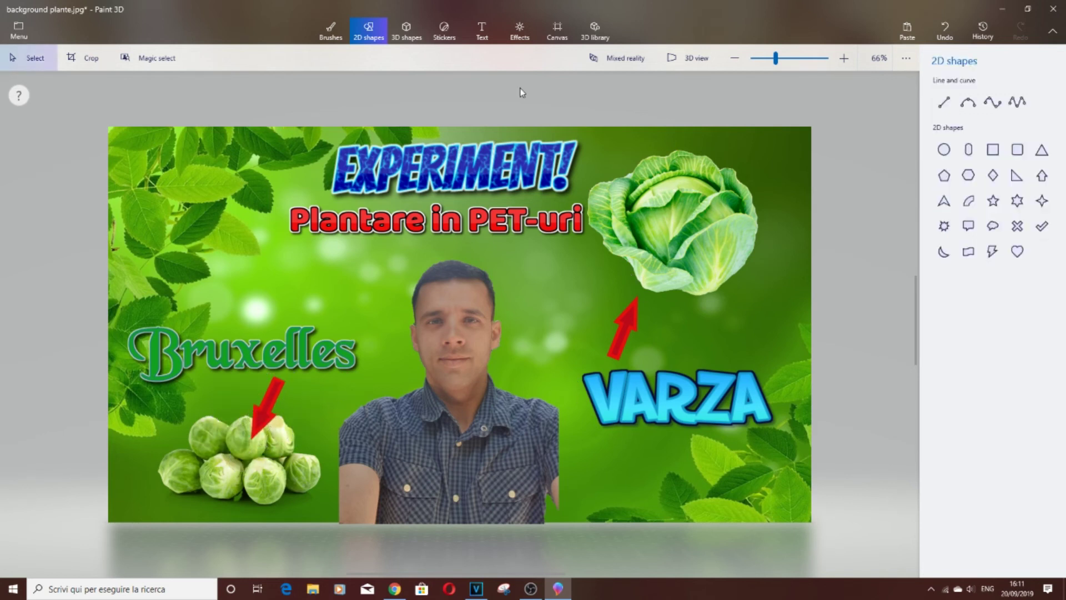
{"action": "left_click", "coordinate": [552, 31]}
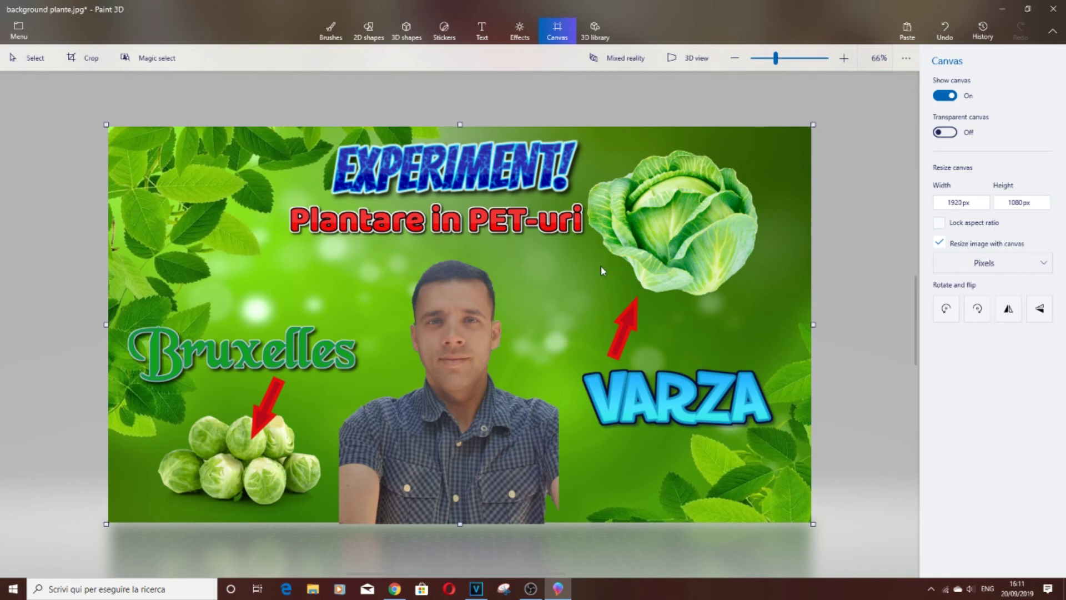
Save the thumbnail as a JPEG image on the Desktop, entering 'Thumbnail' as the file name
{"action": "left_click", "coordinate": [17, 37]}
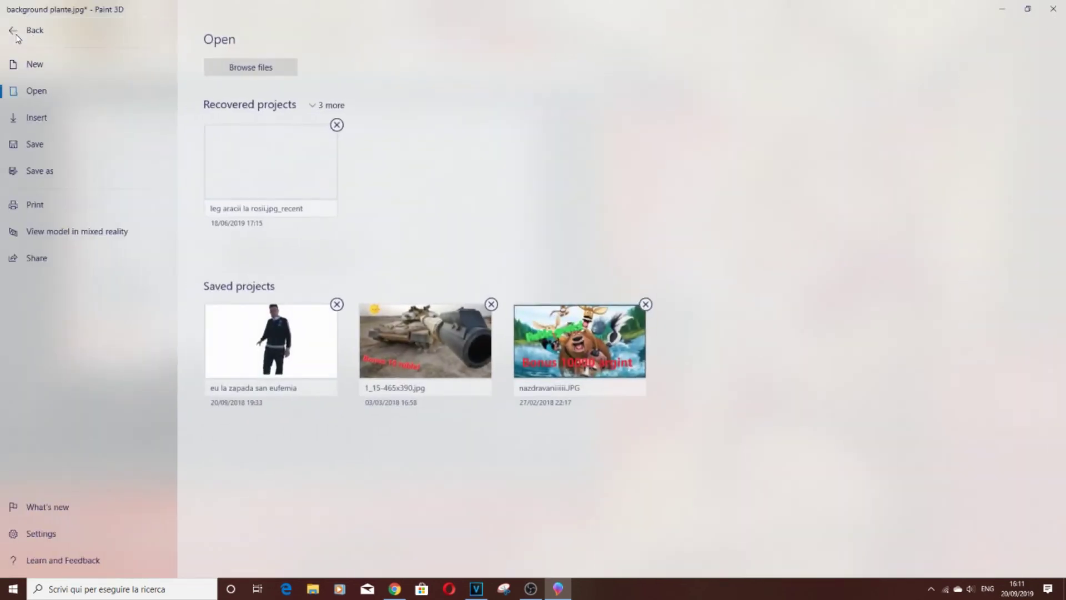
{"action": "left_click", "coordinate": [38, 170]}
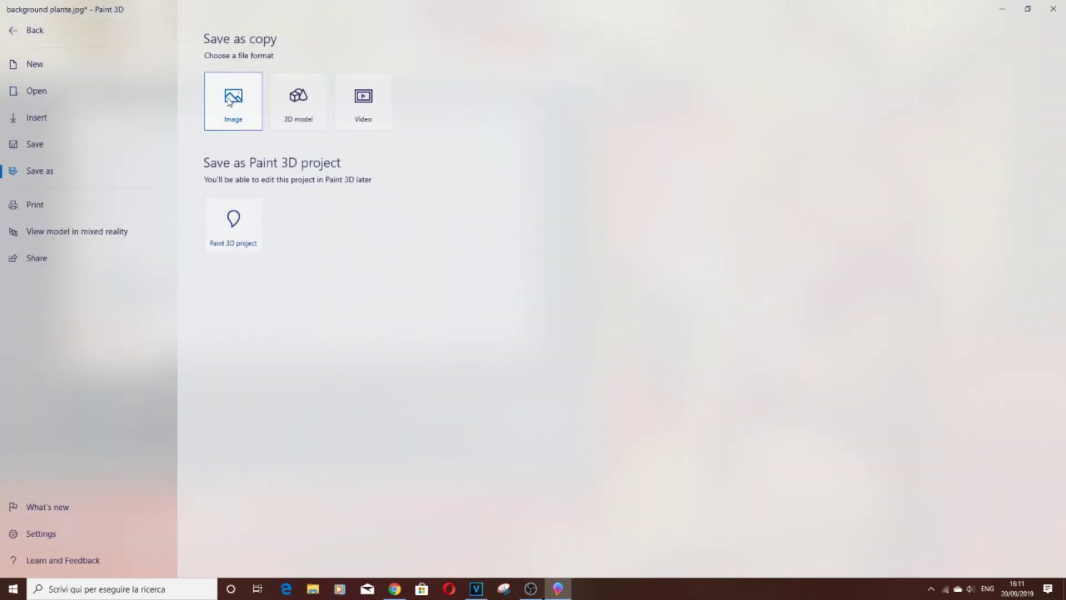
{"action": "left_click", "coordinate": [228, 102]}
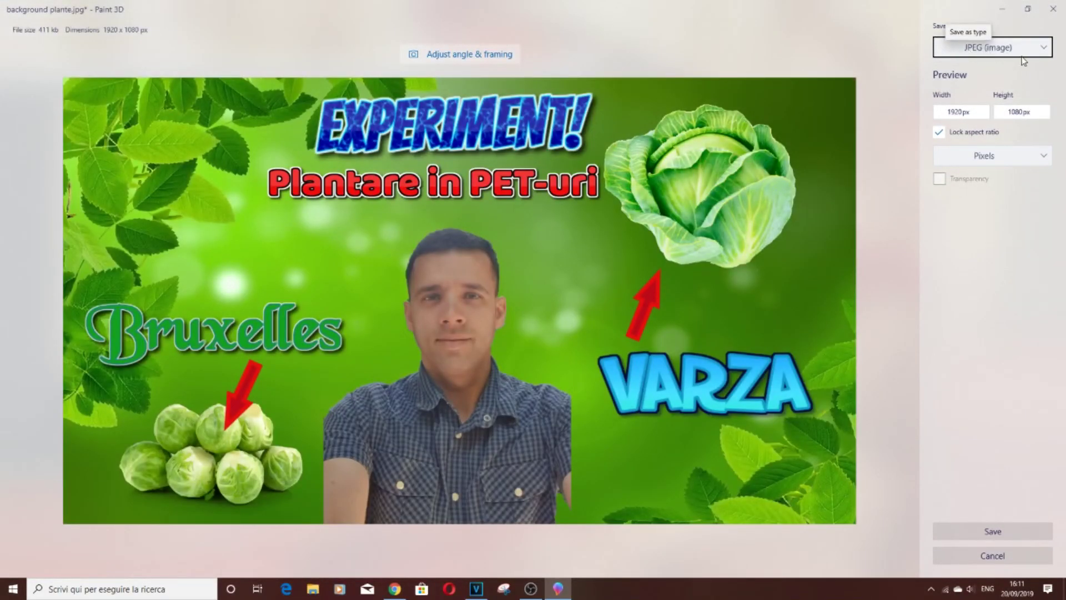
{"action": "left_click", "coordinate": [991, 532]}
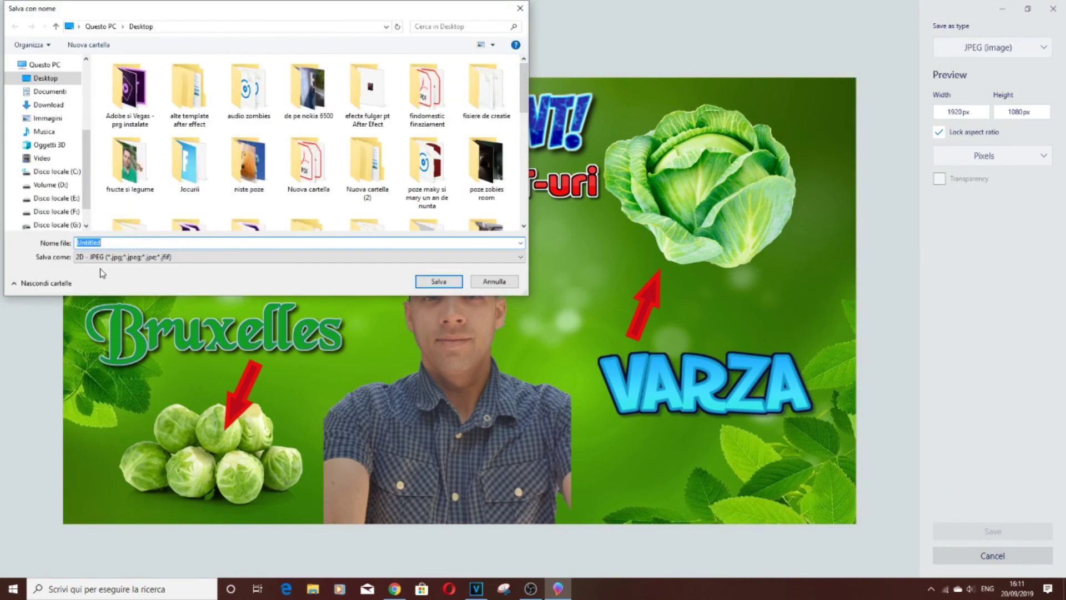
{"action": "left_click", "coordinate": [105, 243]}
{"action": "type", "text": "Thumbnail"}
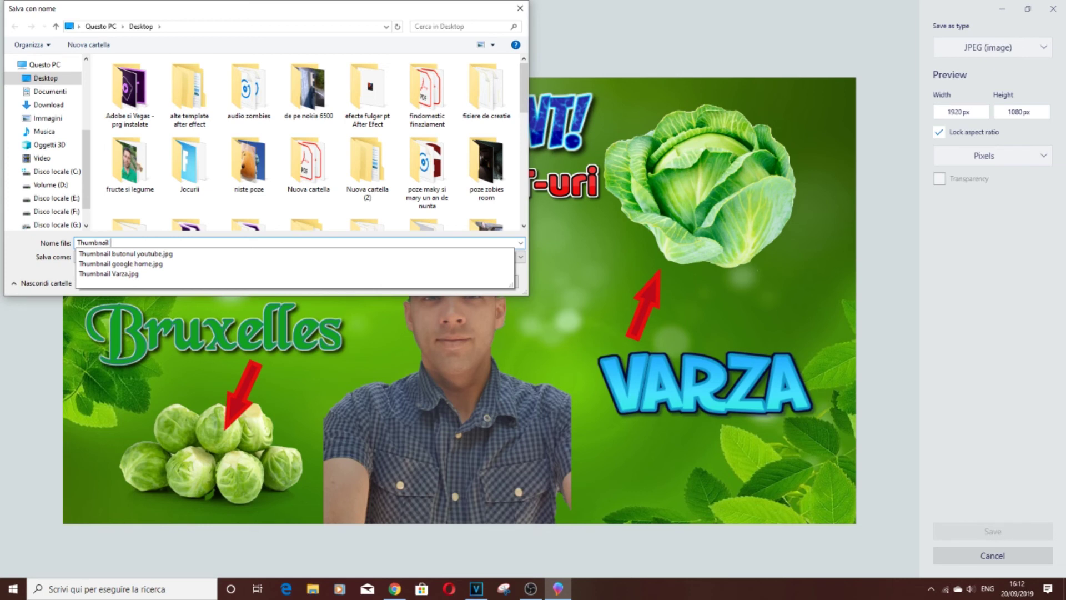
{"action": "type", "text": "Va"}
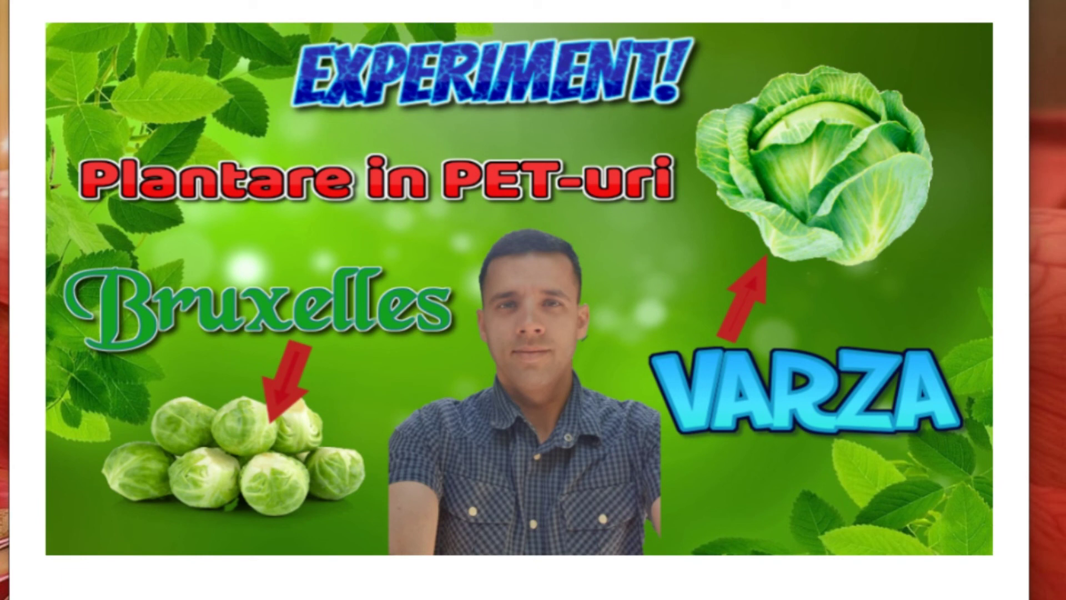
{"action": "left_click_drag", "start_coordinate": [47, 288], "coordinate": [72, 288]}
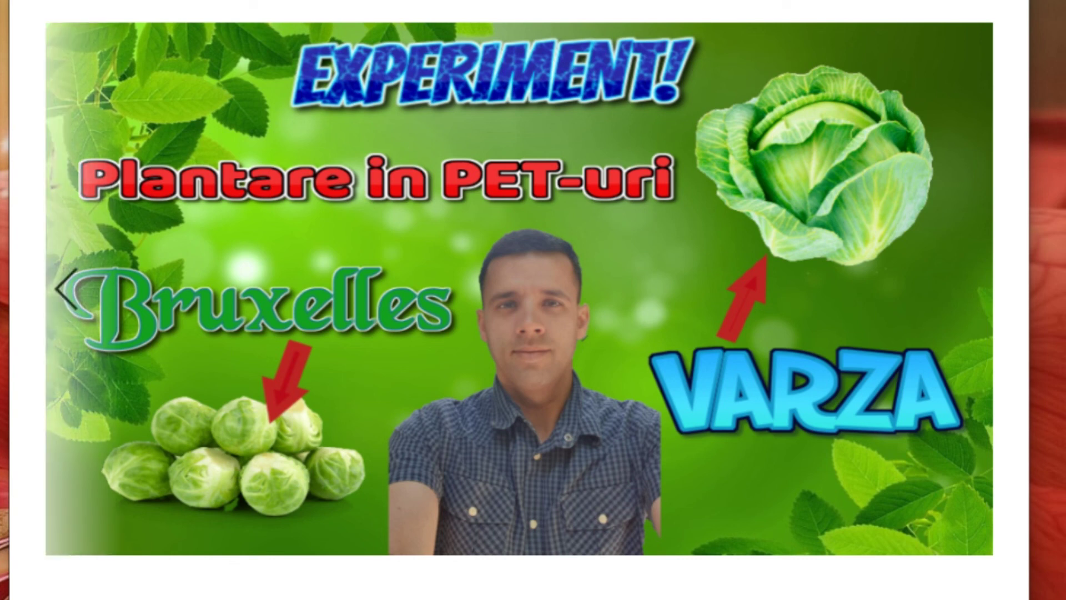